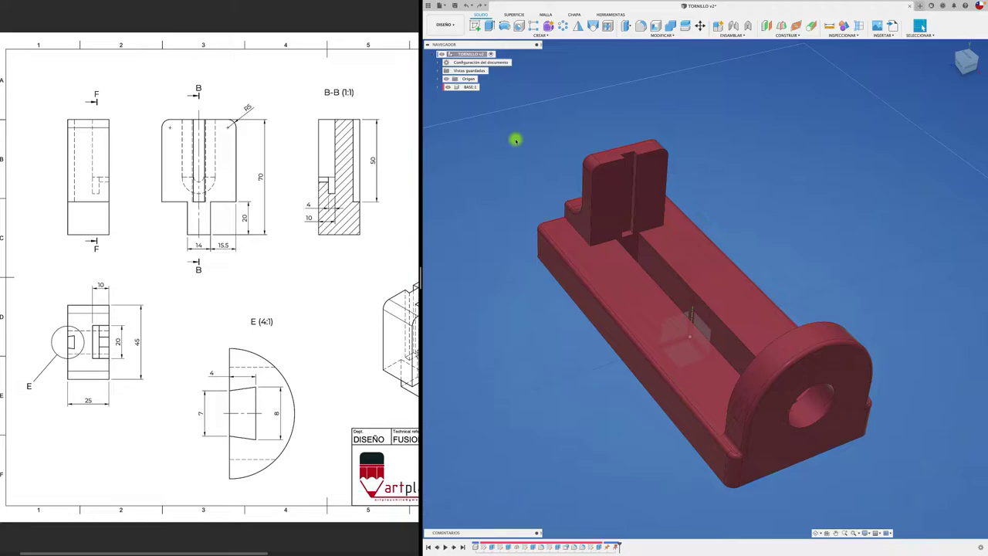
Orbit and pan around the red BASE to inspect its end disc and the drawing
middle_click_drag(752, 201, 776, 232, "shift")
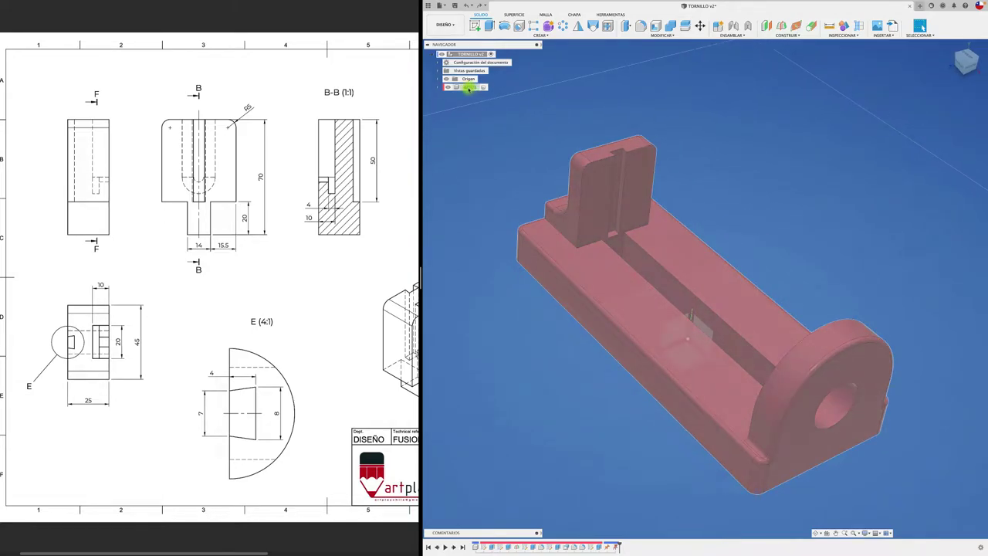
right_click(467, 89)
left_click(479, 102)
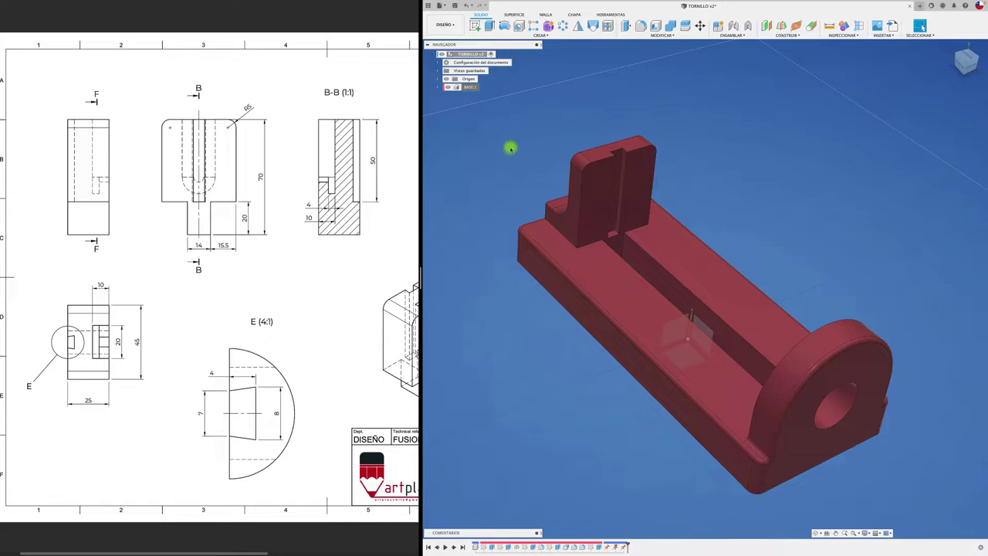
scroll(249, 330, "right", 2)
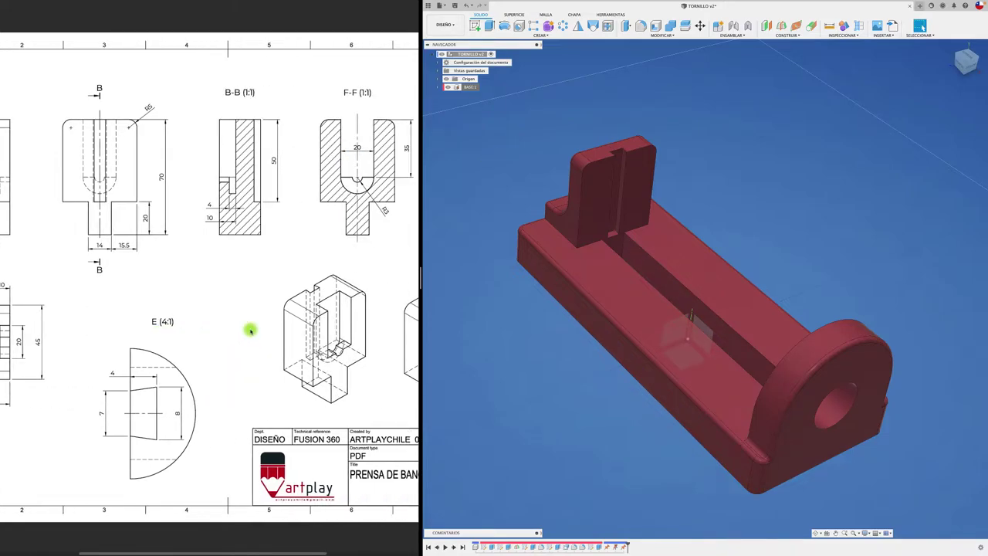
scroll(249, 327, "right", 4)
scroll(251, 332, "right", 3)
scroll(251, 334, "right", 3)
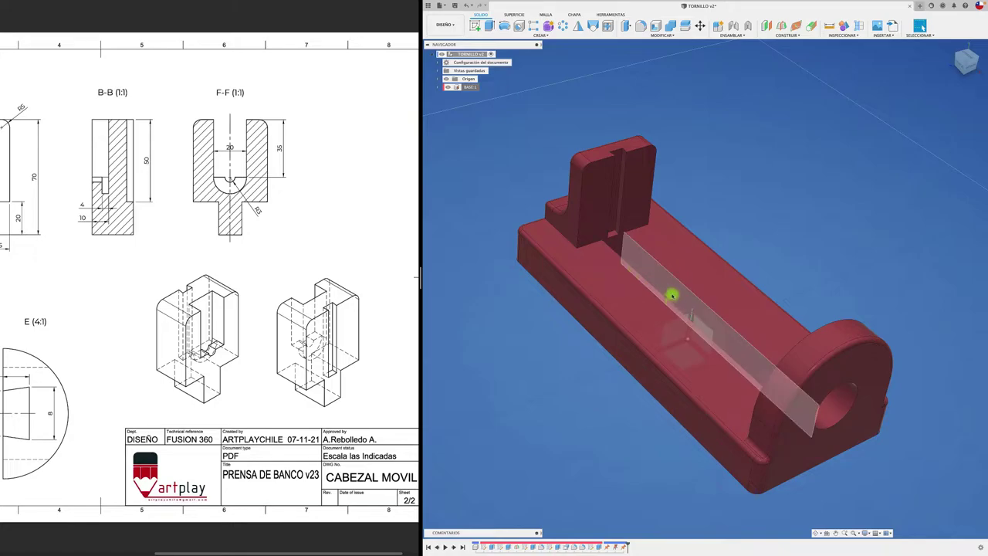
scroll(760, 229, "down", 3)
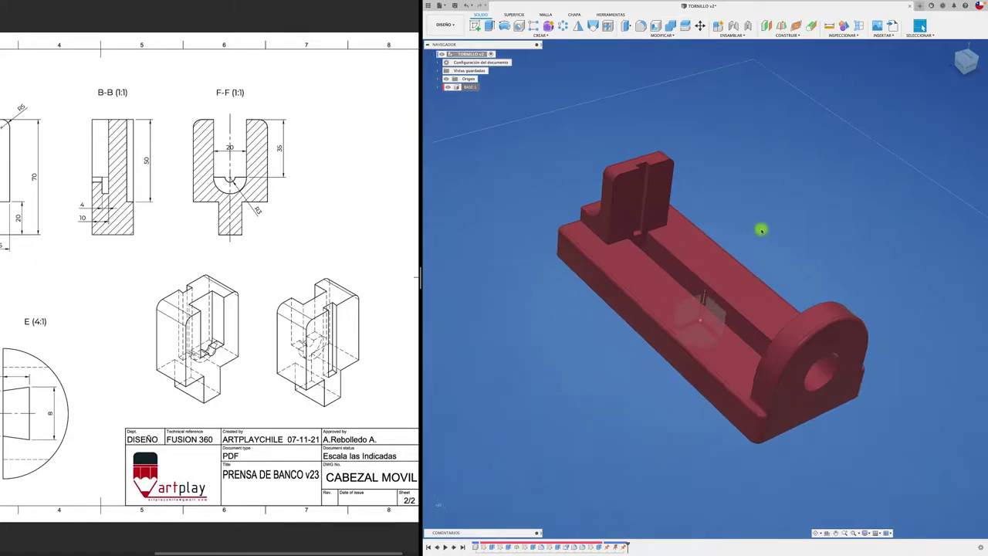
scroll(761, 229, "down", 2)
scroll(643, 266, "up", 2)
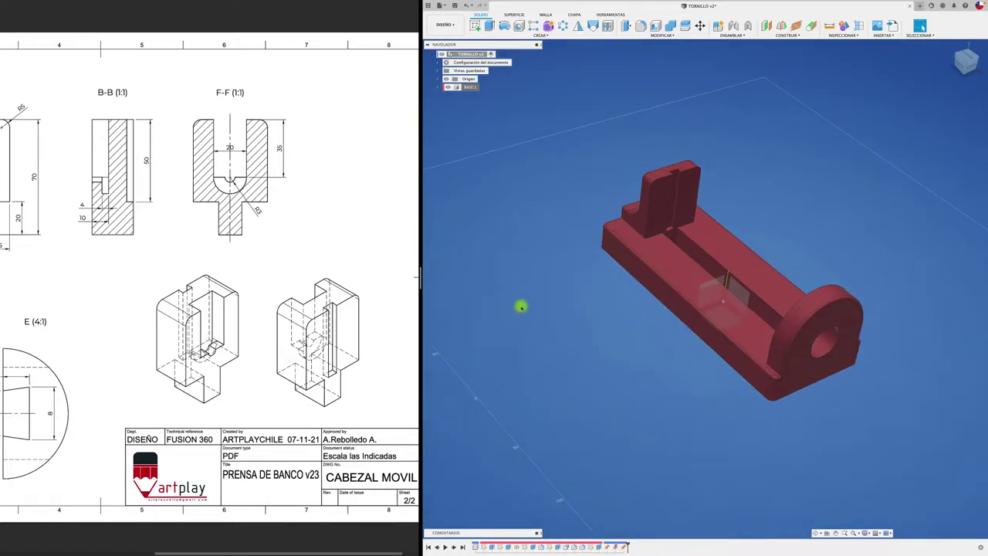
scroll(181, 282, "down", 2, "ctrl")
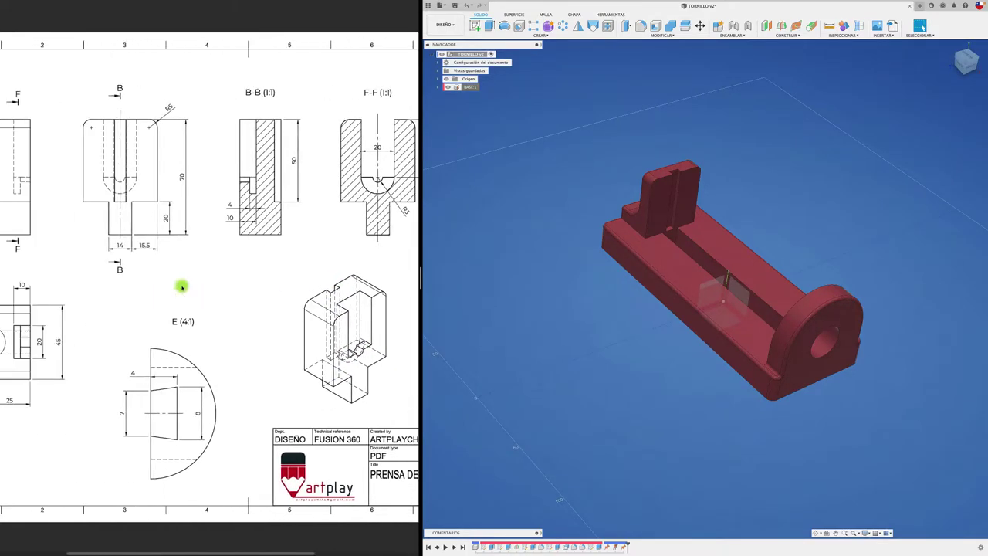
scroll(181, 282, "down", 1, "ctrl")
scroll(219, 113, "up", 3, "ctrl")
scroll(285, 265, "right", 1)
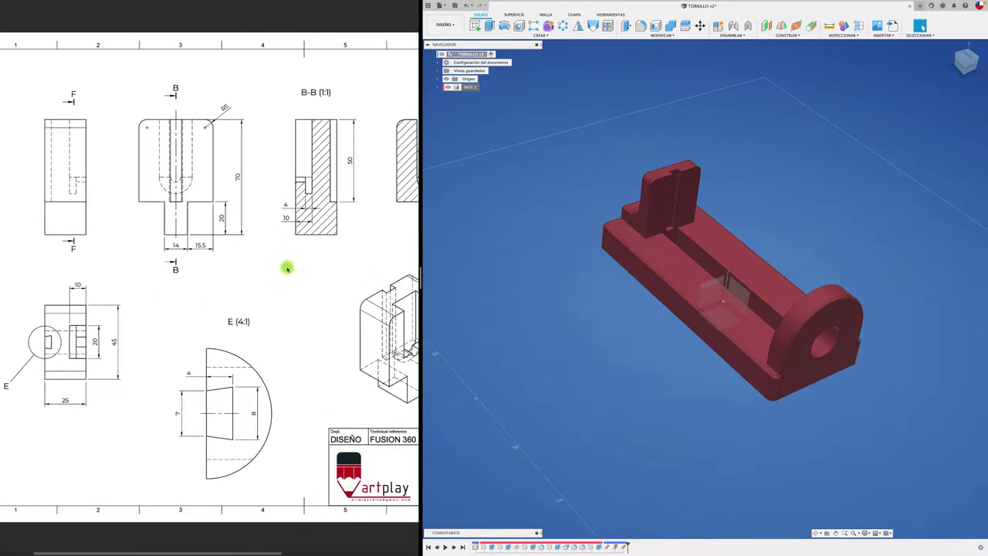
scroll(285, 265, "right", 1)
scroll(285, 266, "right", 1)
scroll(285, 265, "right", 1)
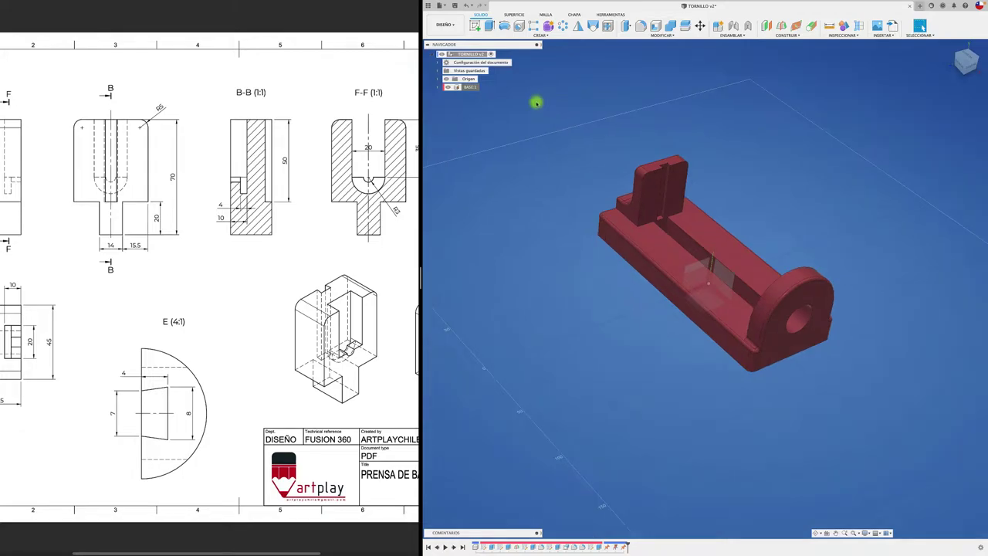
Select BASE:1 in the browser and hide it, leaving the workspace empty
left_click(437, 80)
left_click(438, 79)
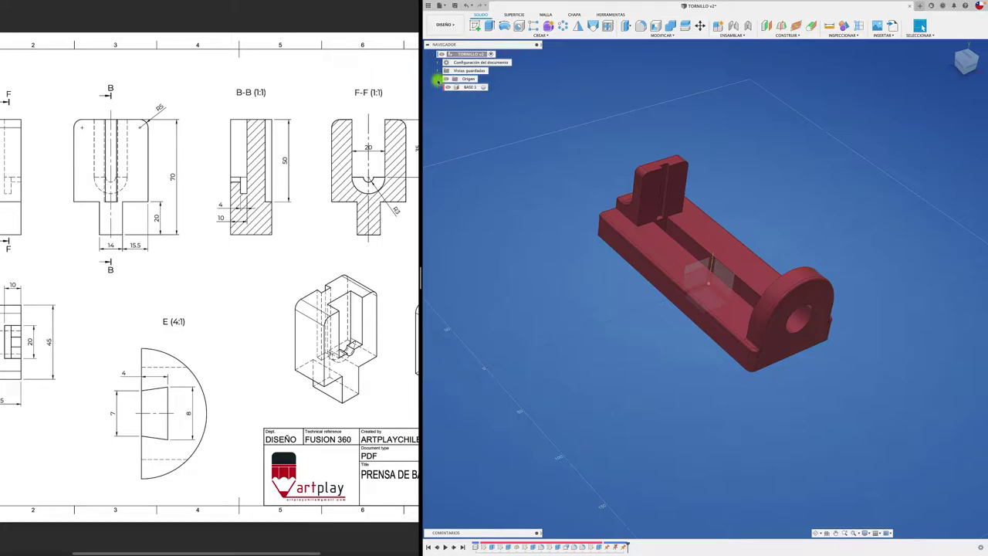
middle_click_drag(561, 104, 507, 130)
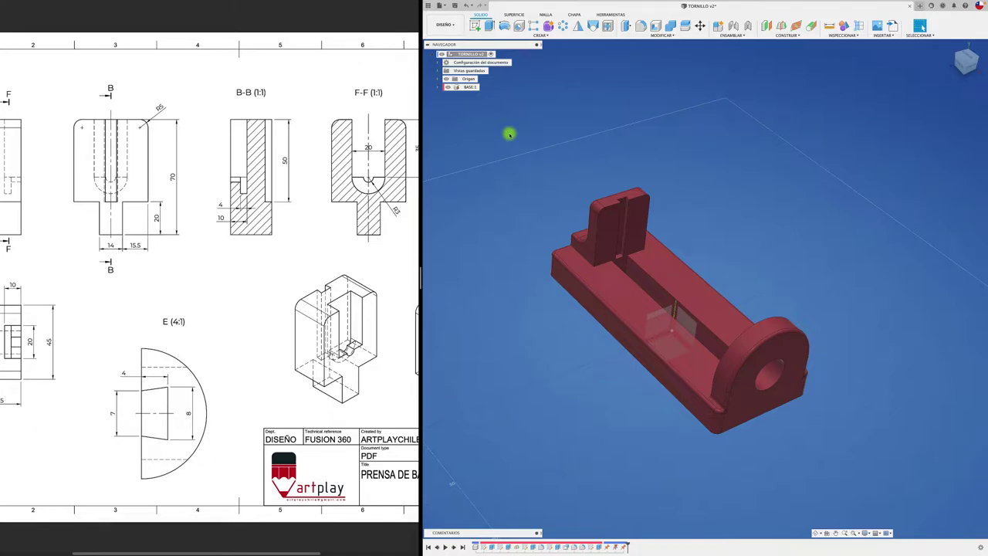
left_click(469, 88)
left_click(447, 89)
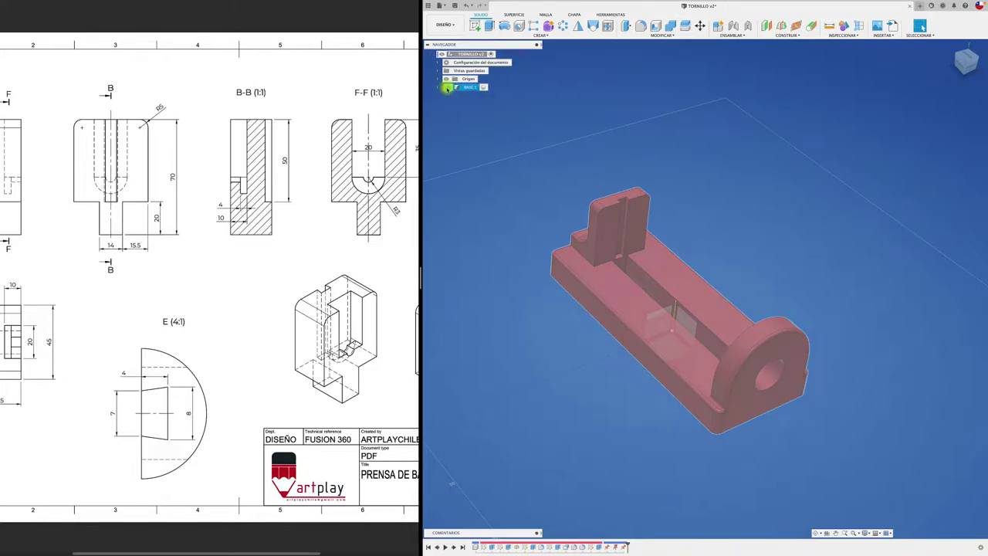
left_click(447, 88)
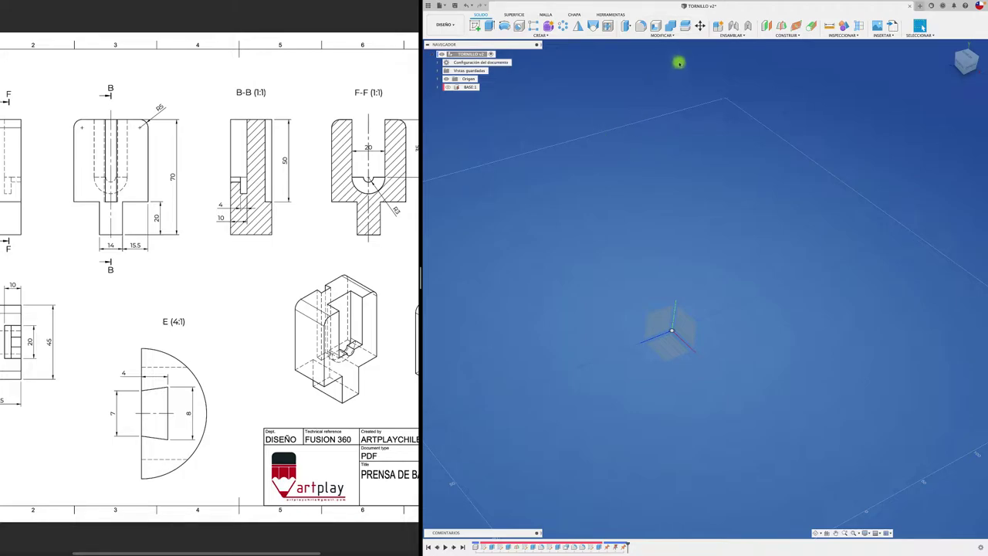
Add a new component named CABEZAL MOVIL and start a sketch for it
left_click(718, 26)
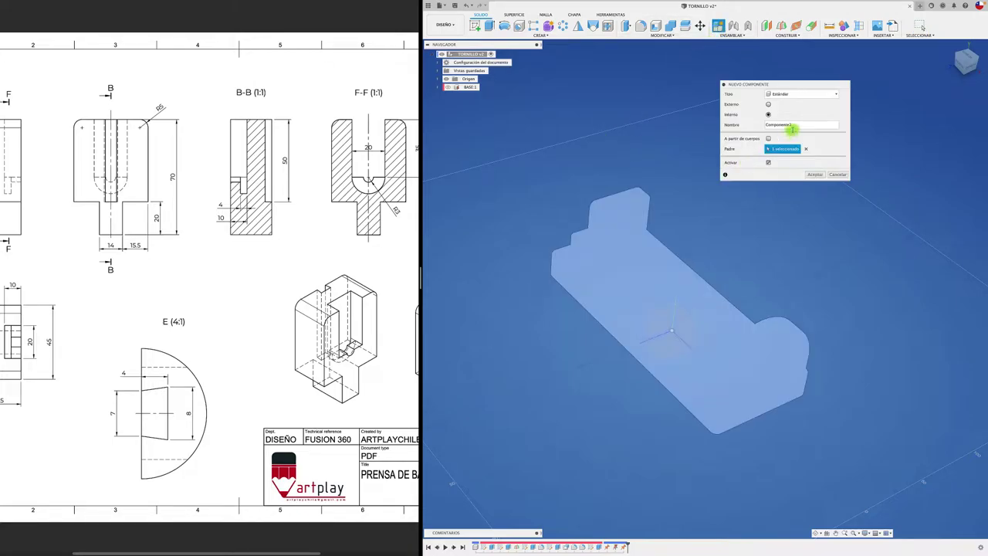
left_click_drag(816, 126, 760, 125)
type("CABEZAL MOVIL")
left_click(815, 174)
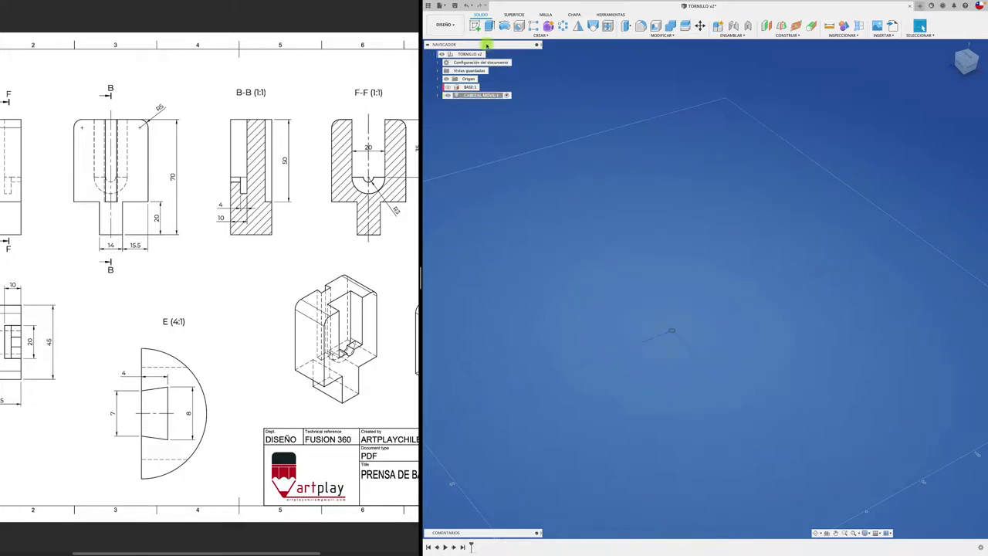
left_click(474, 25)
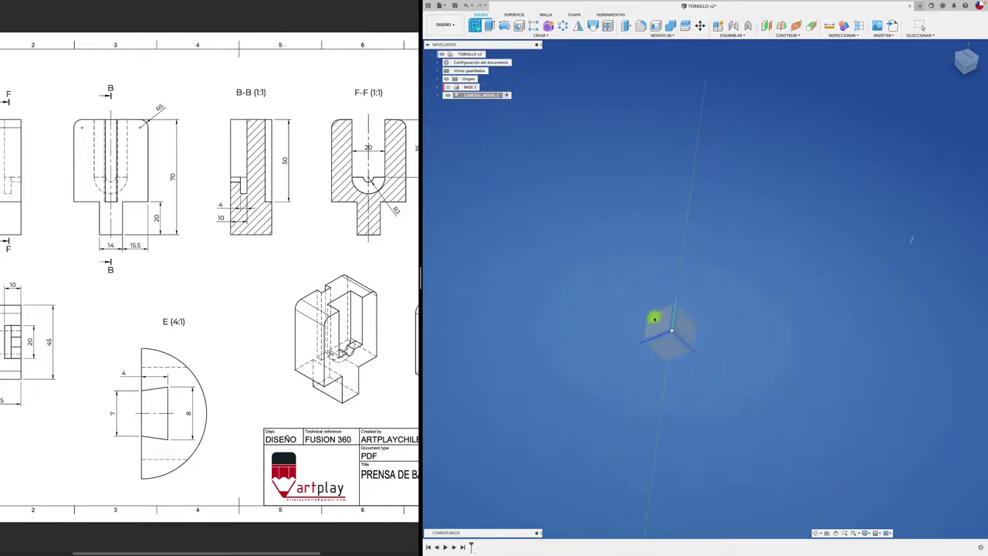
Sketch on an origin plane and draw a vertical axis line up from the origin
left_click(650, 322)
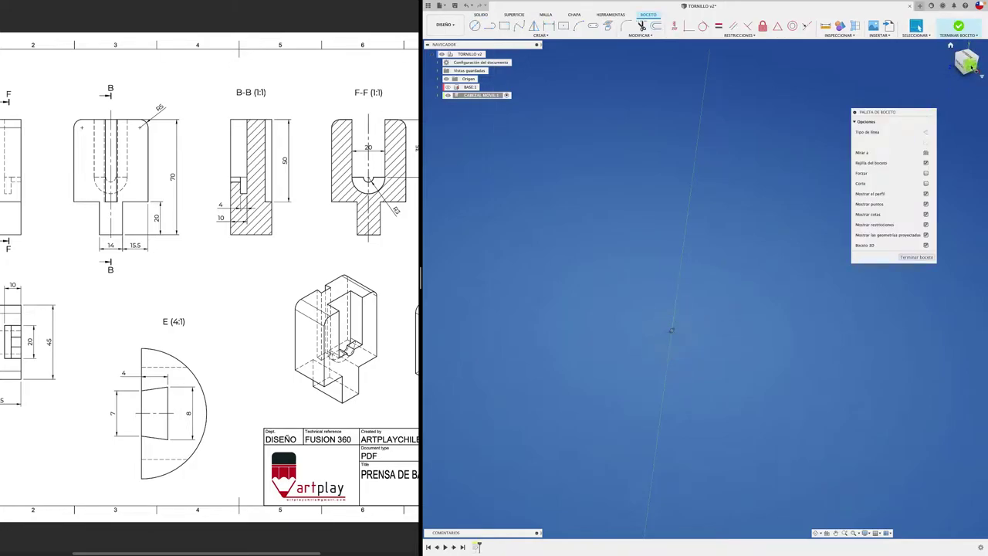
scroll(162, 271, "right", 5)
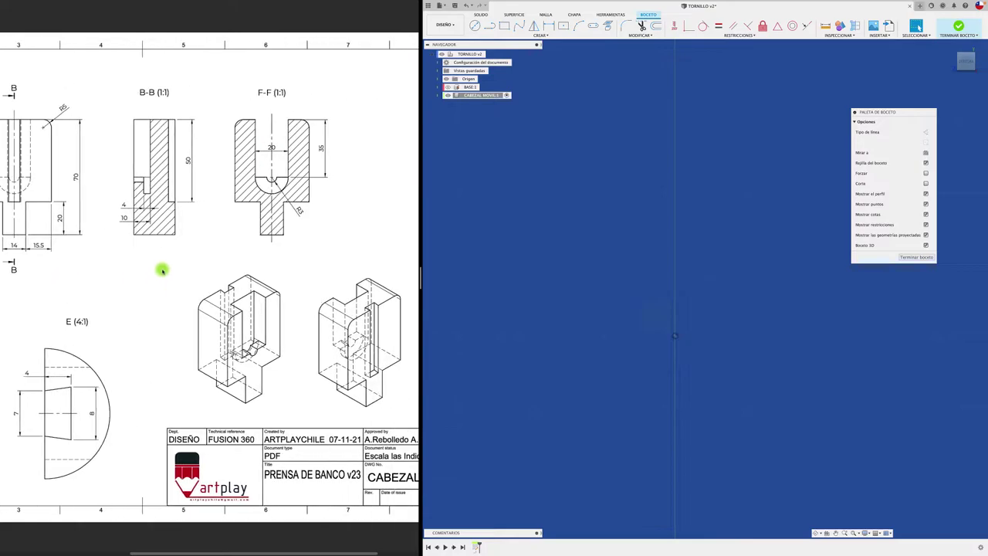
scroll(162, 269, "left", 5)
scroll(163, 270, "left", 3)
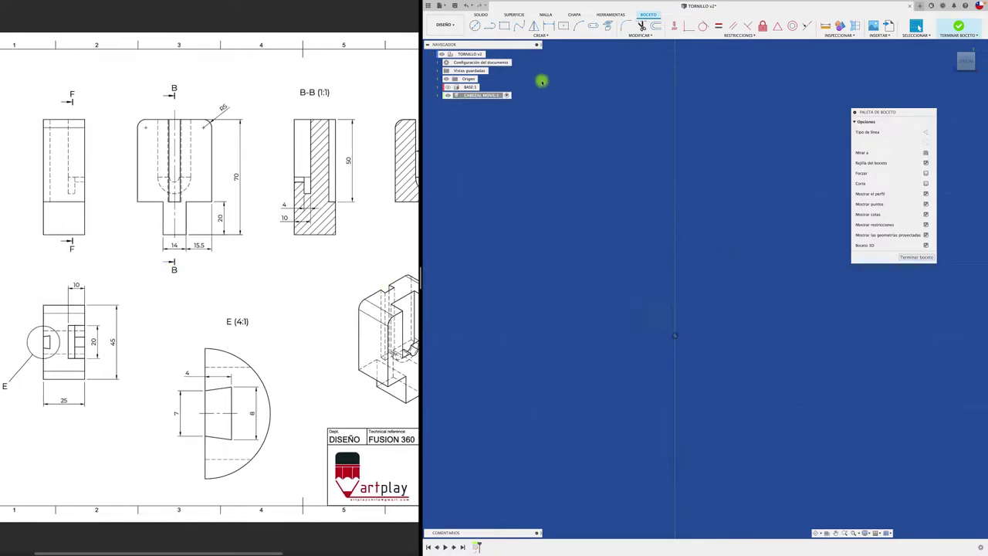
left_click(489, 26)
left_click(676, 337)
left_click(676, 301)
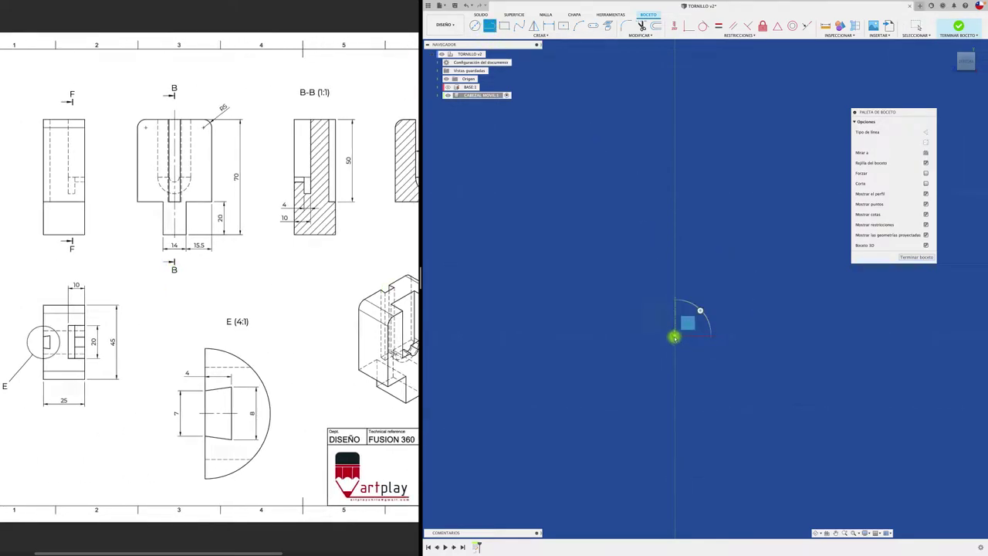
left_click(675, 336)
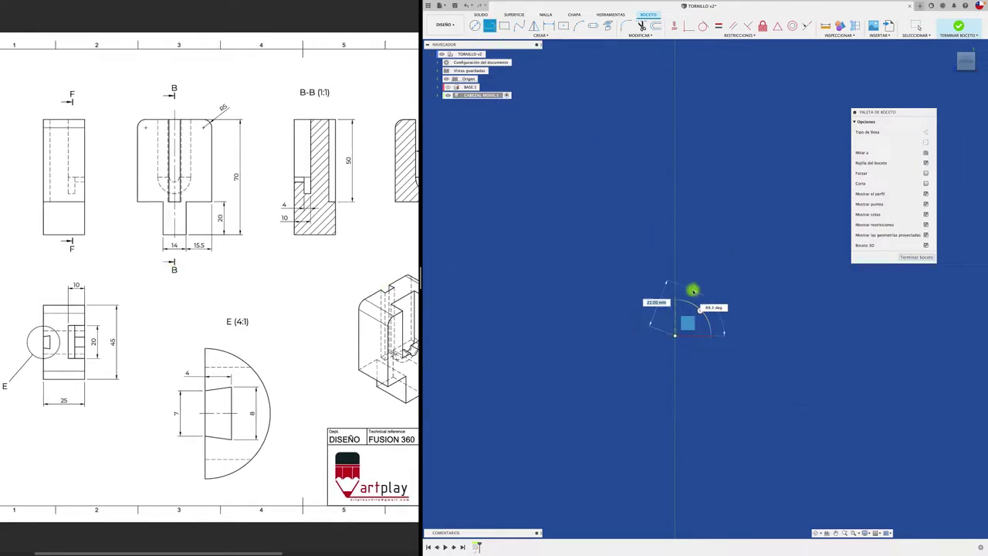
left_click(675, 109)
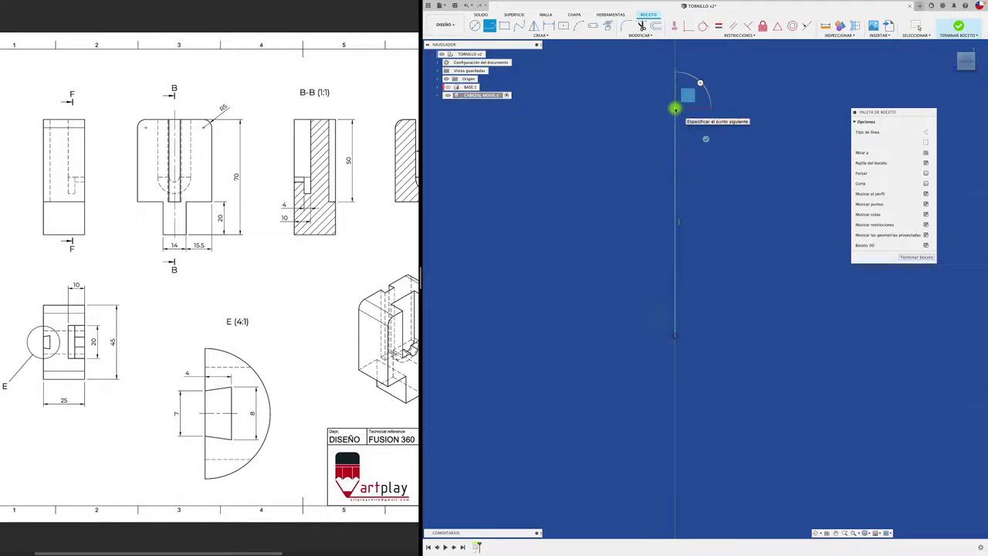
key("Escape")
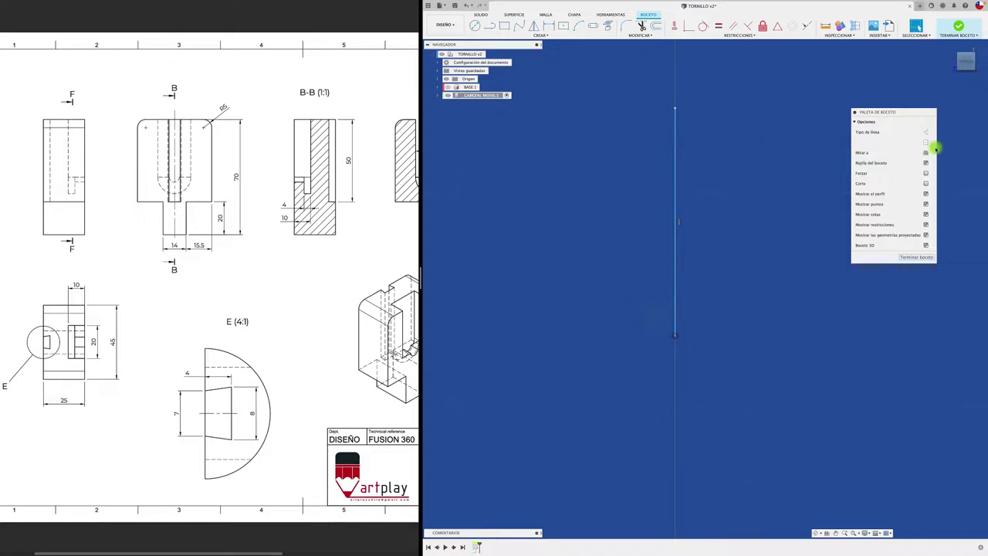
left_click(926, 143)
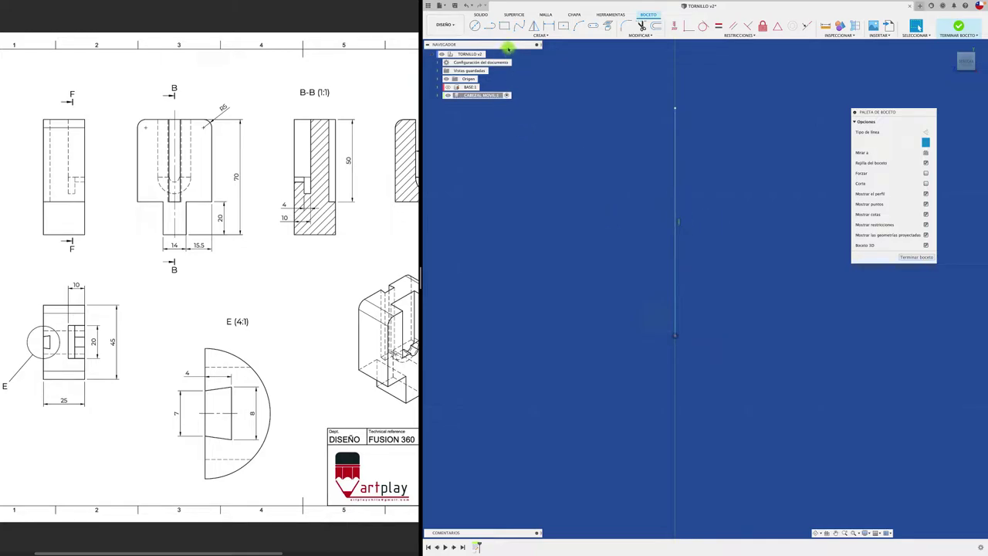
Trace the closed stepped half-outline from the origin back to the centreline
key("l")
left_click(674, 336)
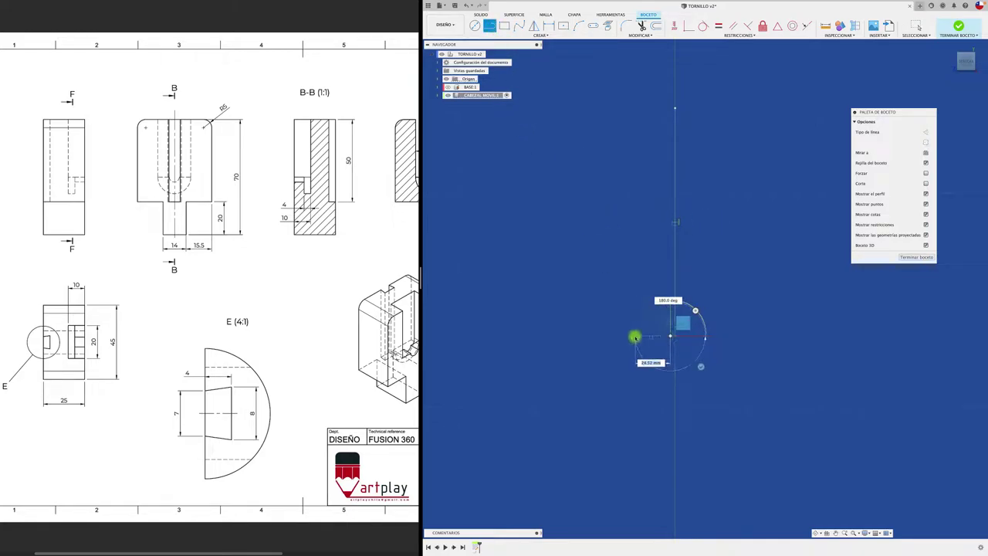
left_click(635, 335)
left_click(635, 259)
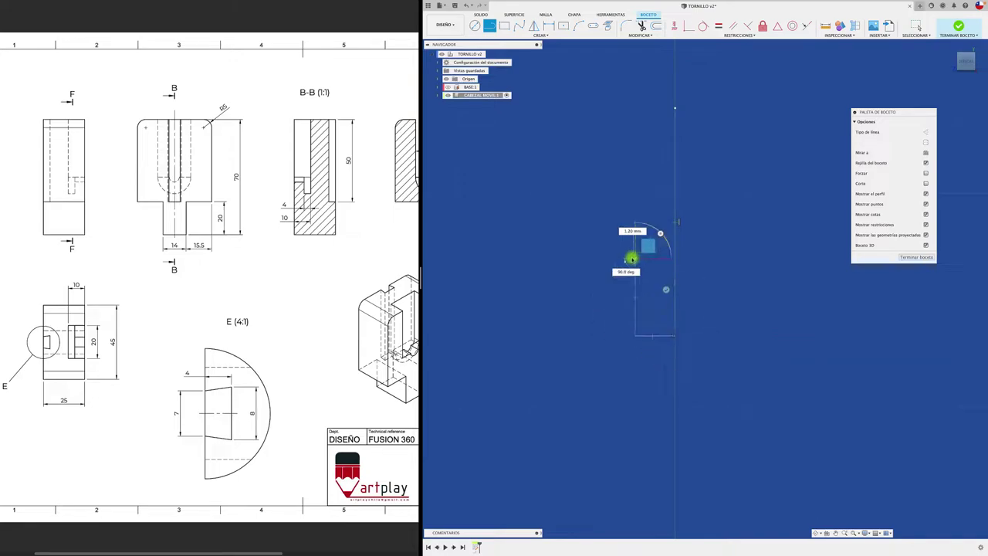
left_click(577, 258)
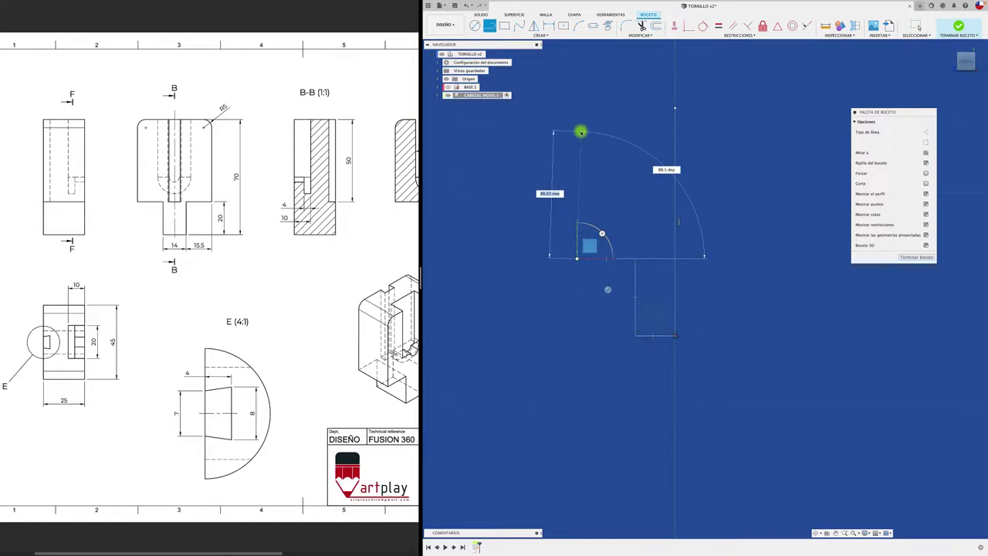
left_click(577, 123)
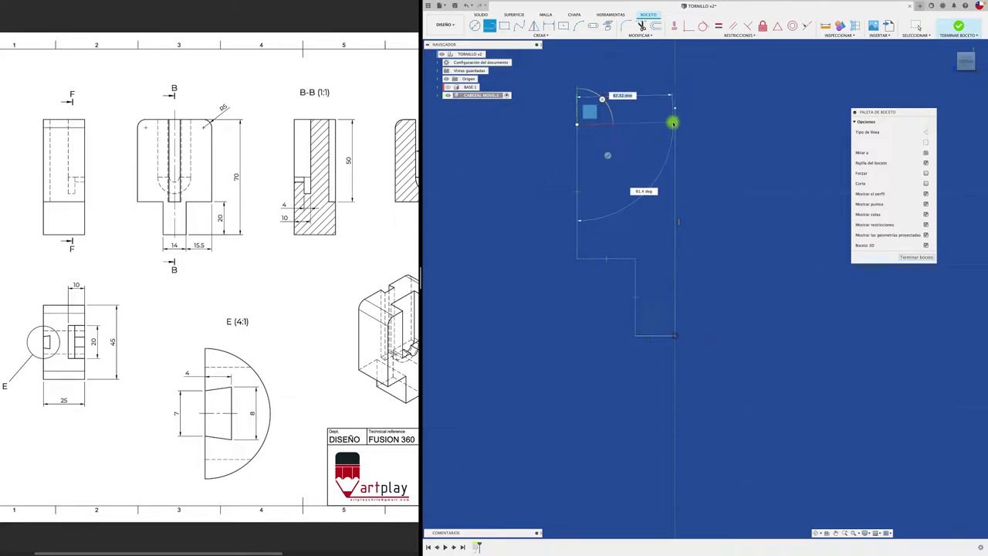
left_click(674, 124)
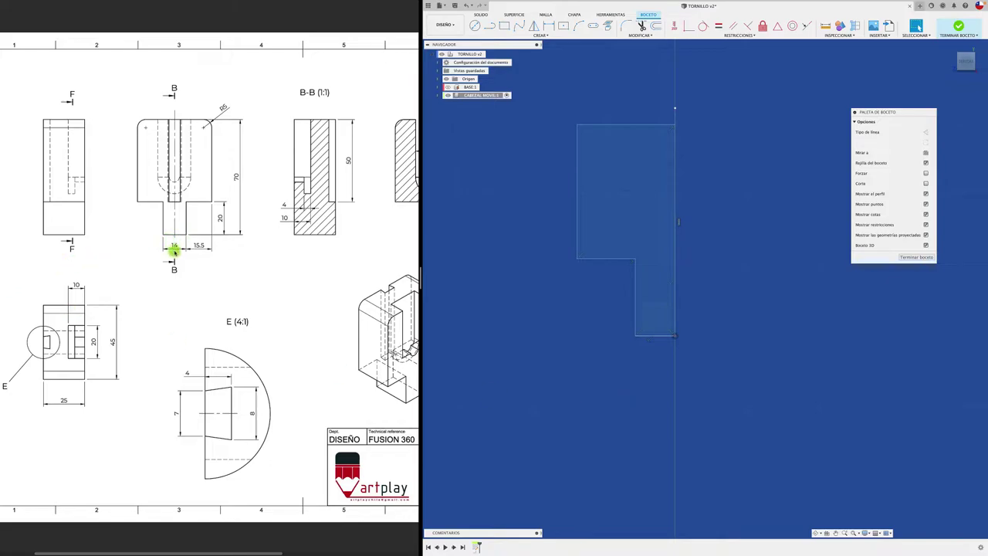
Dimension the bottom edge of the profile to 14 mm
key("d")
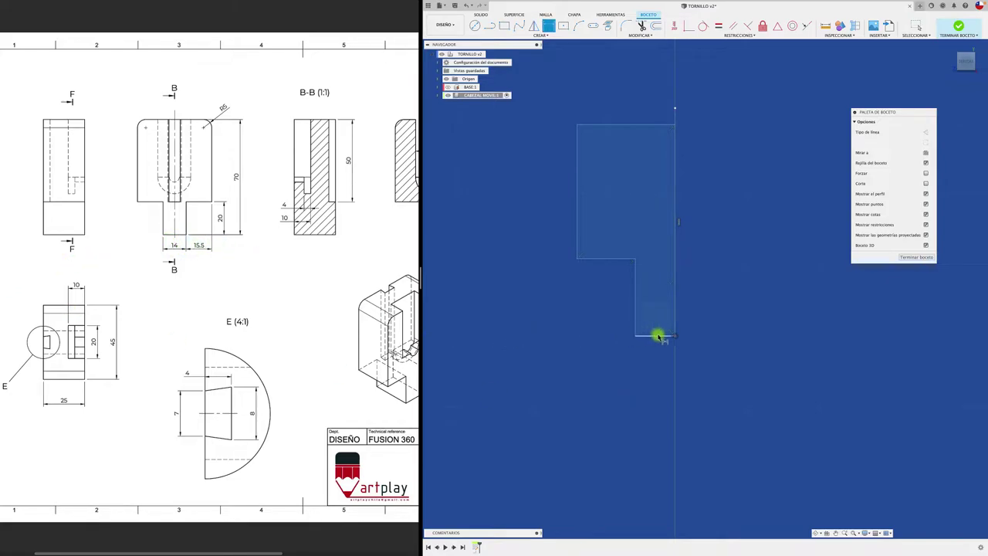
left_click(656, 335)
left_click(655, 368)
type("14")
key("Return")
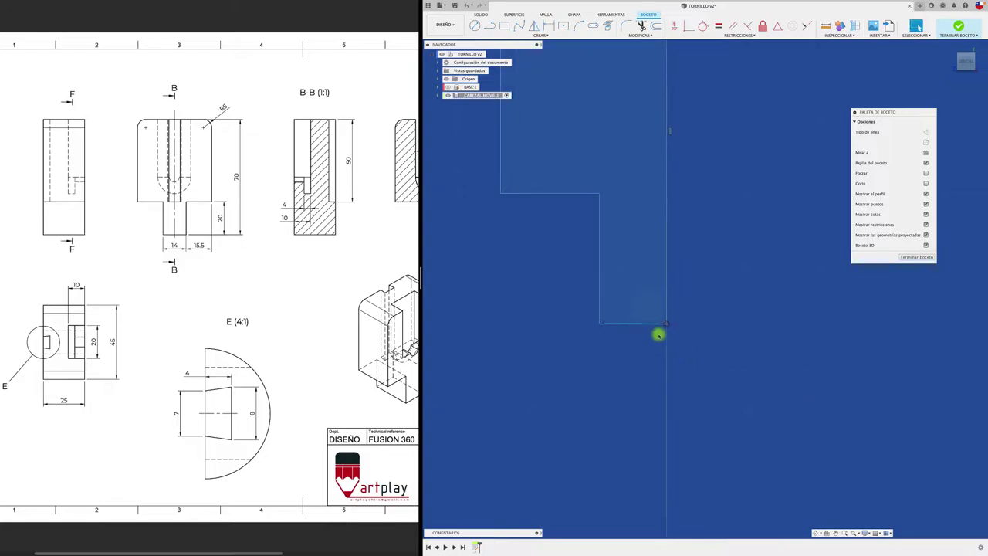
key("Escape")
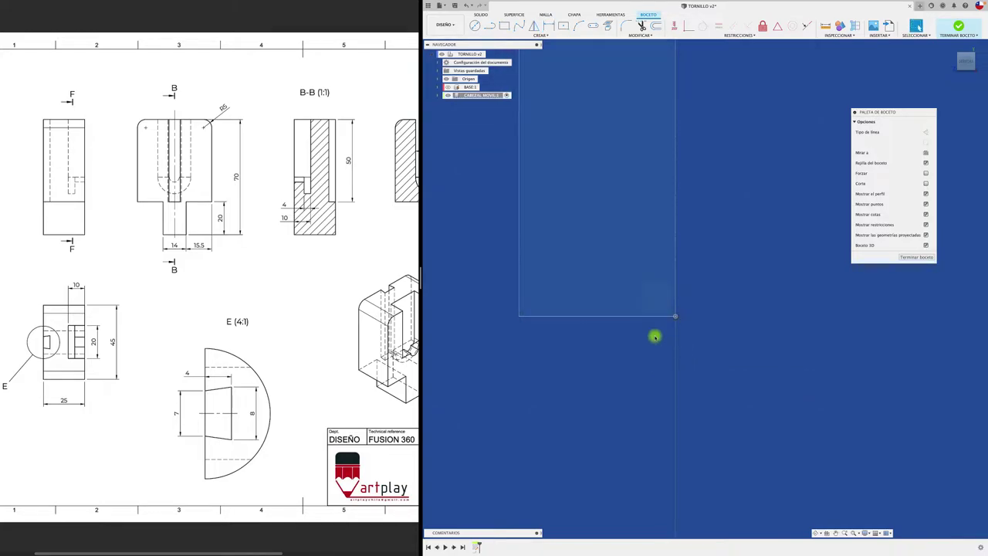
Add the 7 mm width, 20 mm height and 15.5 mm width to the profile
left_click(595, 316)
type("o")
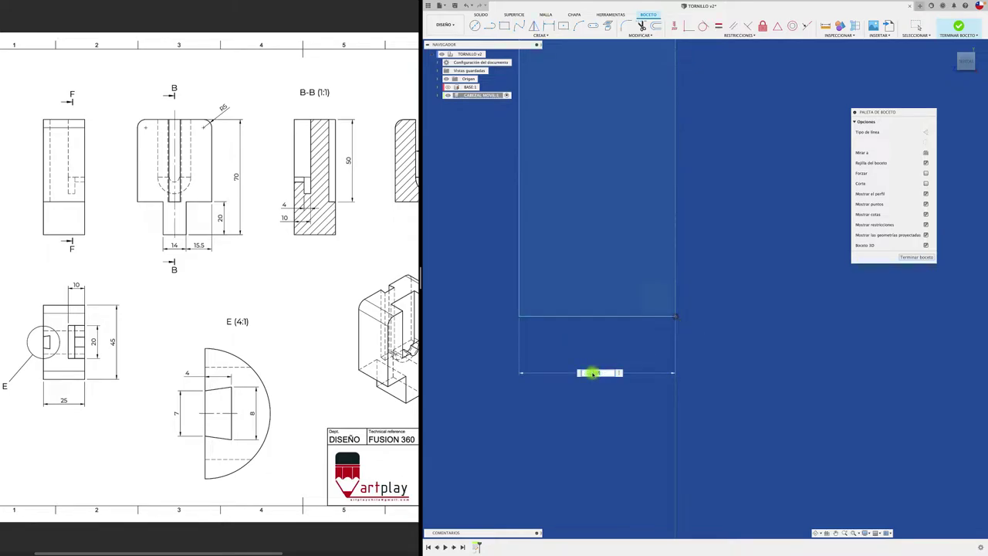
type("7")
key("Return")
key("r")
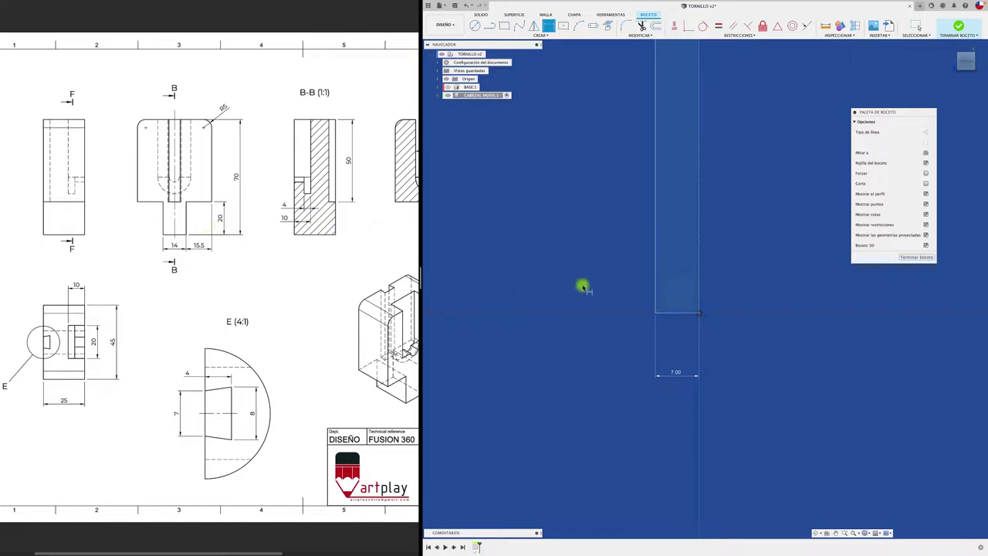
left_click(656, 282)
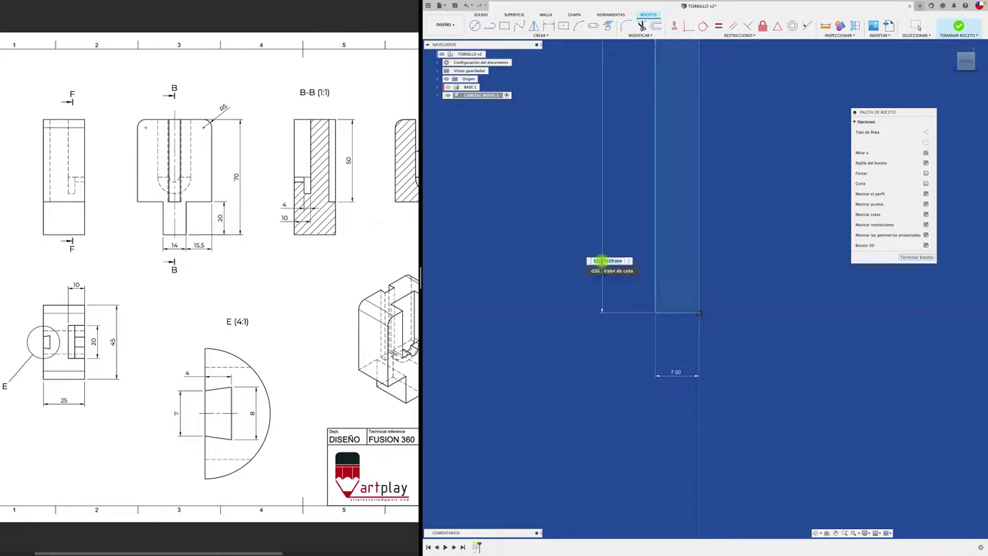
type("20")
key("Return")
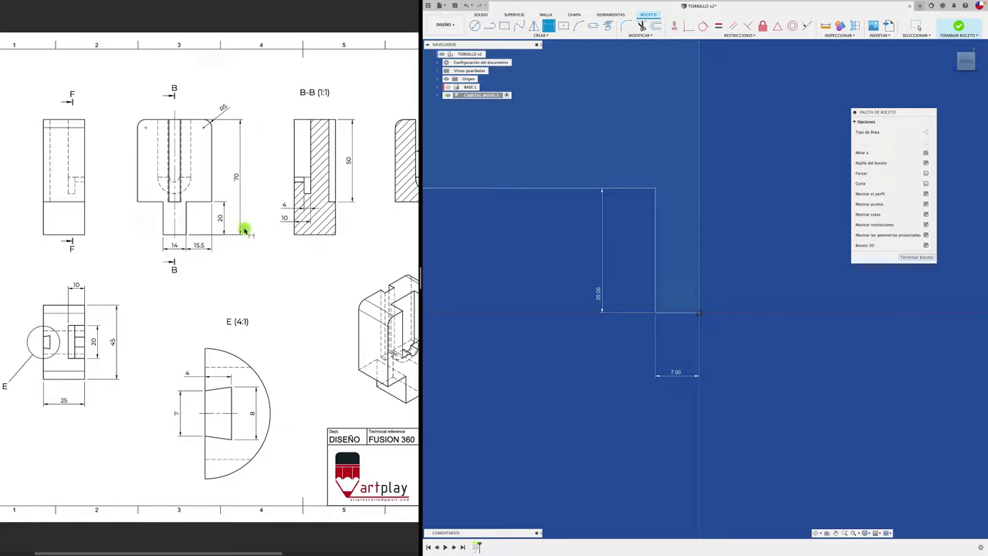
left_click(530, 187)
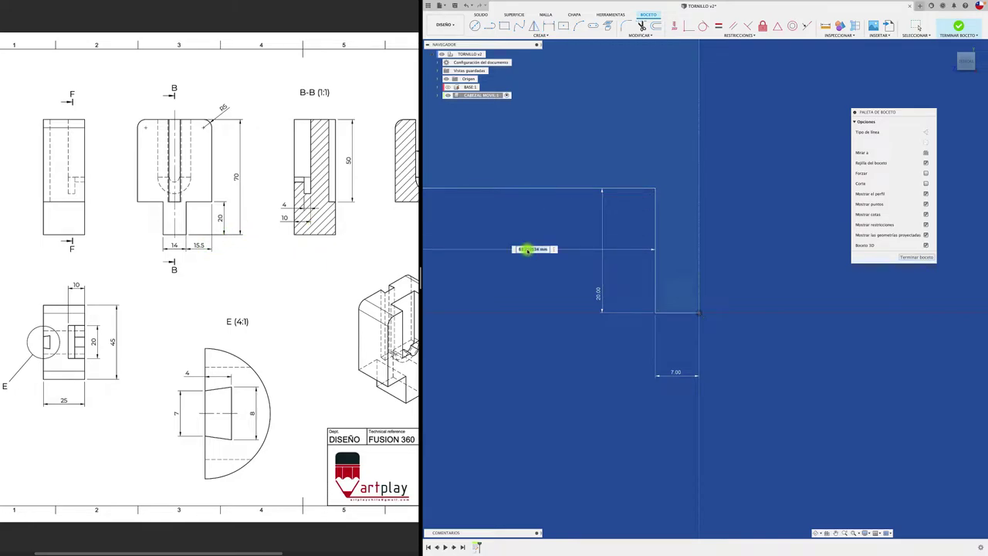
type("15.5")
key("Return")
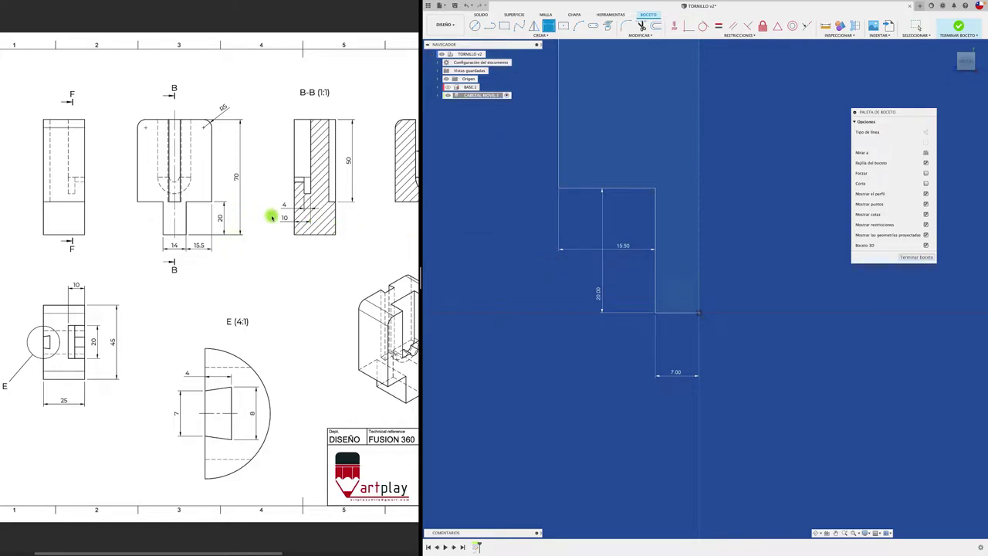
Dimension the overall profile height to 70 mm and finish the sketch
scroll(575, 317, "down", 3)
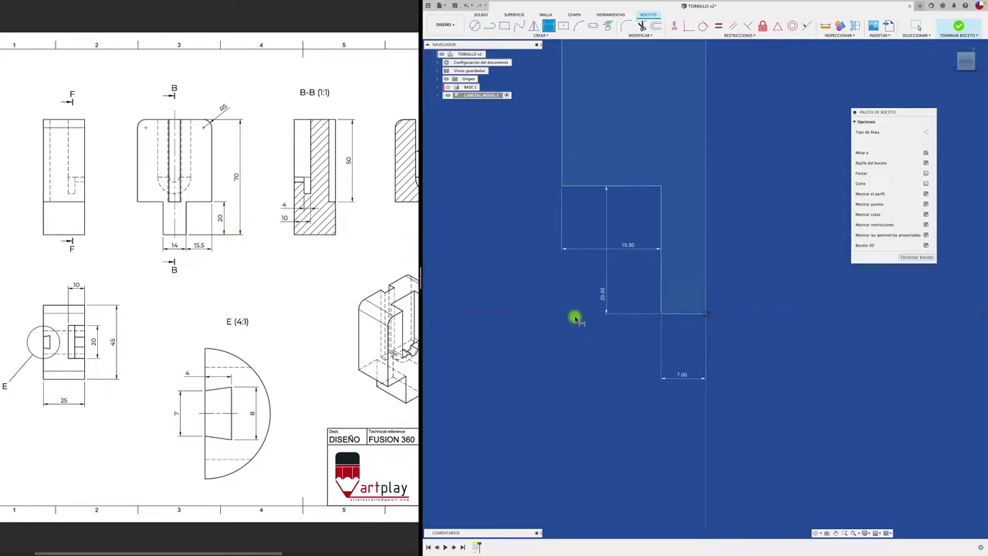
scroll(575, 318, "down", 2)
scroll(575, 318, "down", 1)
scroll(575, 318, "down", 2)
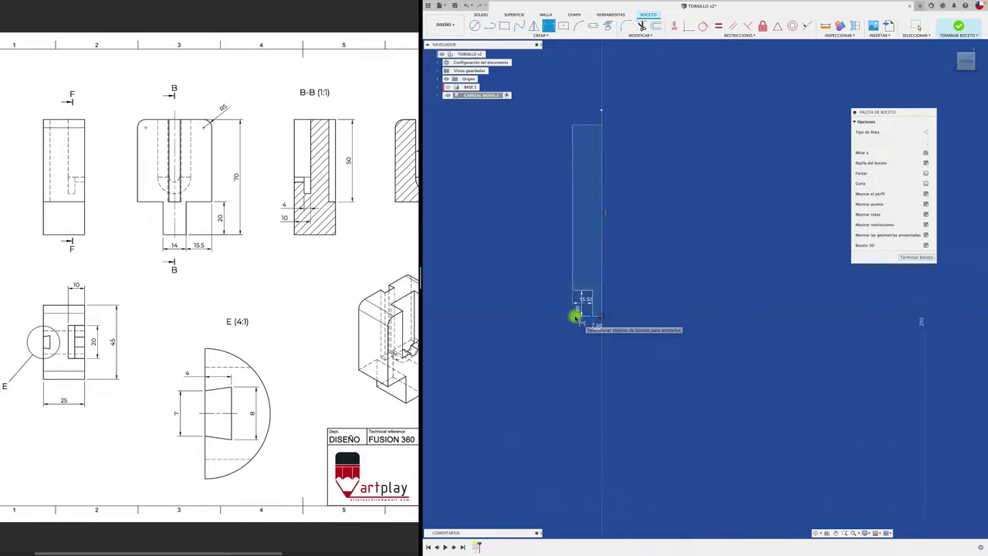
scroll(575, 318, "up", 2)
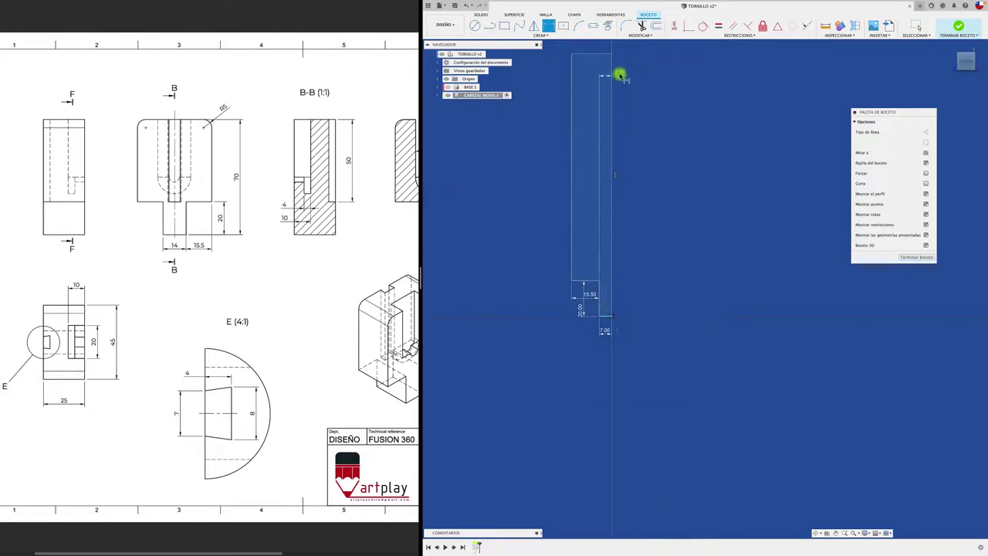
left_click(603, 55)
left_click(546, 171)
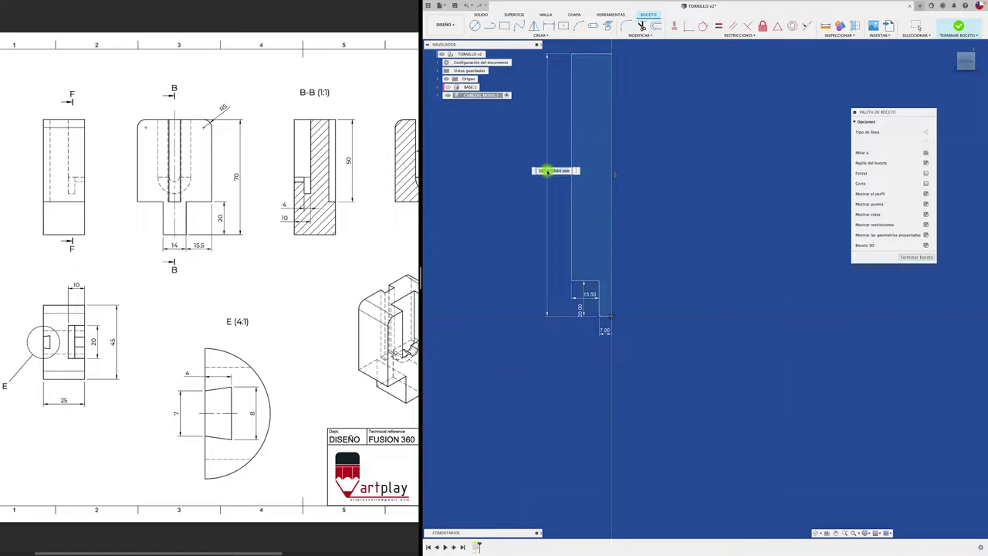
key("Return")
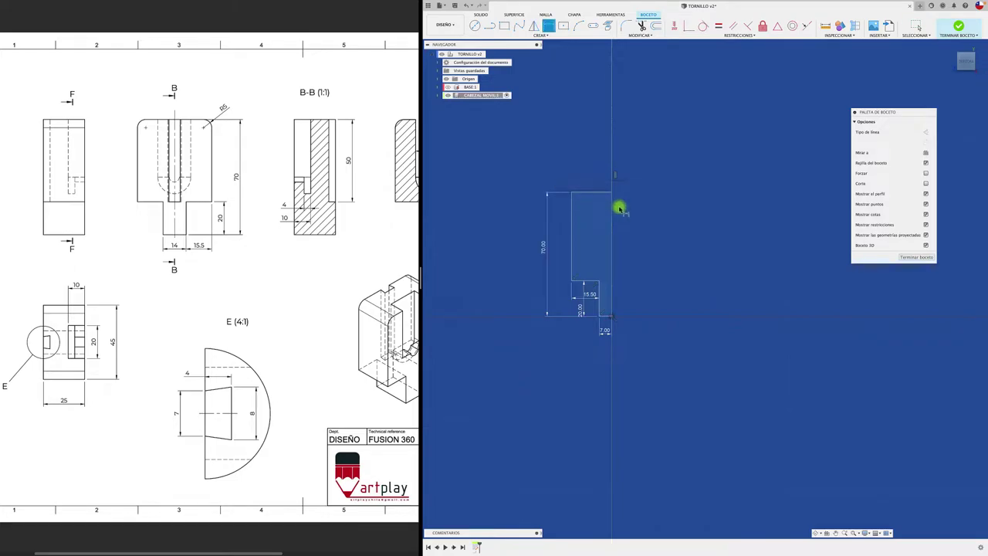
left_click(907, 259)
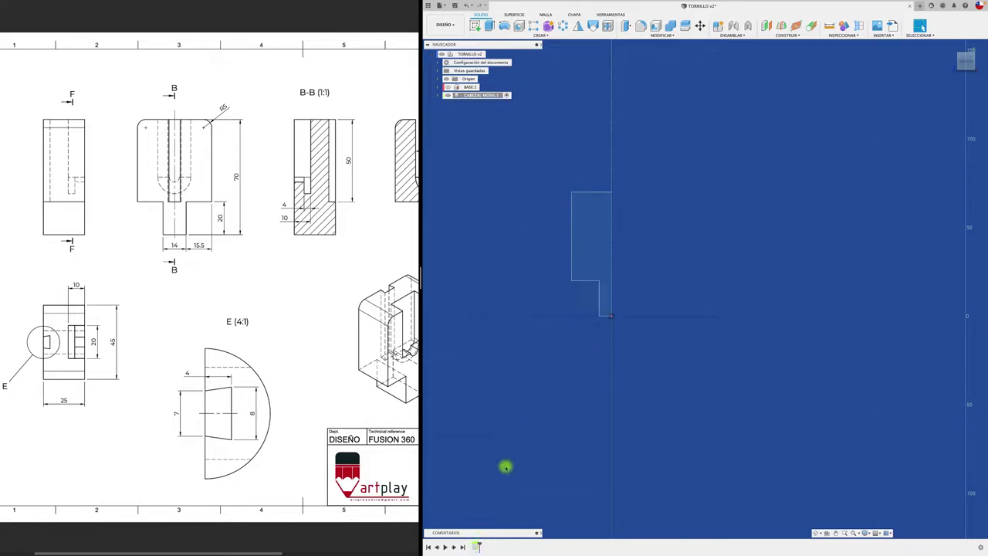
Reopen the sketch, mirror the top, left and bottom edges across the axis, and finish
right_click(476, 545)
left_click(492, 477)
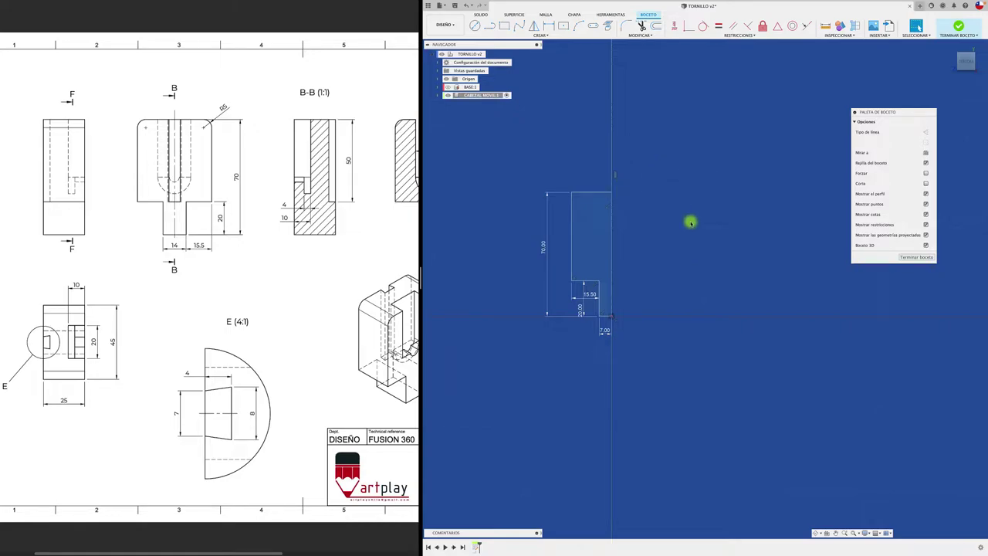
left_click(534, 28)
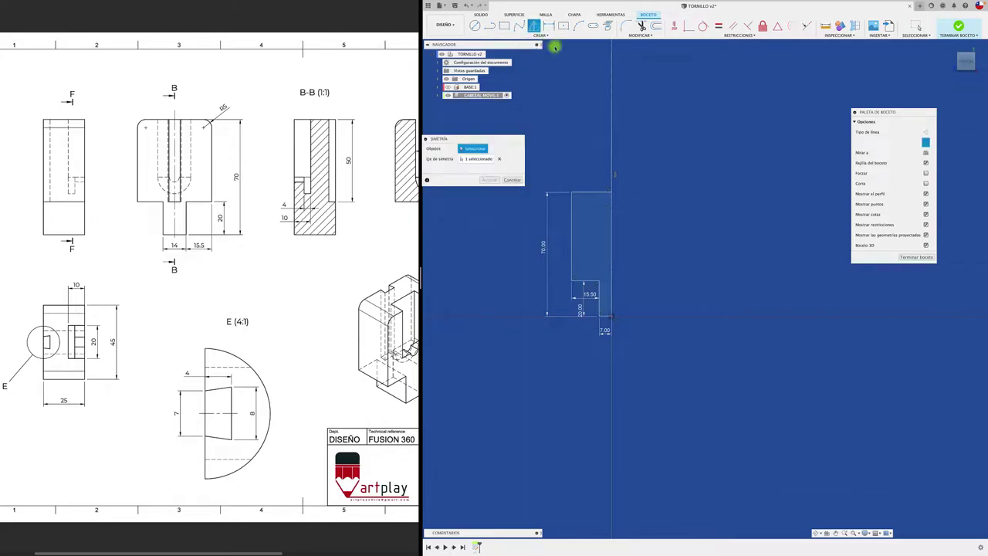
left_click(592, 193)
left_click(572, 216)
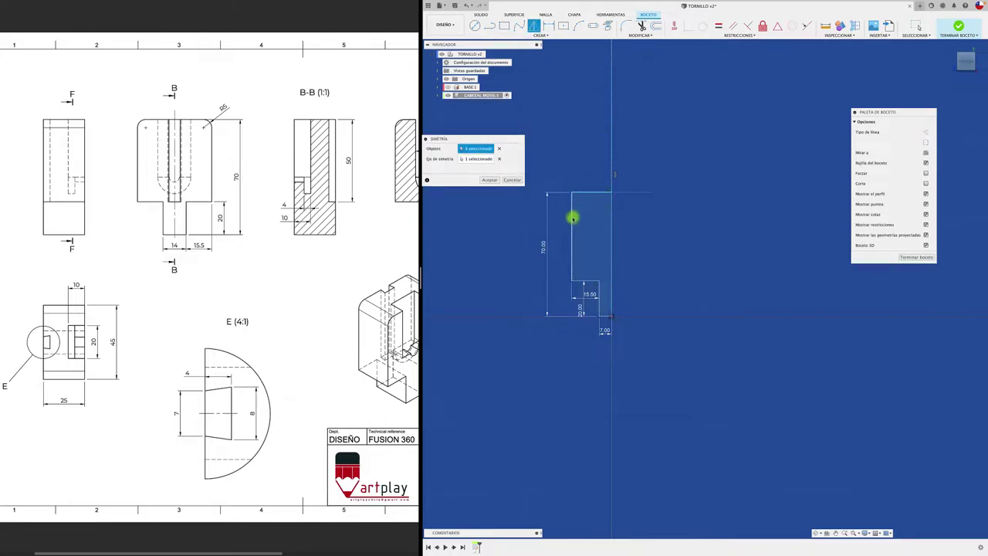
left_click(581, 281)
scroll(594, 282, "up", 2)
left_click(599, 294)
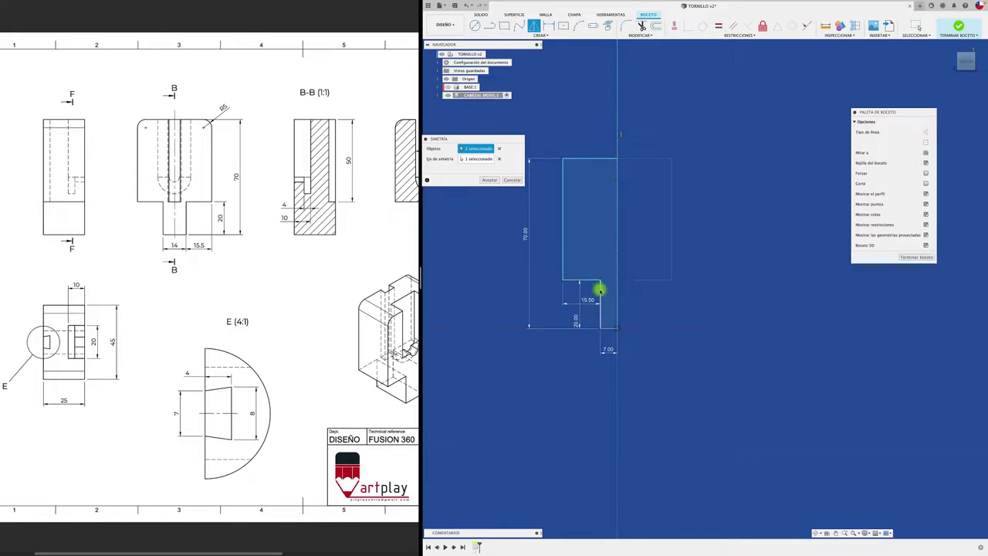
scroll(606, 341, "up", 2)
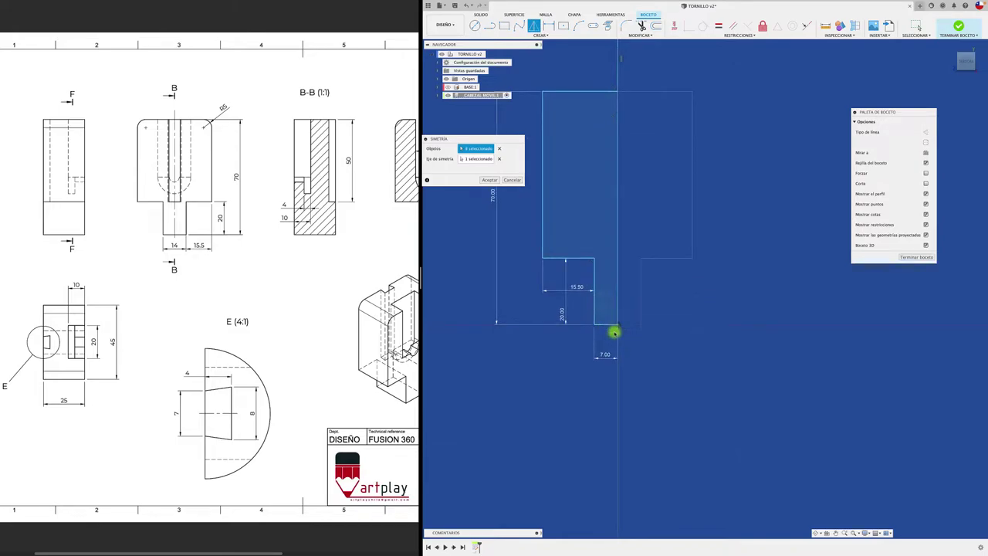
scroll(629, 325, "up", 1)
left_click(492, 180)
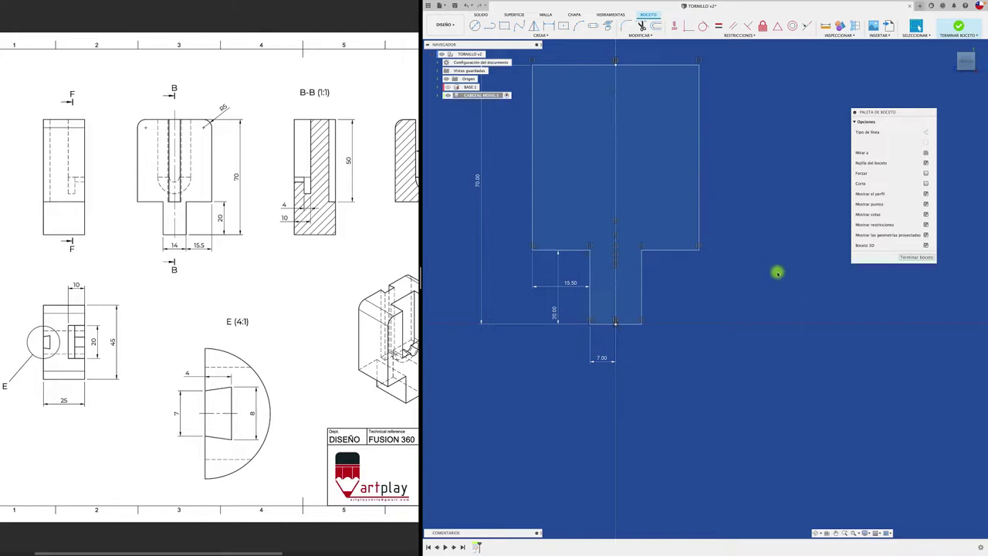
left_click(917, 258)
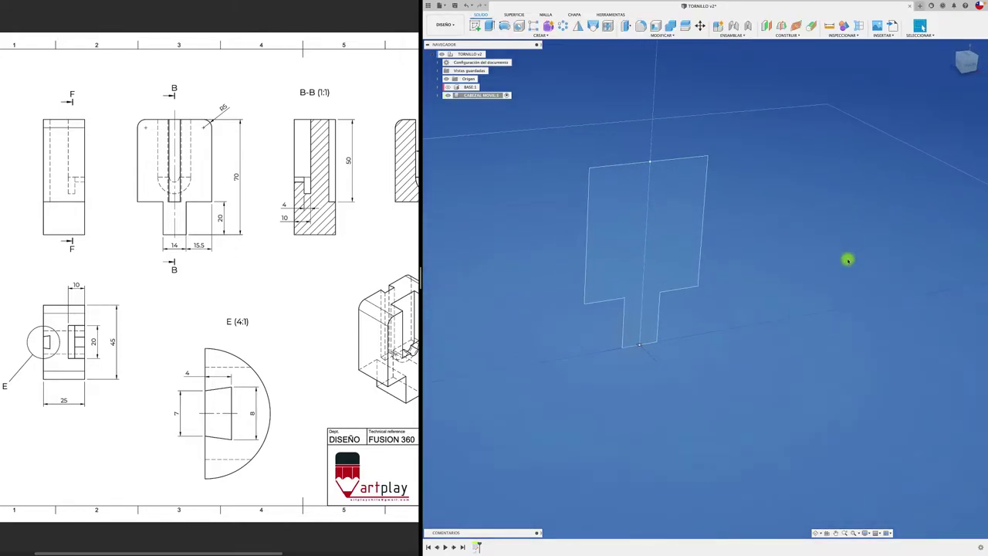
Extrude both T-profile regions 30.47 mm into a new solid body
key("e")
left_click(688, 236)
left_click(620, 263)
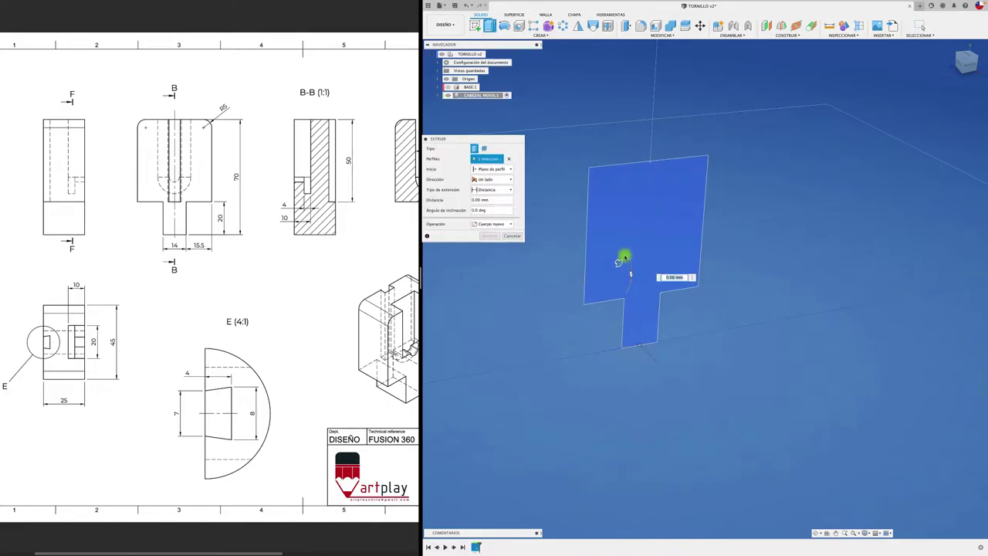
left_click_drag(618, 263, 658, 298)
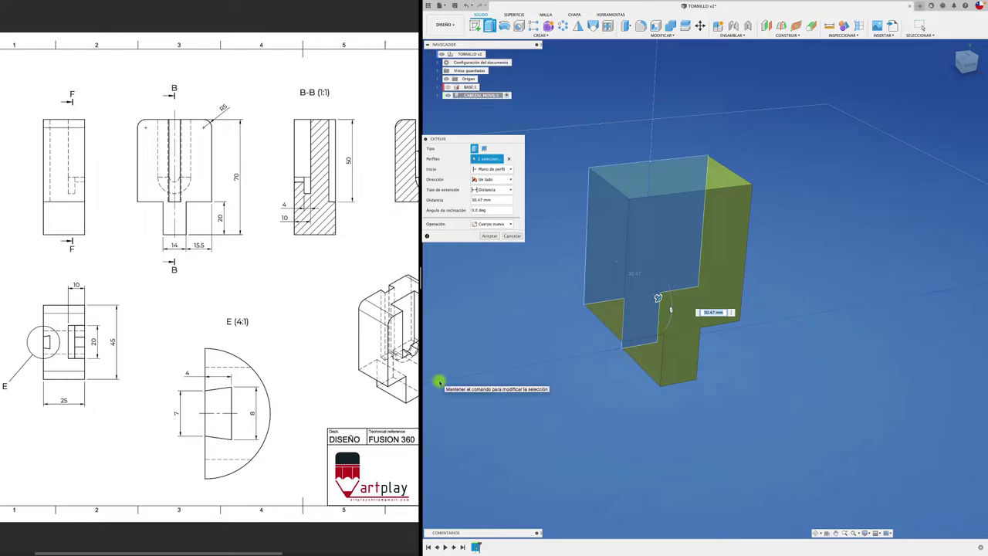
key("Return")
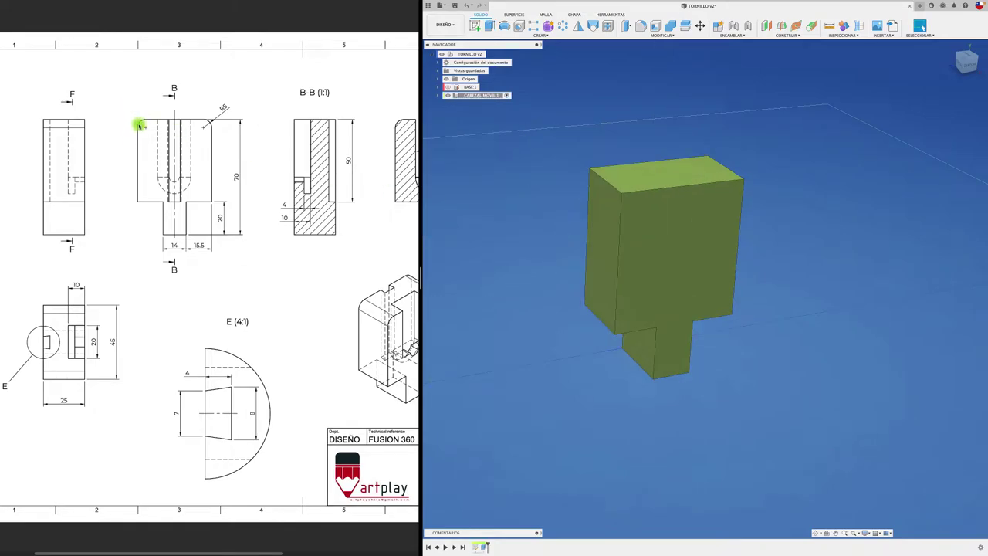
Fillet the block's two top edges, then scroll the PDF to the F-F section
left_click(641, 26)
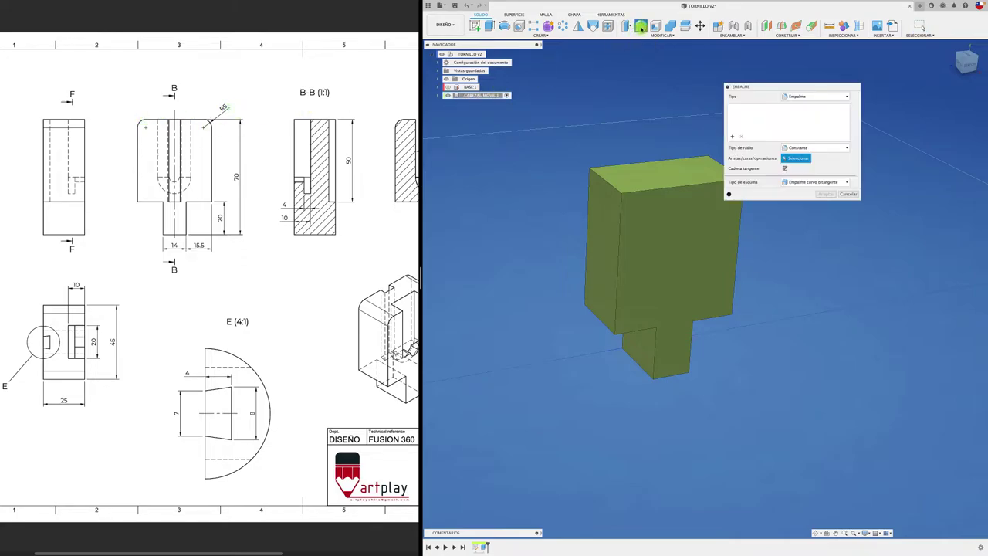
left_click(613, 188)
left_click(710, 159)
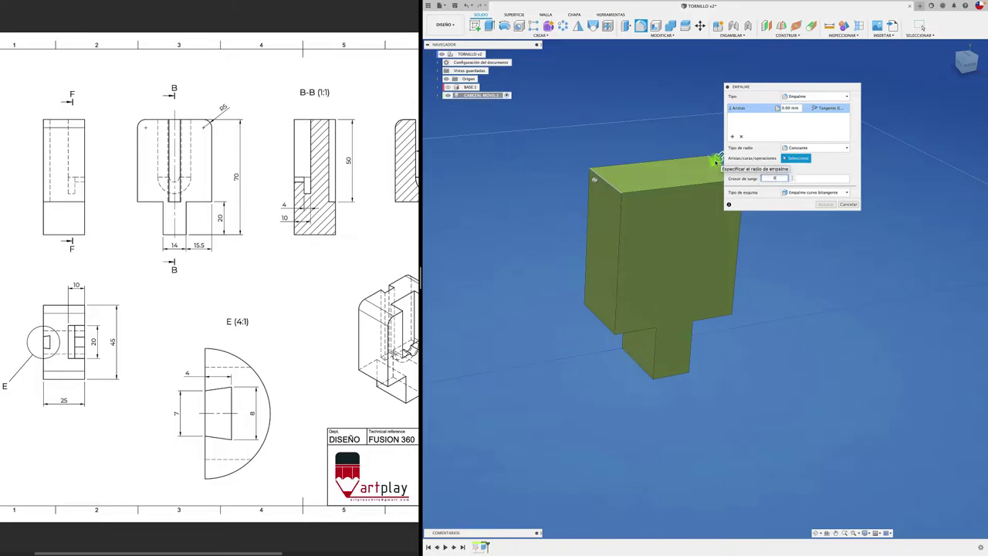
key("Return")
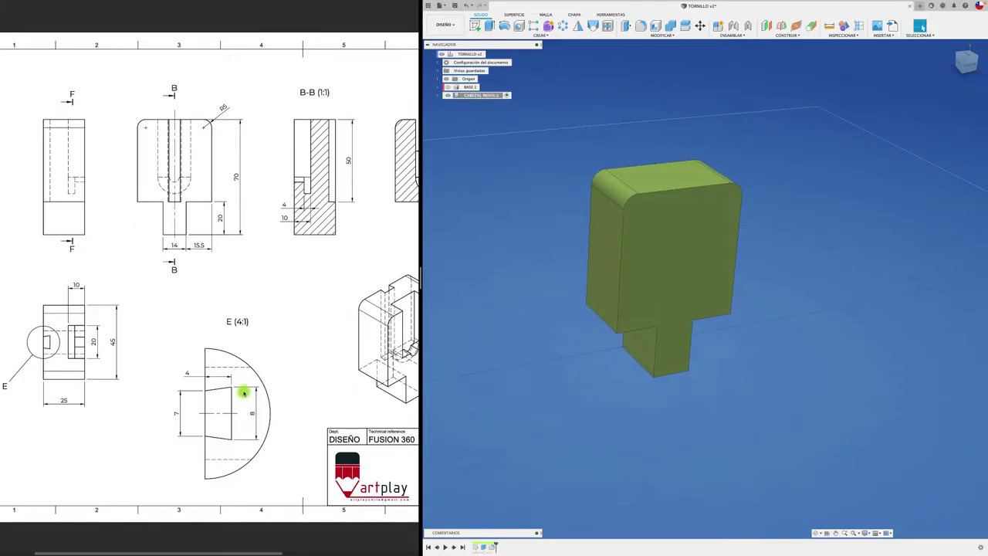
scroll(318, 339, "right", 3)
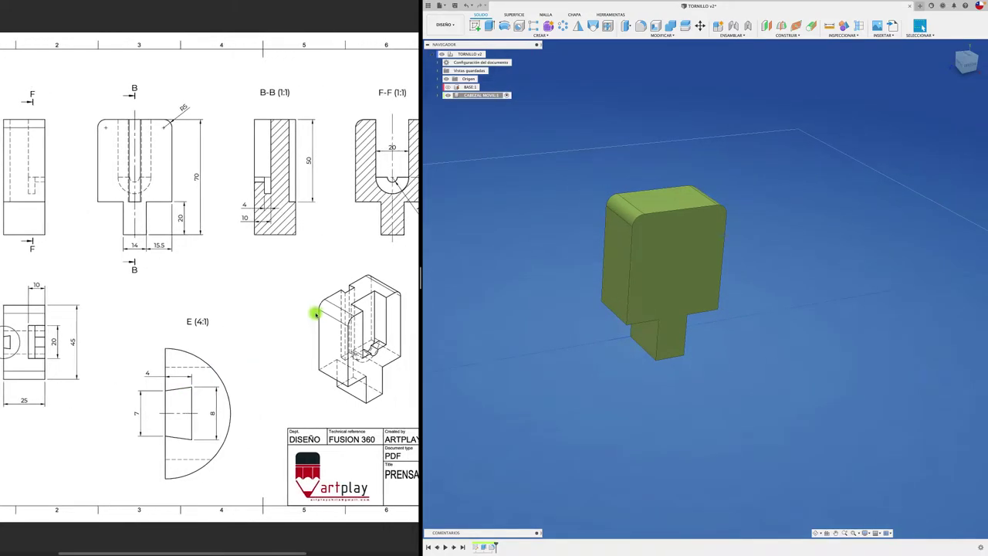
scroll(316, 313, "right", 5)
scroll(313, 311, "right", 2)
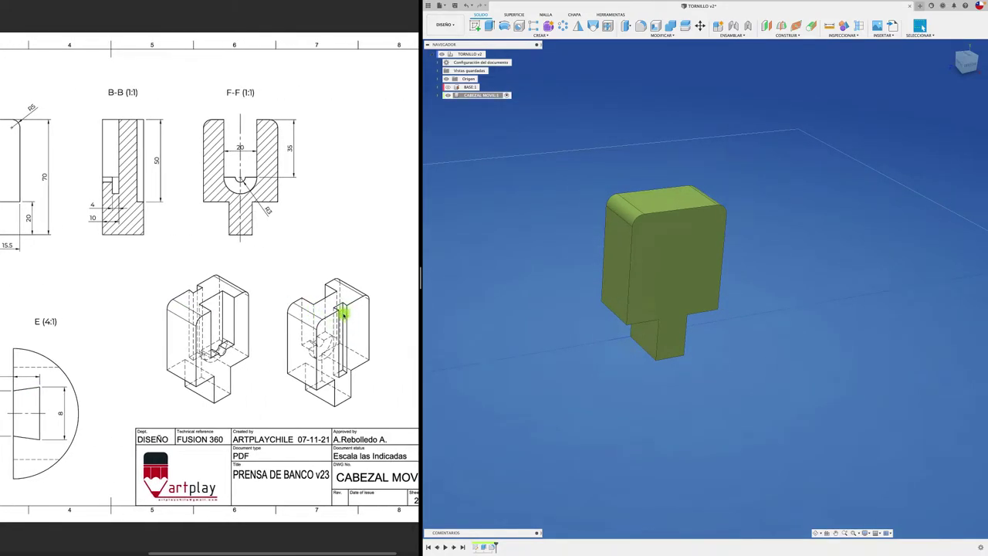
scroll(383, 342, "left", 1)
scroll(381, 340, "left", 3)
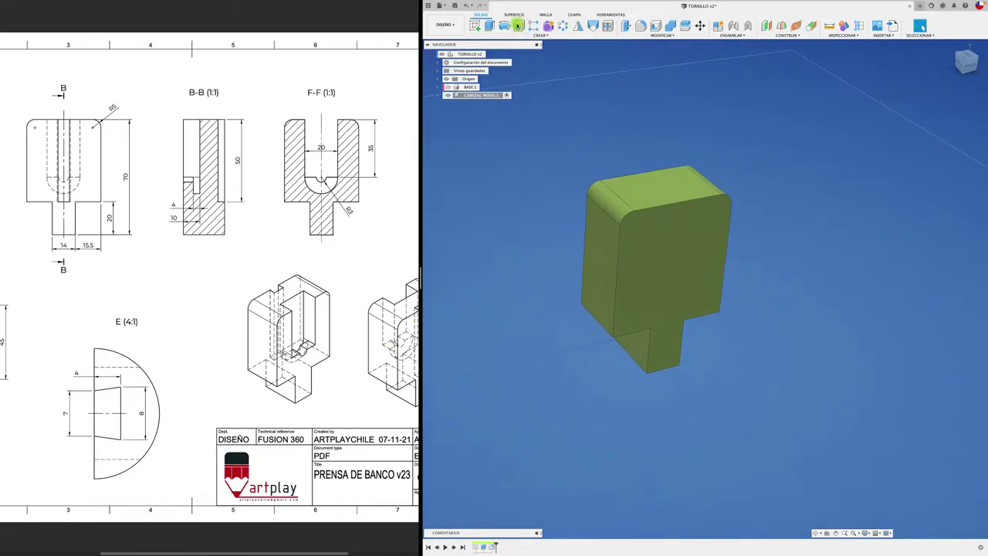
Start a sketch on the block's face and draw a horizontal centre line from the origin
left_click(482, 27)
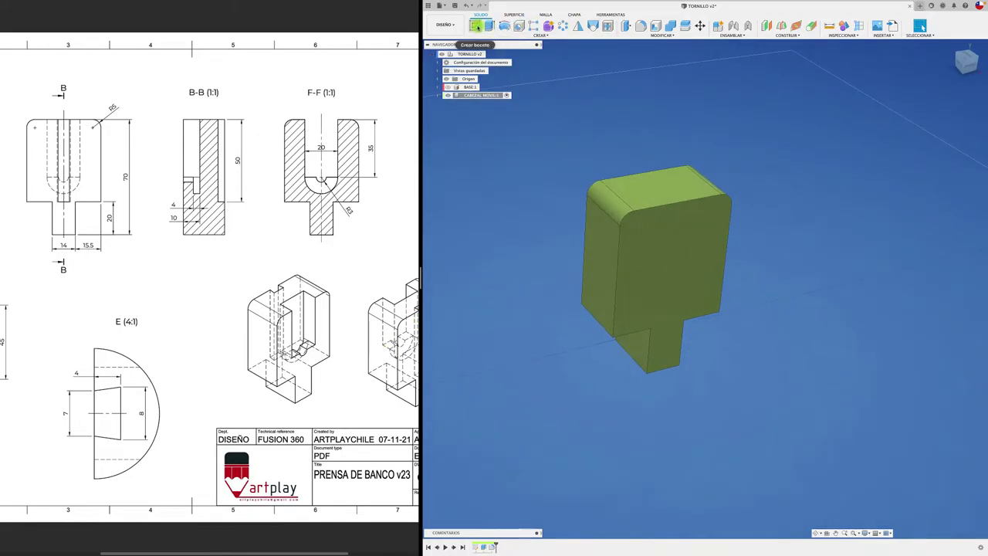
left_click(679, 188)
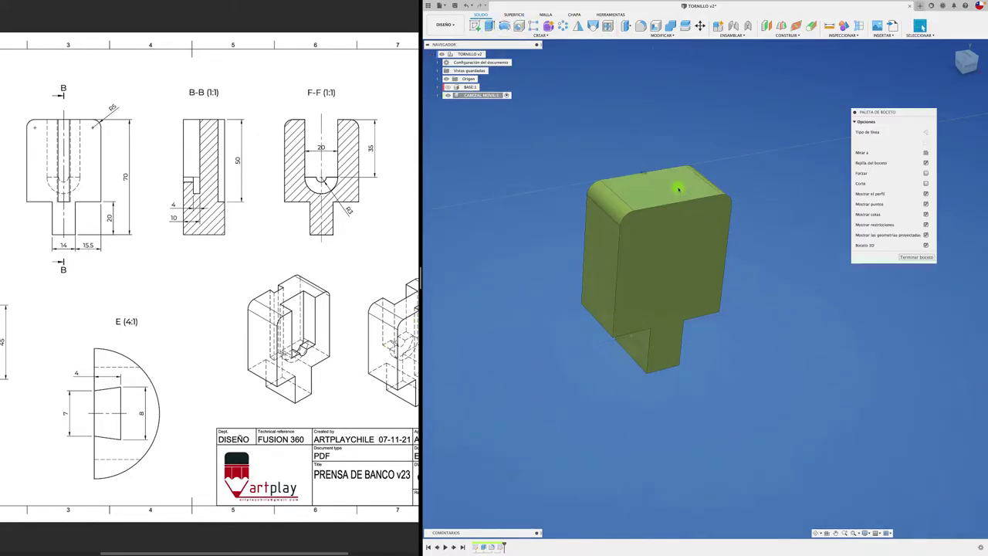
left_click(828, 533)
left_click(664, 184)
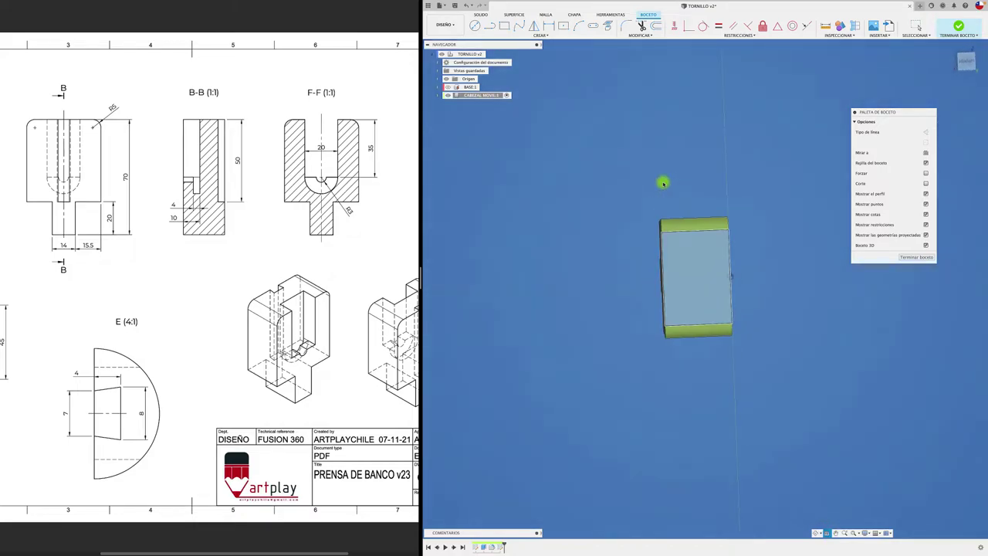
scroll(785, 263, "up", 5)
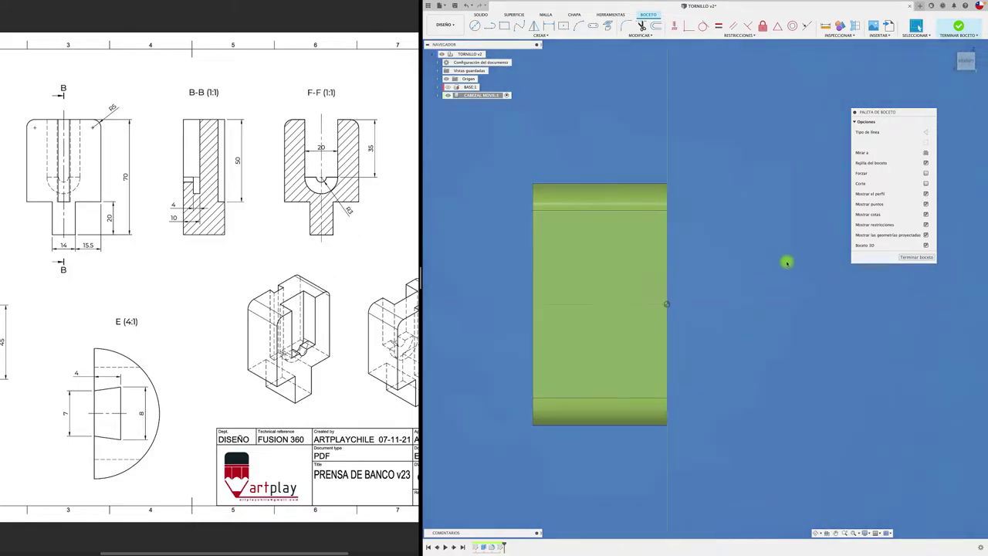
left_click(489, 25)
left_click(667, 304)
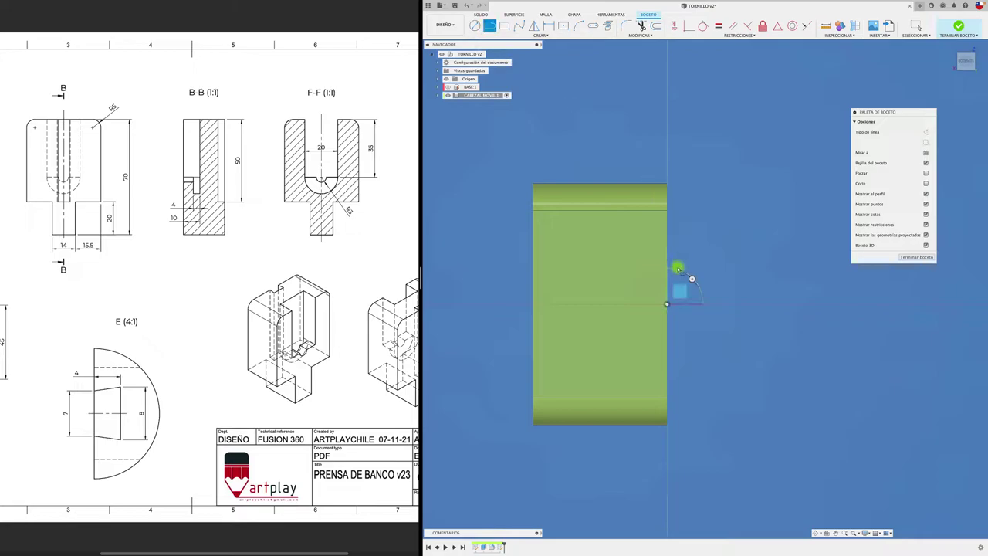
left_click(456, 304)
key("Escape")
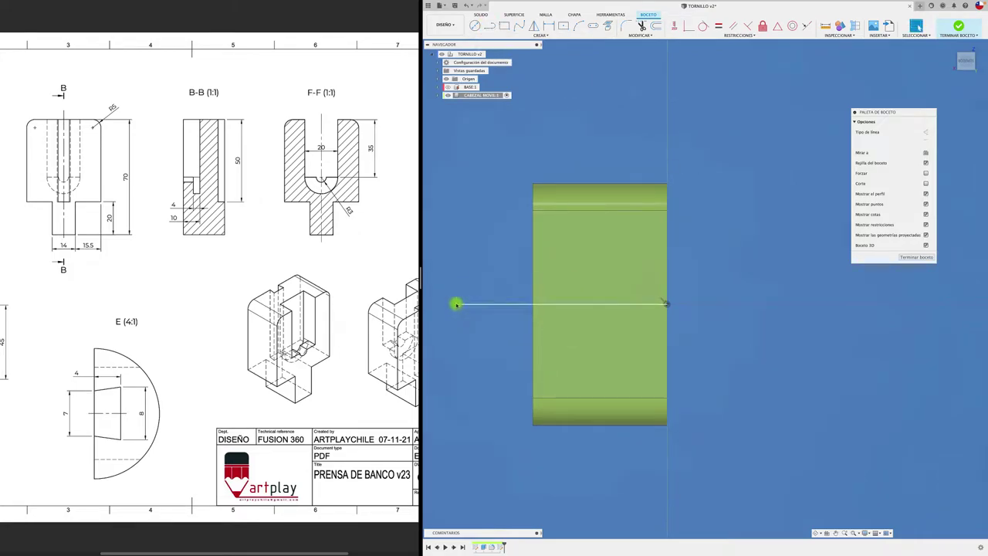
left_click(496, 304)
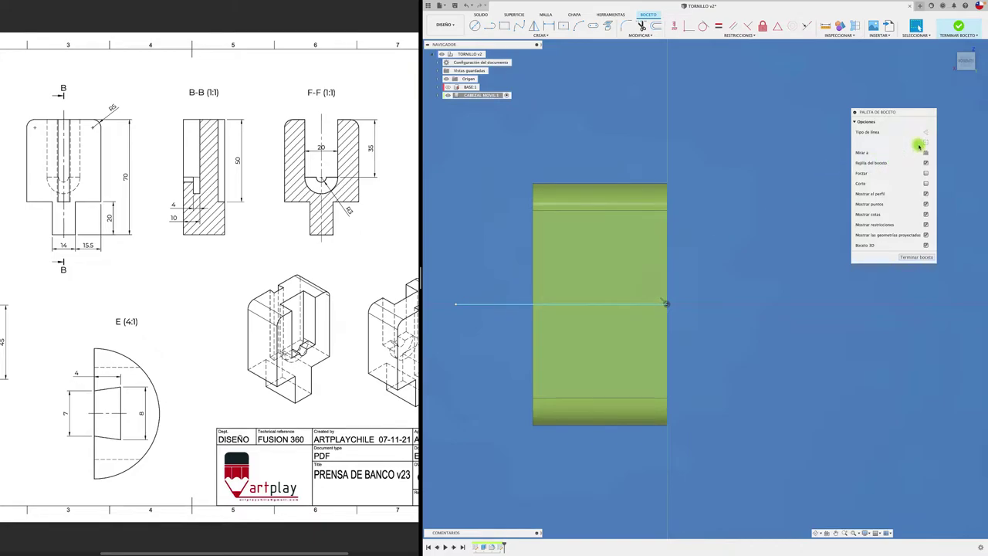
Draw a vertical line up from the centre line and dimension it
left_click(489, 26)
scroll(649, 267, "up", 1)
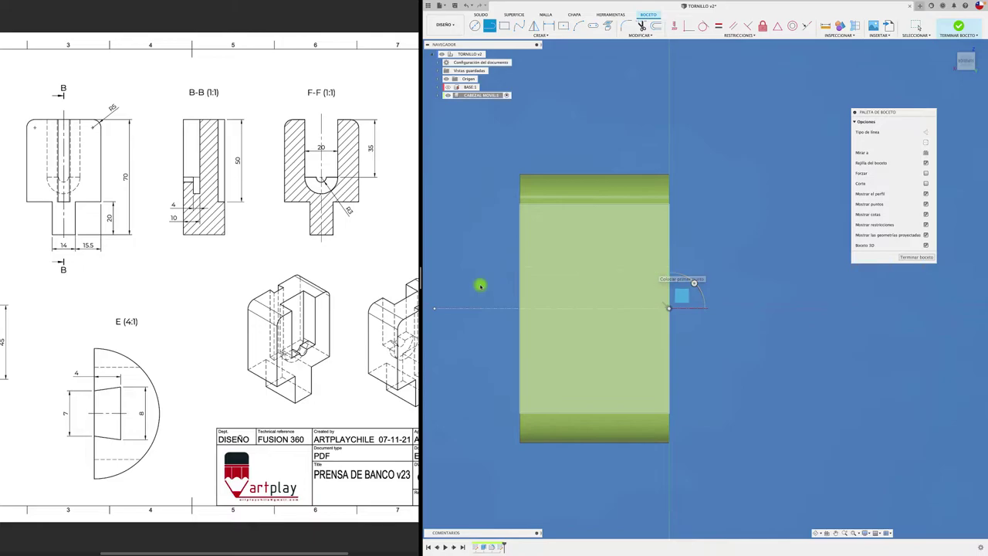
left_click(623, 309)
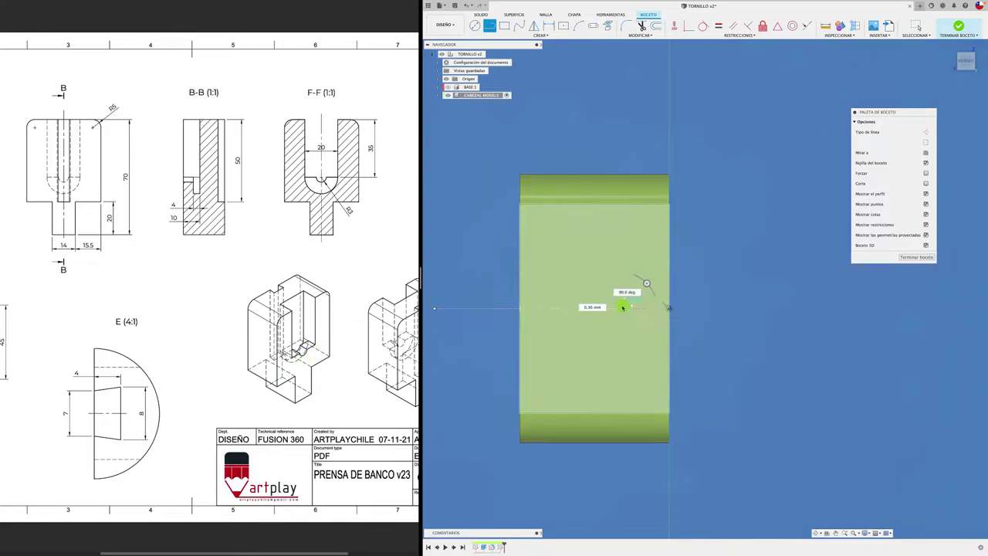
left_click(623, 253)
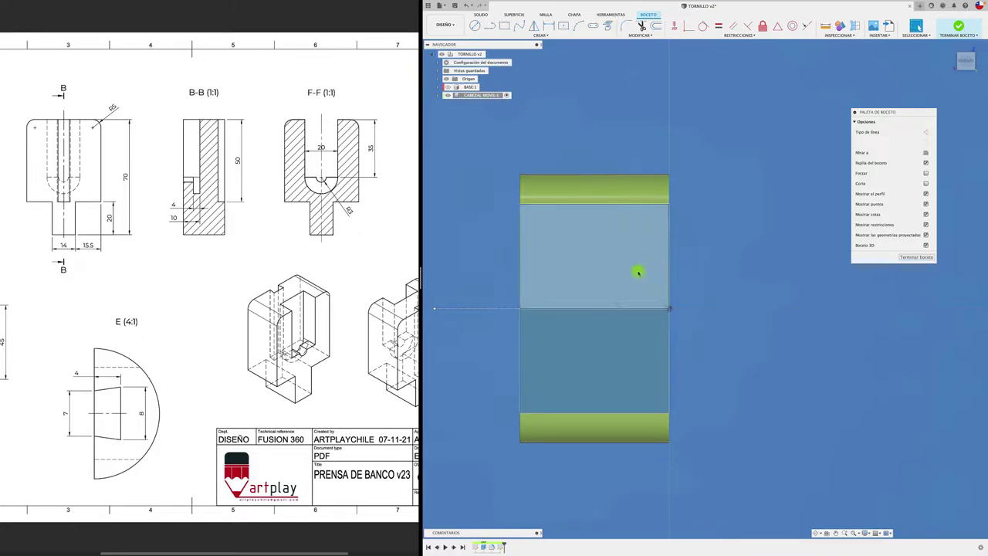
key("d")
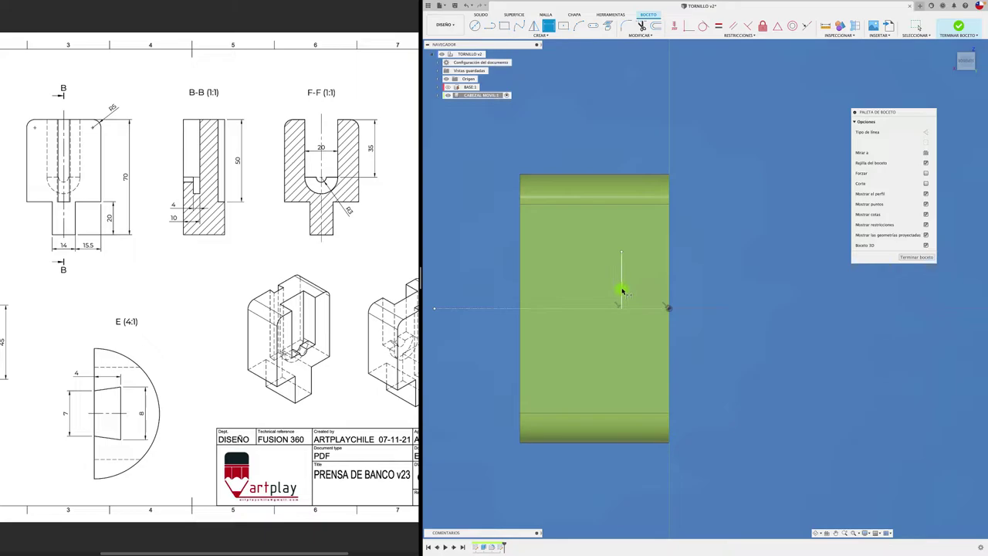
left_click(622, 292)
left_click(475, 278)
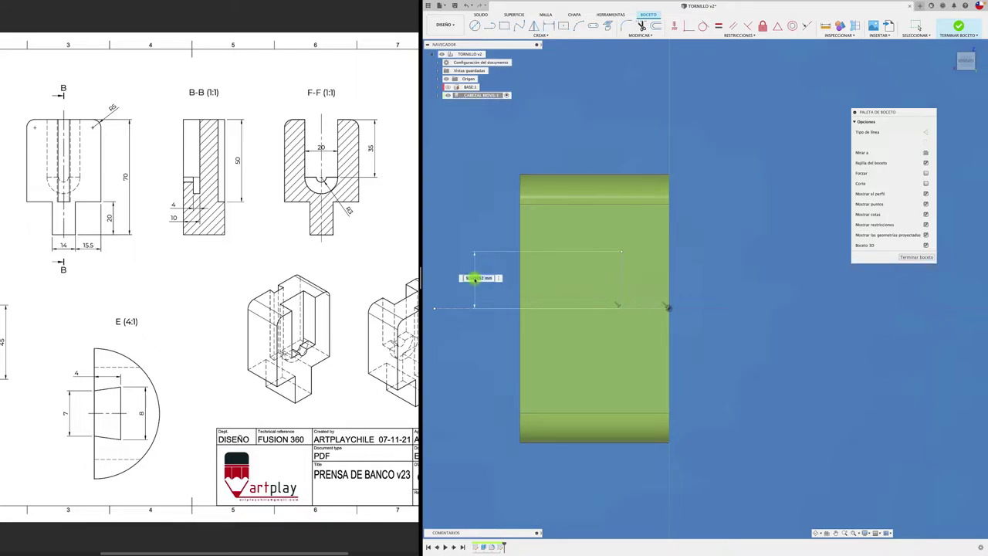
key("Return")
scroll(768, 290, "up", 2)
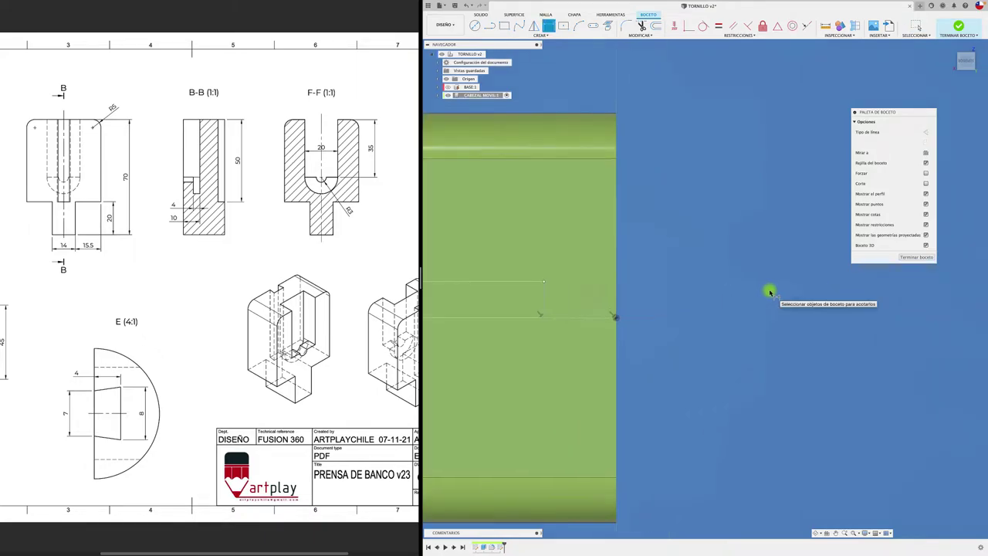
Dimension the body edge above the centre line to 3.50 mm
left_click(490, 25)
left_click(615, 317)
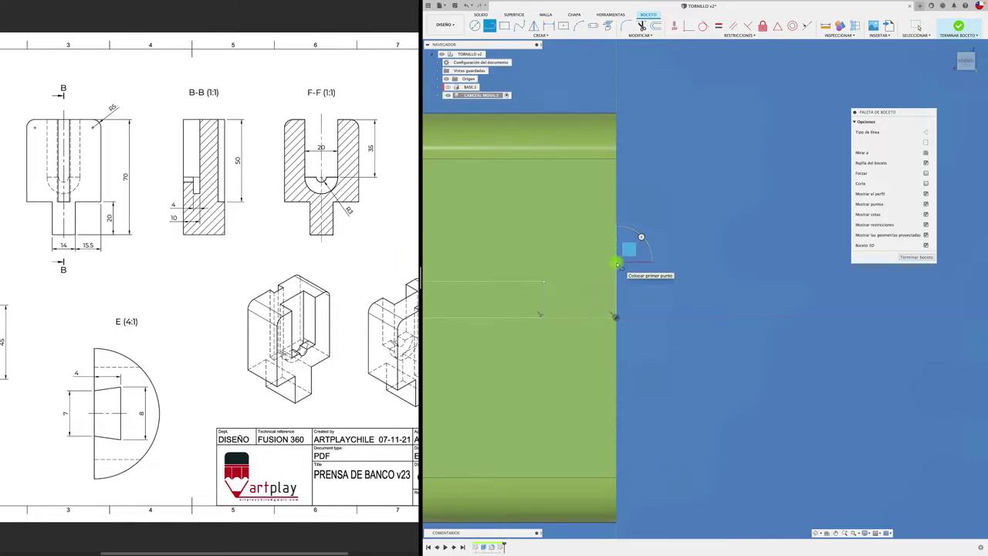
key("Escape")
key("d")
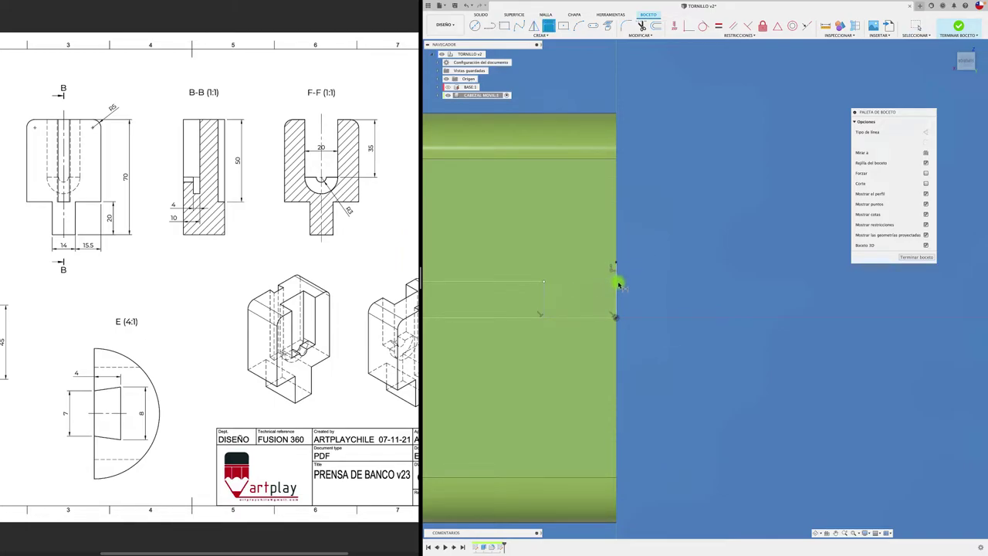
left_click(618, 285)
left_click(650, 291)
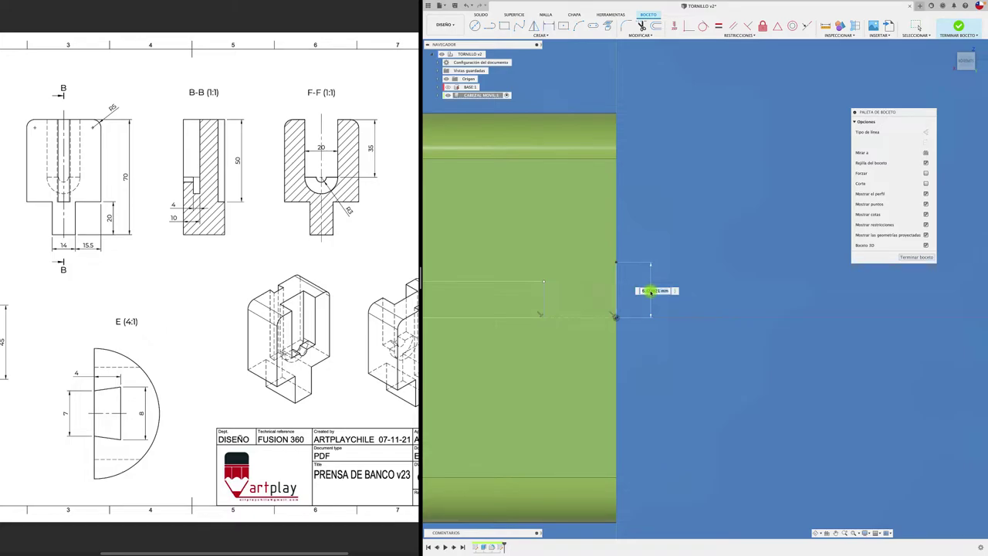
key("Return")
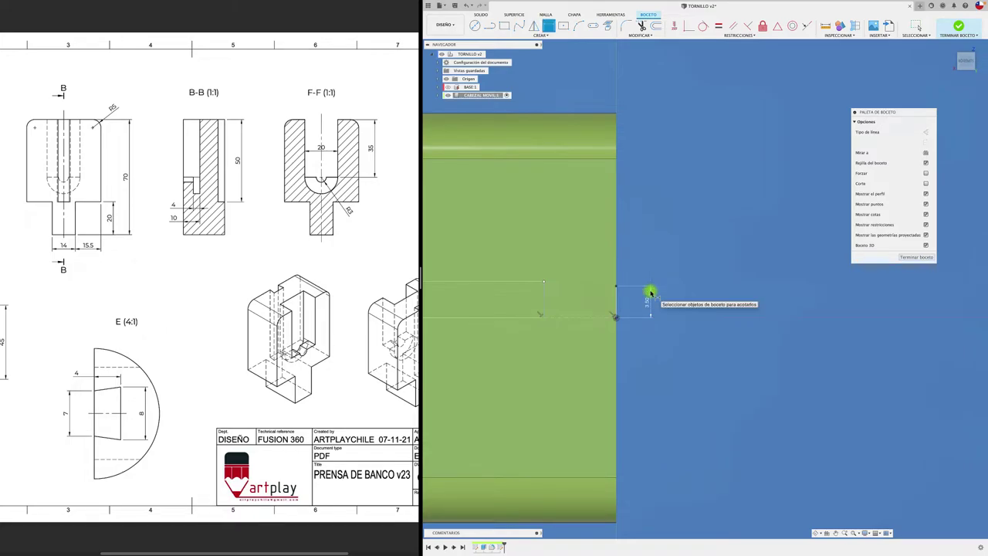
Draw a line along the edge and a 4 mm wide rectangle for the slot
key("l")
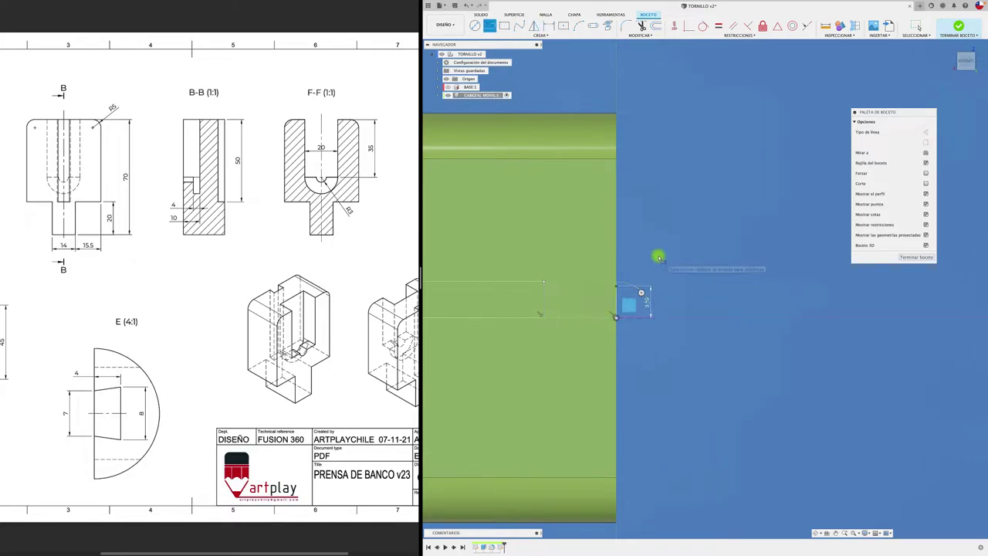
left_click(619, 288)
key("Escape")
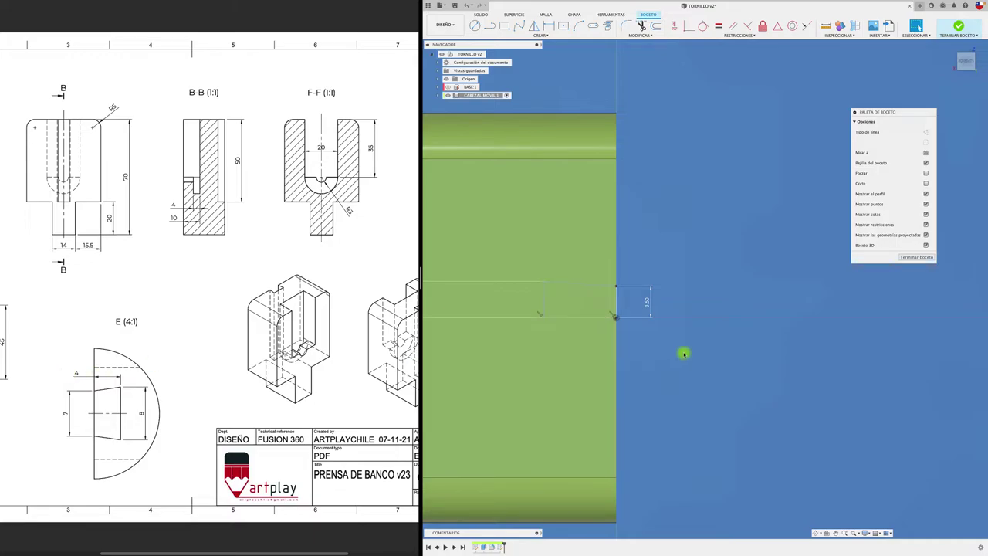
key("d")
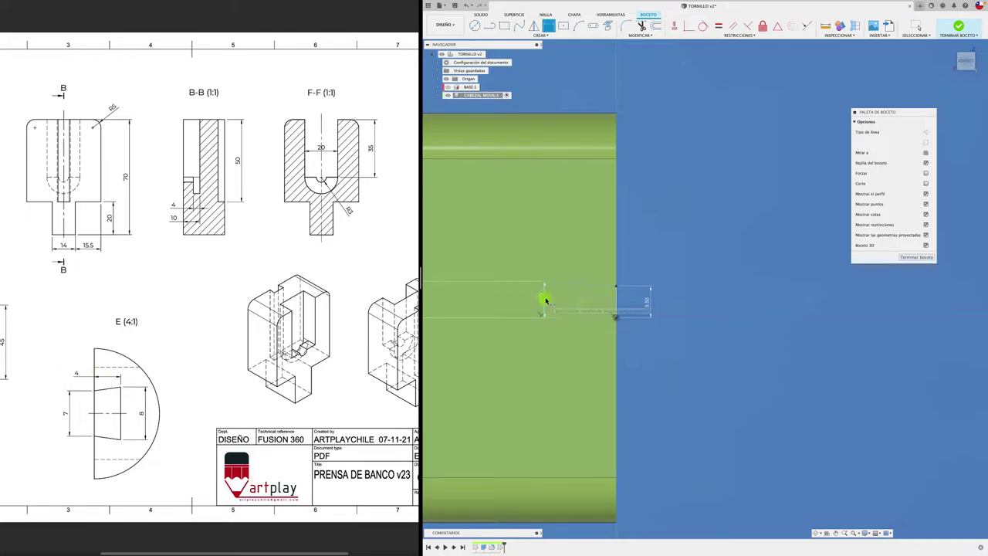
left_click(545, 300)
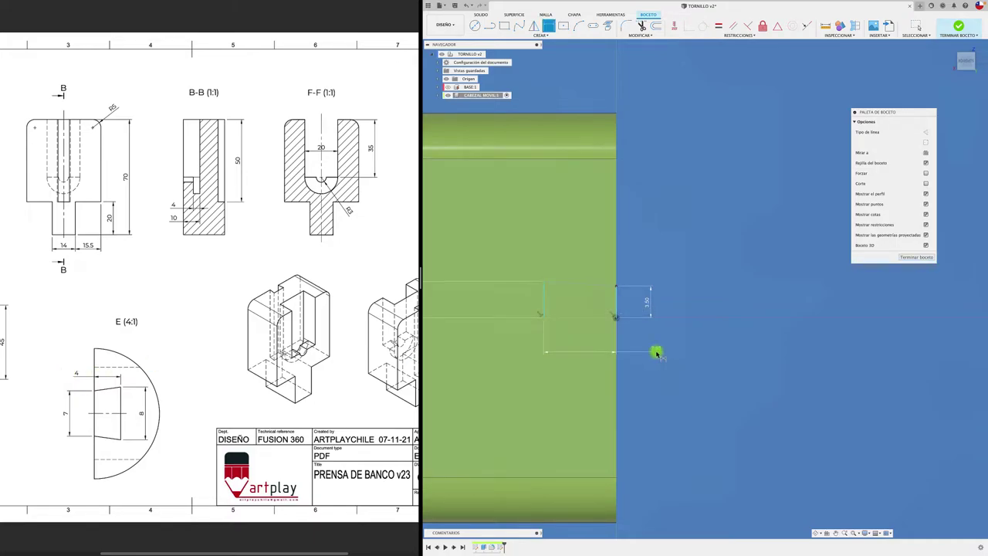
left_click(656, 353)
type("4")
key("Return")
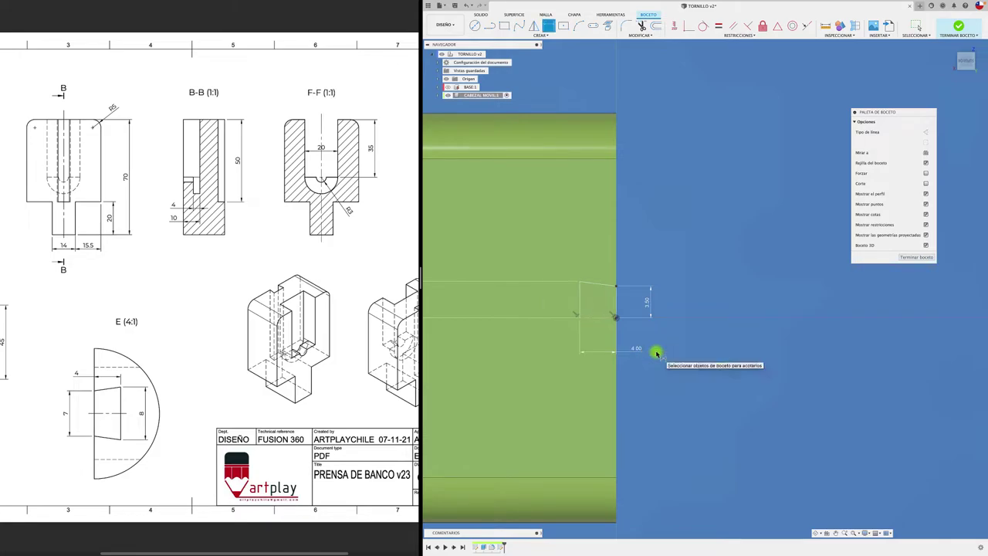
left_click(533, 29)
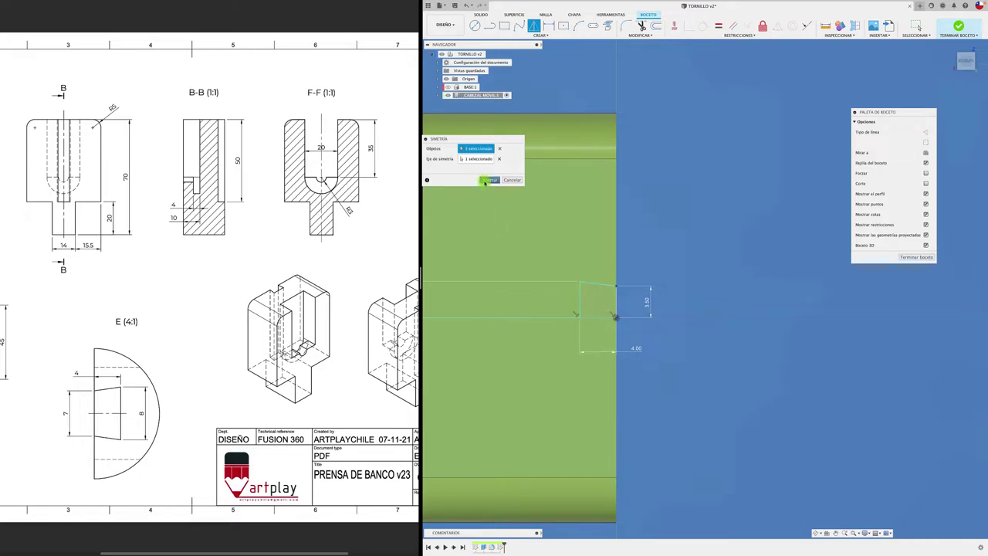
Apply the mirror, then cut both slot profiles 50 mm down into the CABEZAL MOVIL block
left_click(485, 181)
middle_click_drag(701, 308, 703, 309, "shift")
key("e")
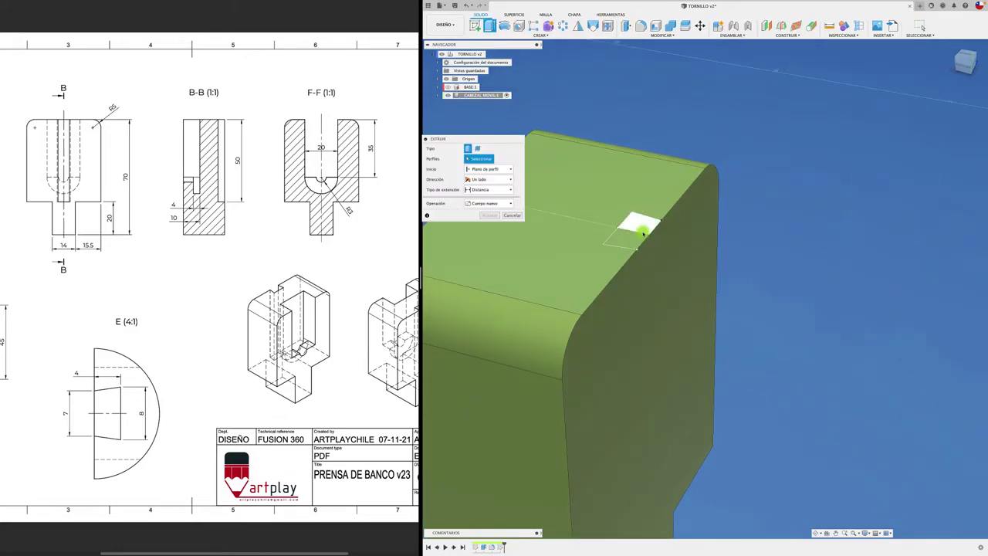
left_click(638, 222)
left_click(627, 232)
left_click_drag(627, 231, 630, 382)
type("-30")
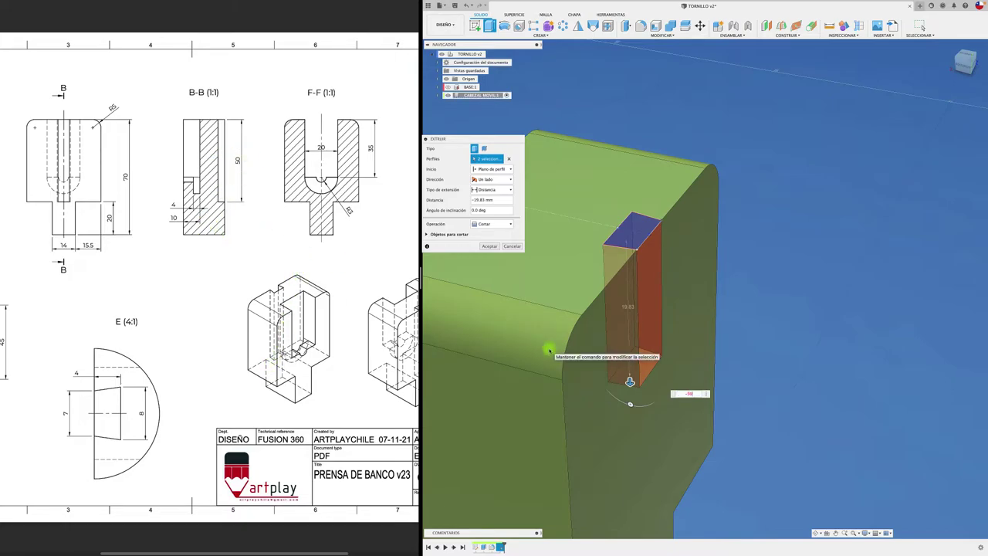
key("Return")
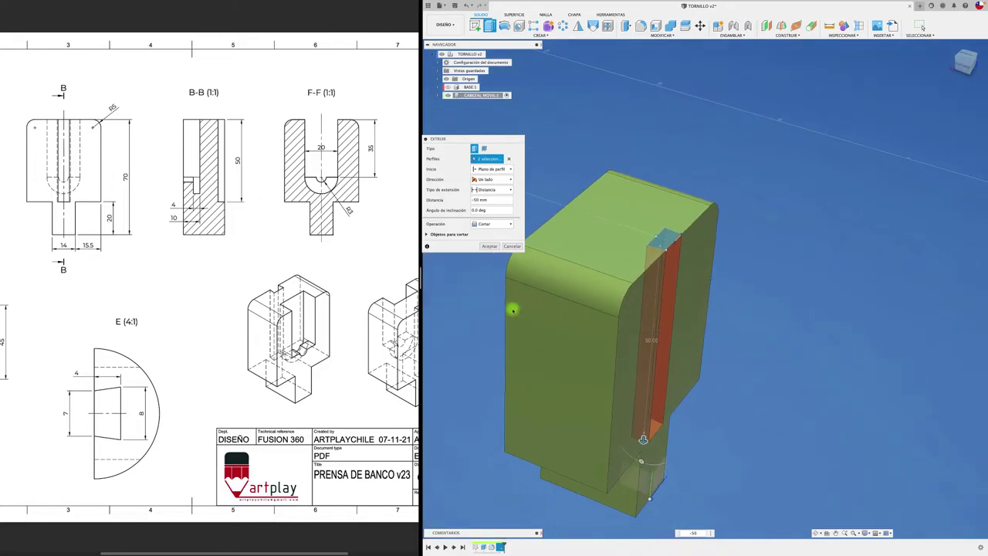
left_click(489, 247)
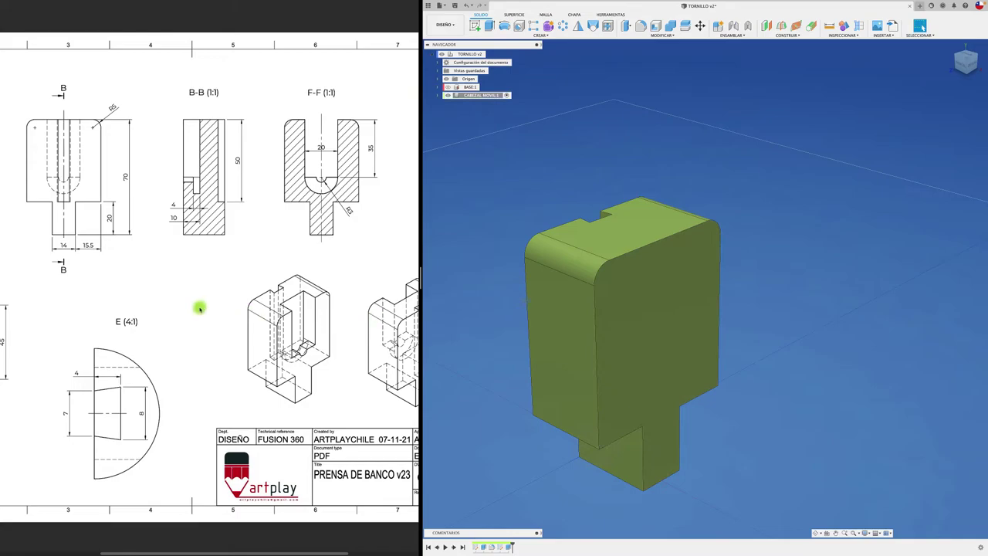
scroll(199, 308, "right", 3)
scroll(199, 308, "right", 2)
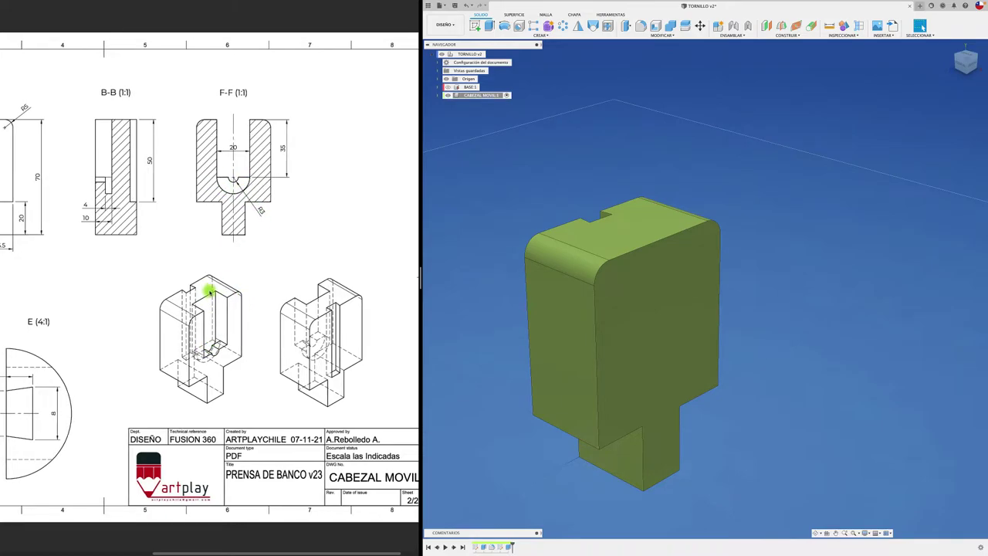
scroll(208, 291, "left", 3)
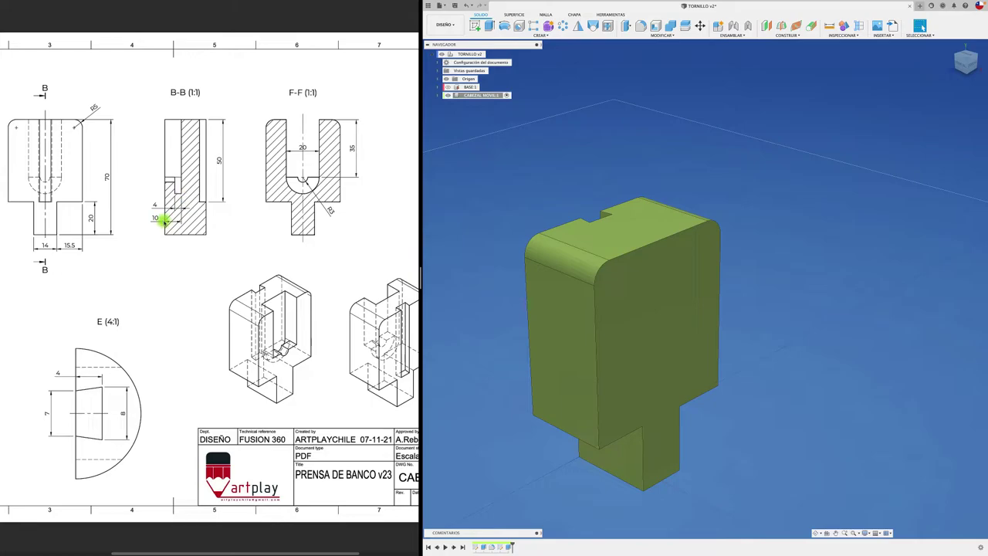
left_click(602, 290)
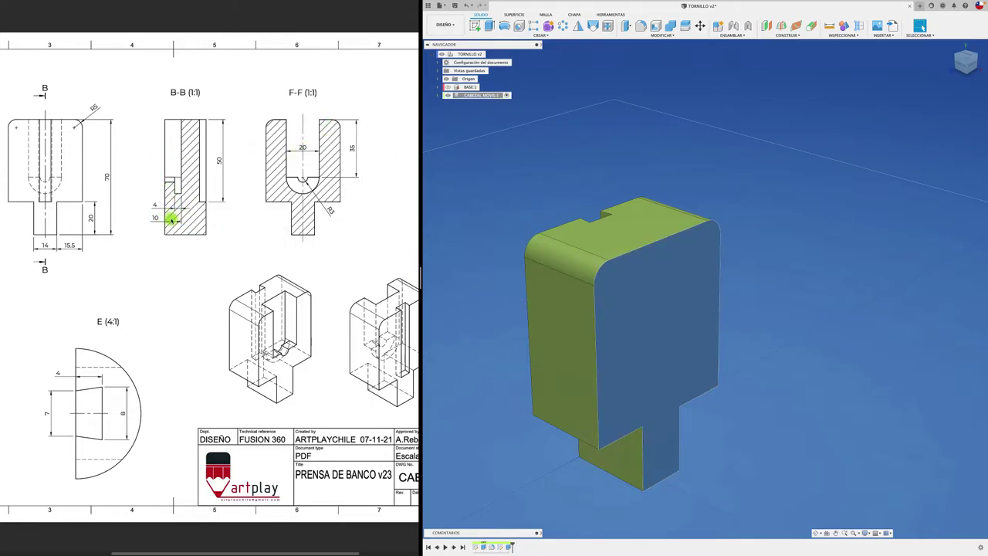
left_click(544, 143)
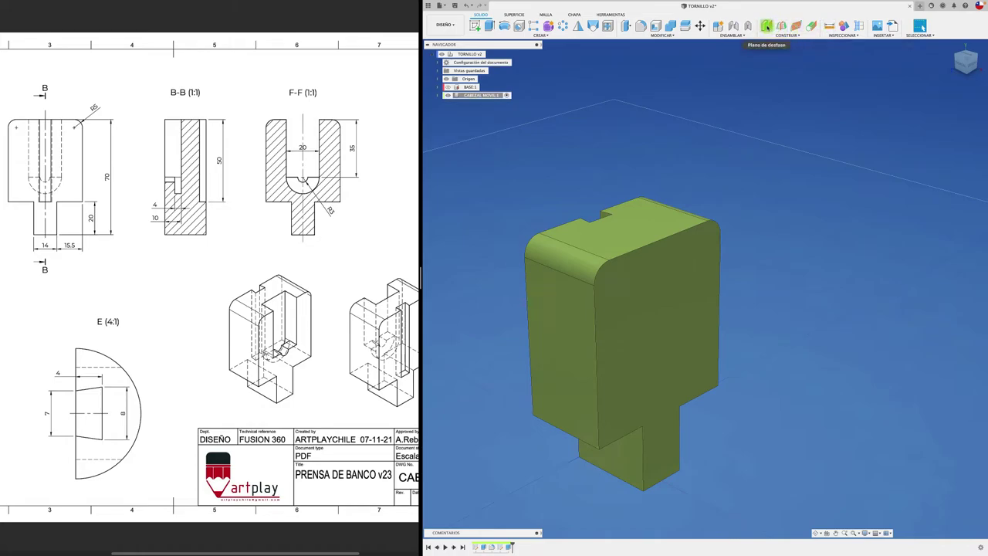
Create a construction plane offset -10 mm from the head's front face
left_click(766, 28)
left_click(694, 264)
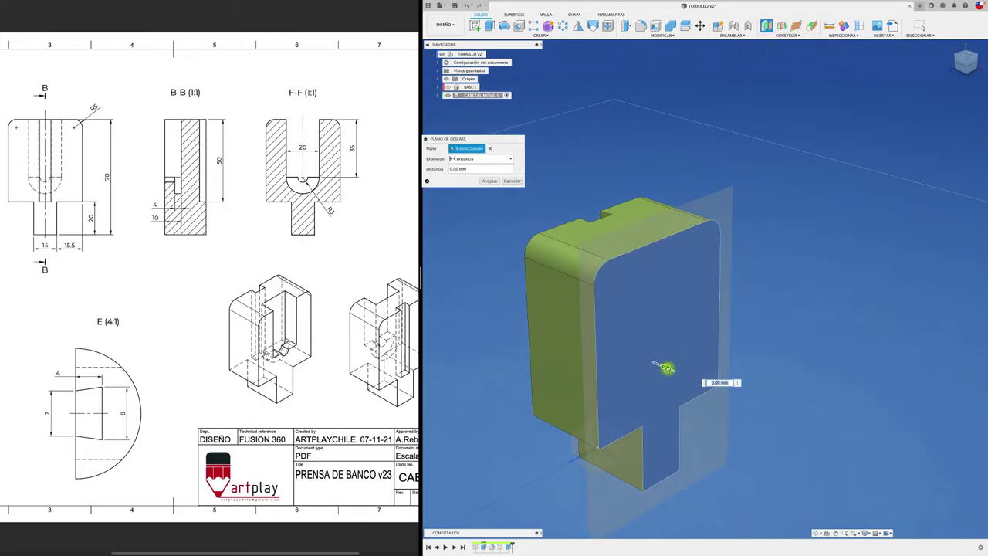
left_click_drag(665, 368, 633, 353)
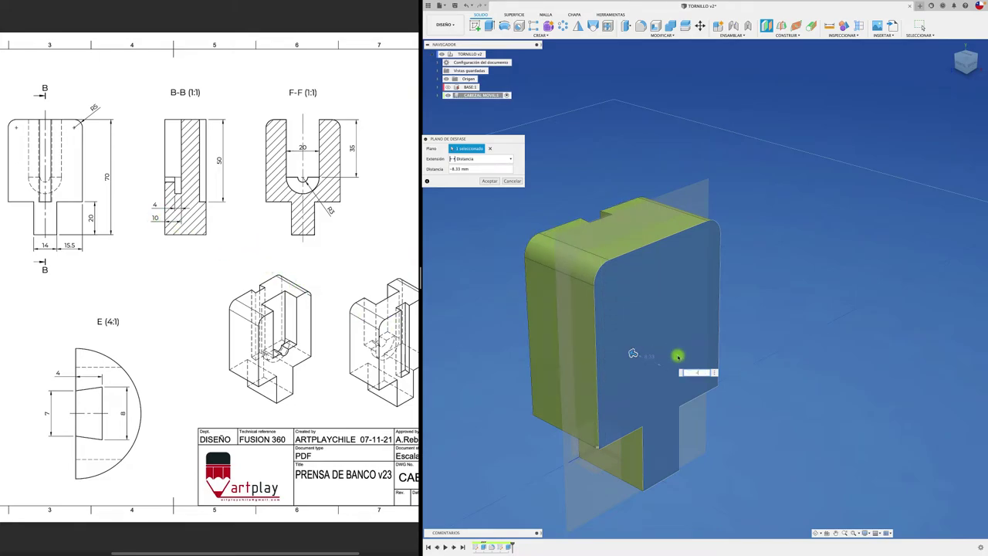
type("-10")
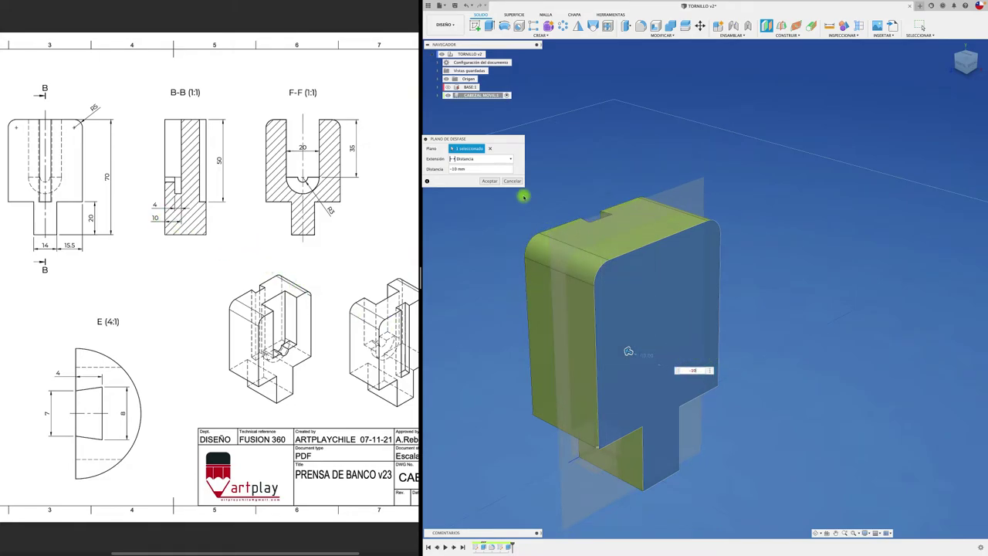
left_click(490, 181)
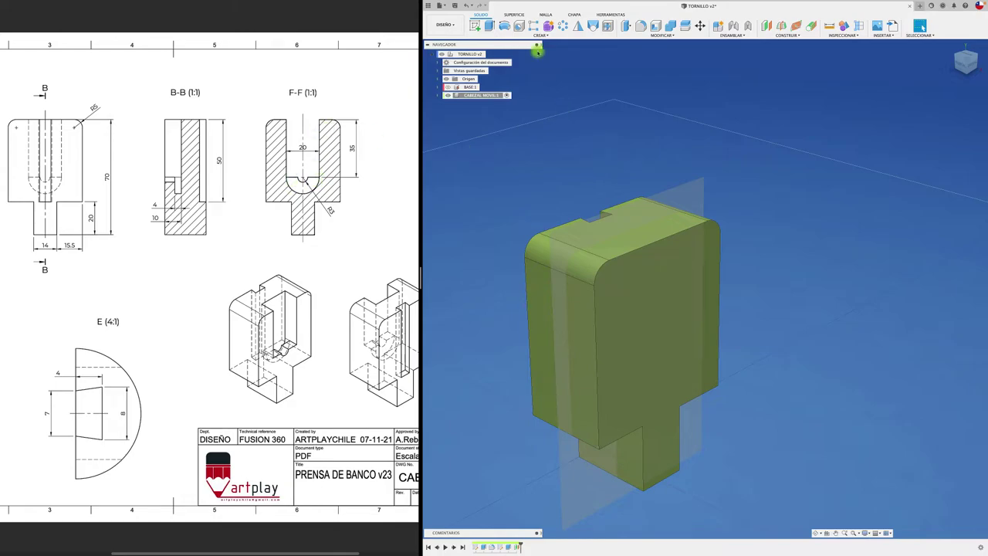
left_click(475, 25)
Start a sketch on the -10 mm offset plane with Slice on, viewed face-on
left_click(694, 193)
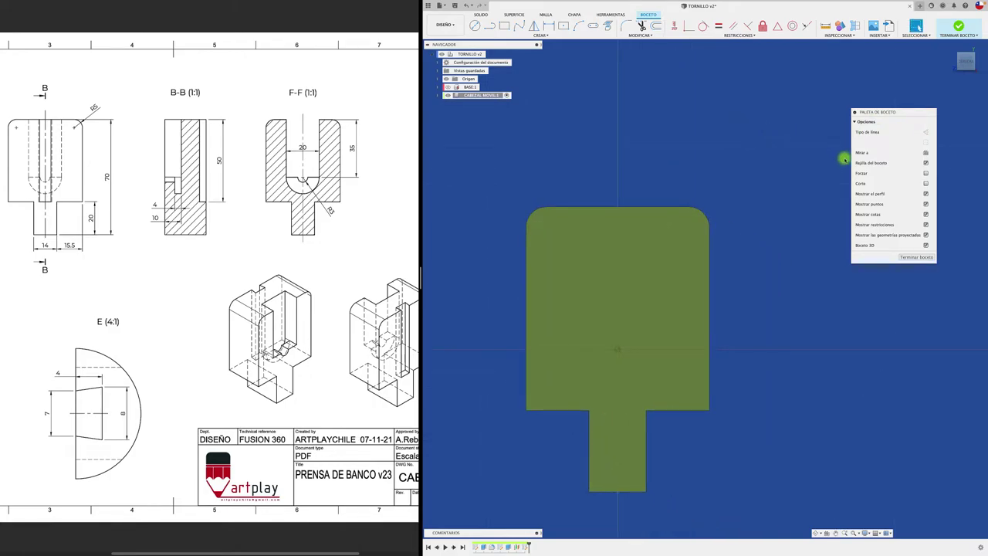
left_click(926, 184)
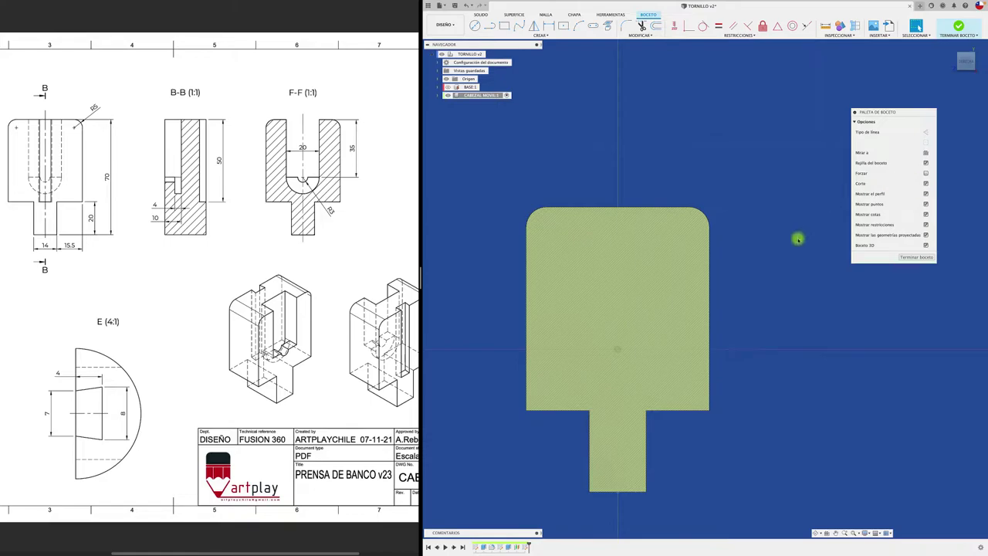
middle_click_drag(742, 338, 743, 338, "shift")
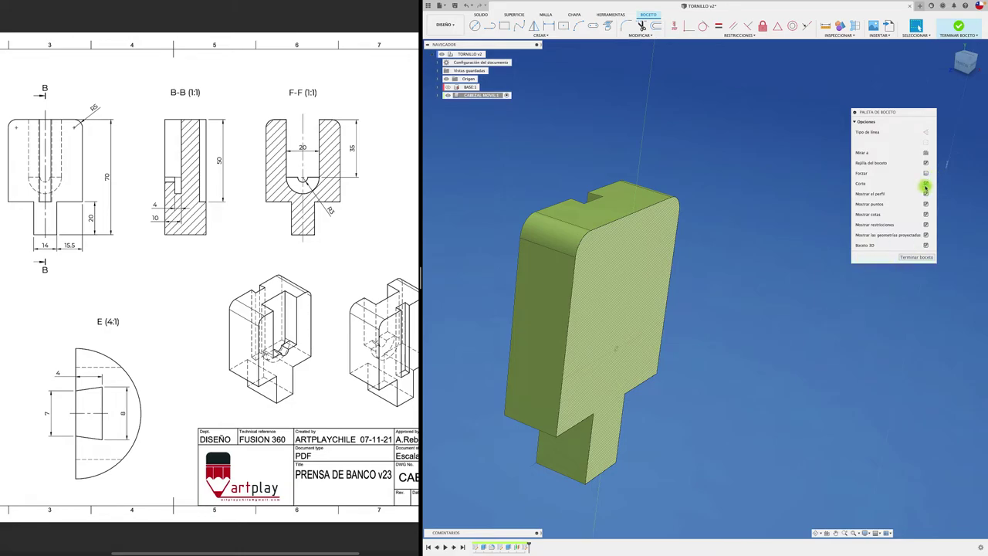
left_click(925, 184)
left_click(926, 184)
left_click(925, 185)
left_click(925, 185)
left_click(925, 185)
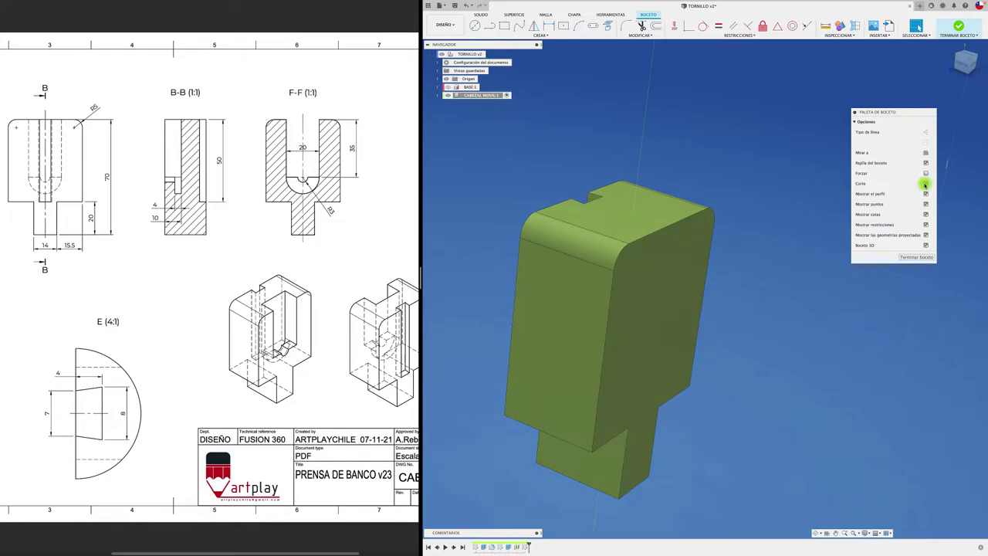
left_click(926, 184)
mouse_move(965, 64)
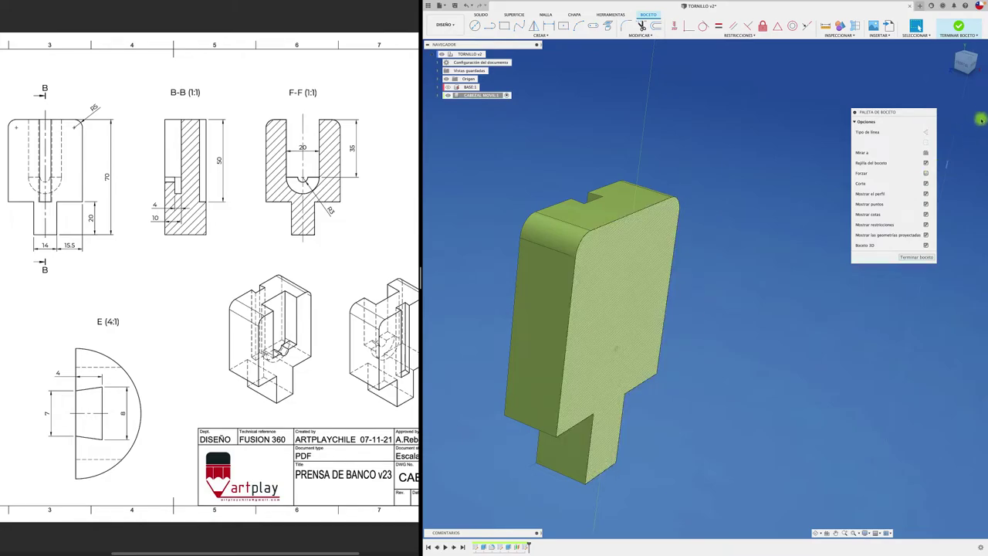
left_click(975, 69)
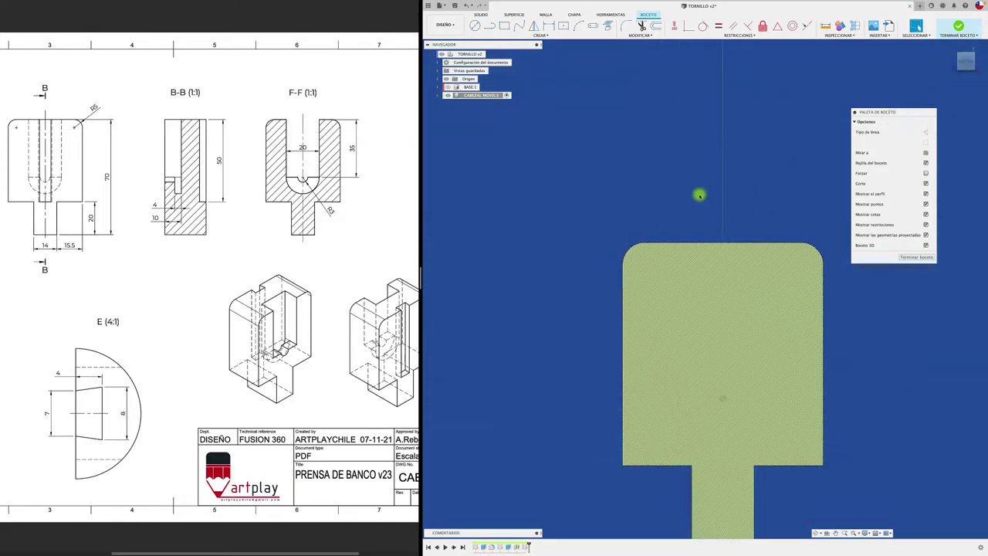
Draw a vertical line down from the top edge midpoint and dimension it 35 mm
left_click(490, 26)
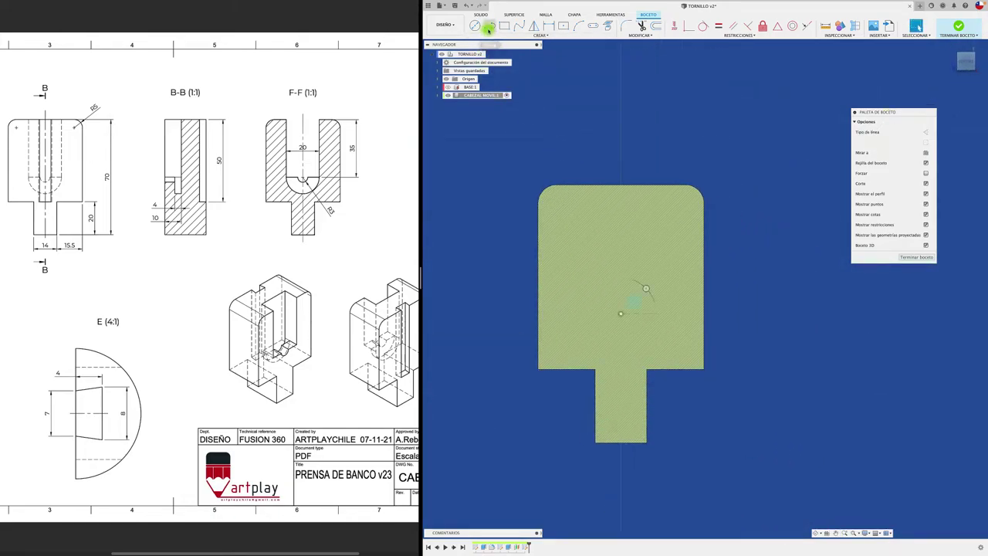
left_click(645, 288)
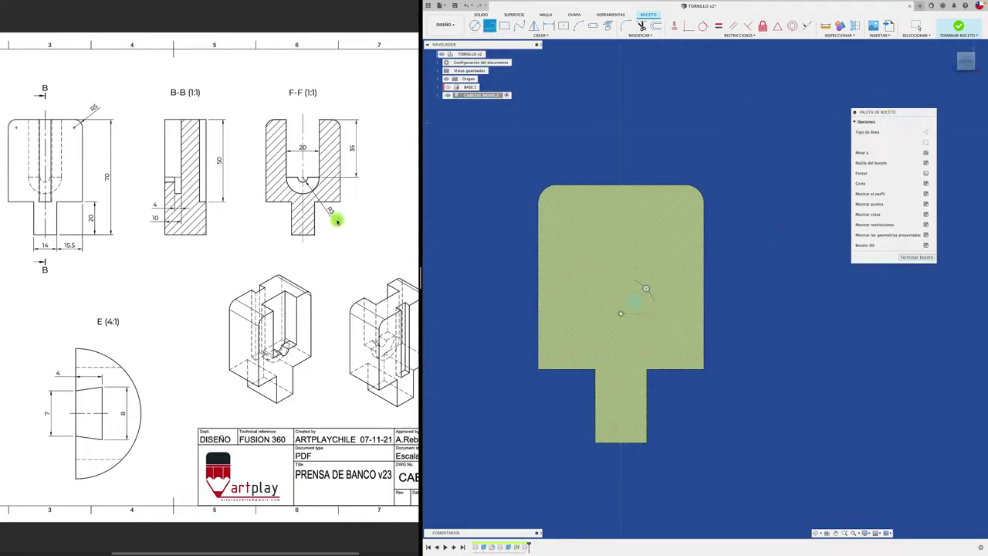
left_click(621, 185)
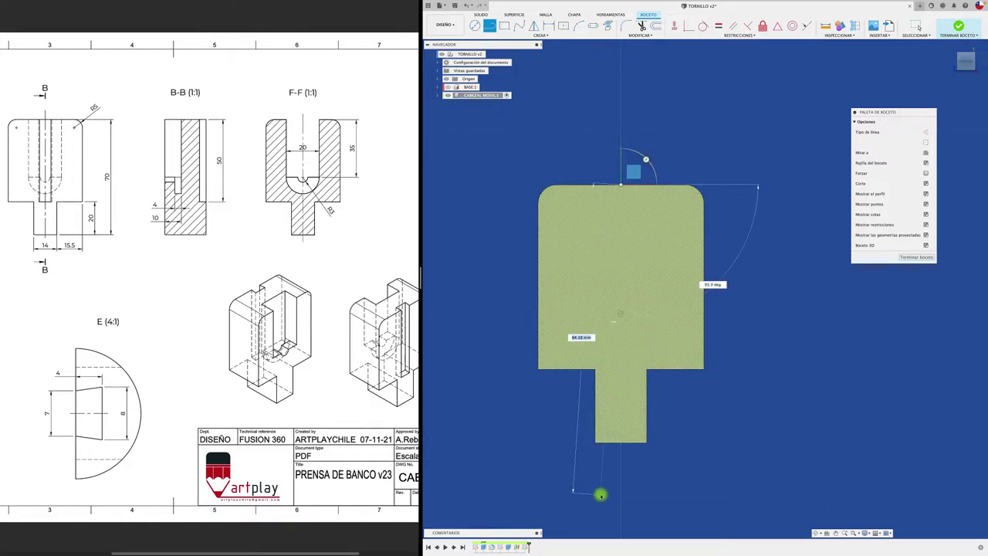
left_click(620, 480)
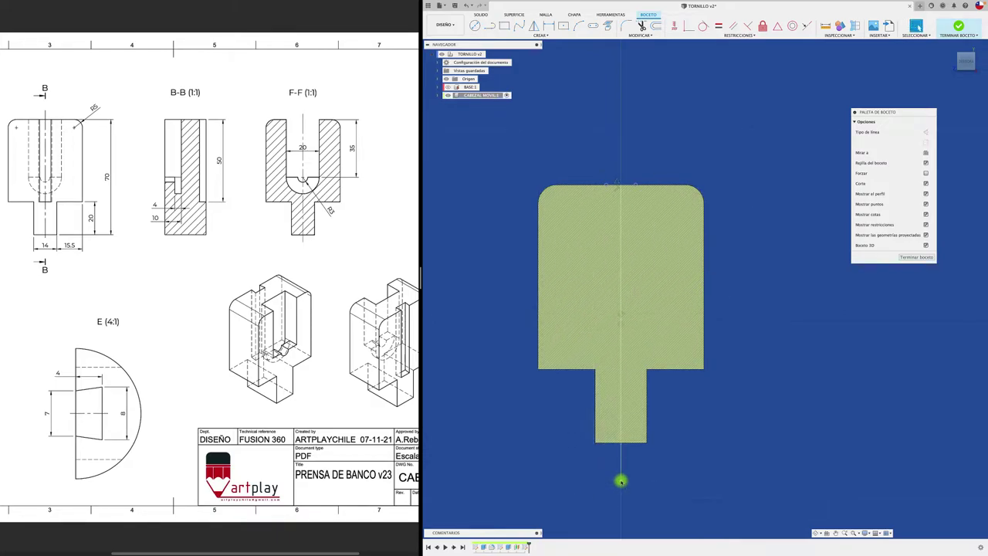
key("d")
left_click(621, 463)
left_click(775, 374)
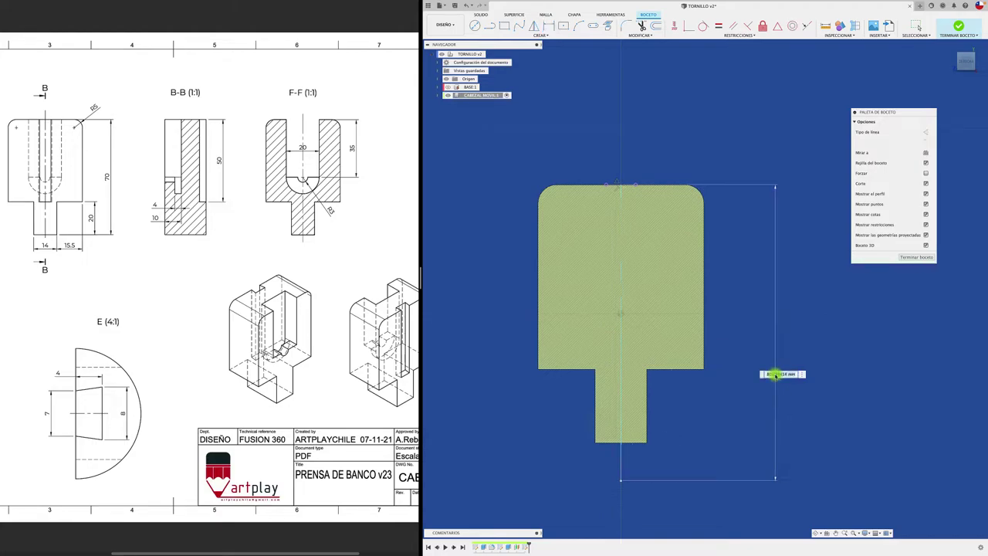
type("35")
key("Return")
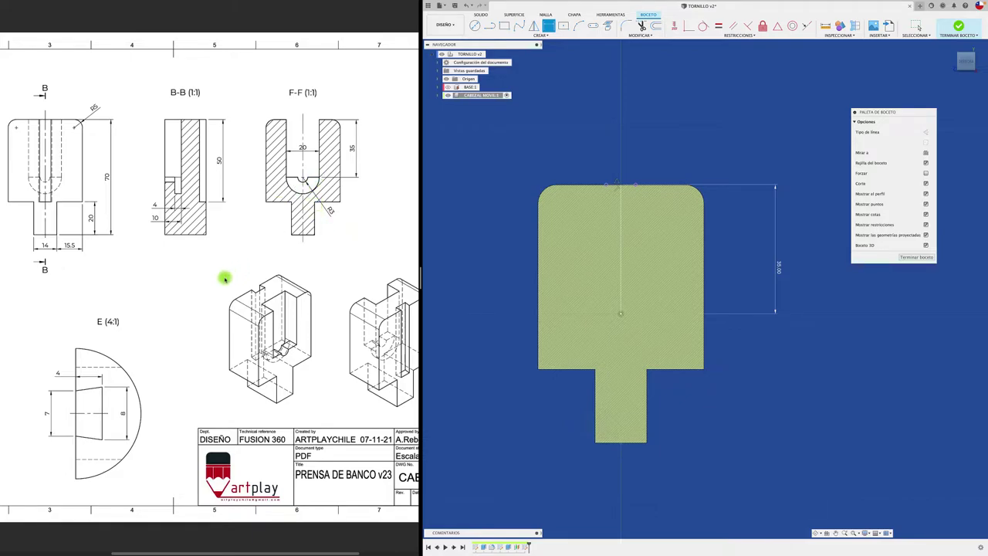
scroll(225, 277, "left", 5)
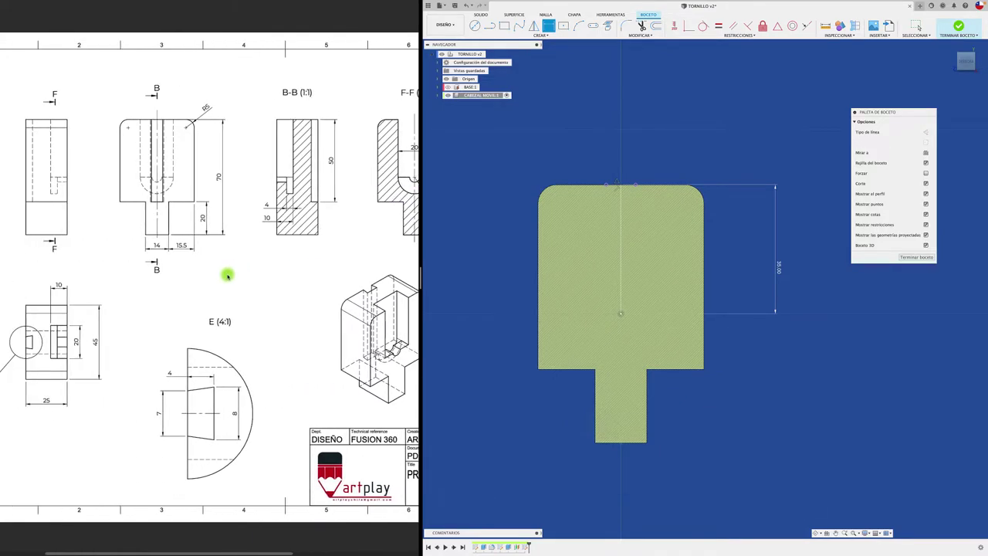
scroll(227, 274, "right", 5)
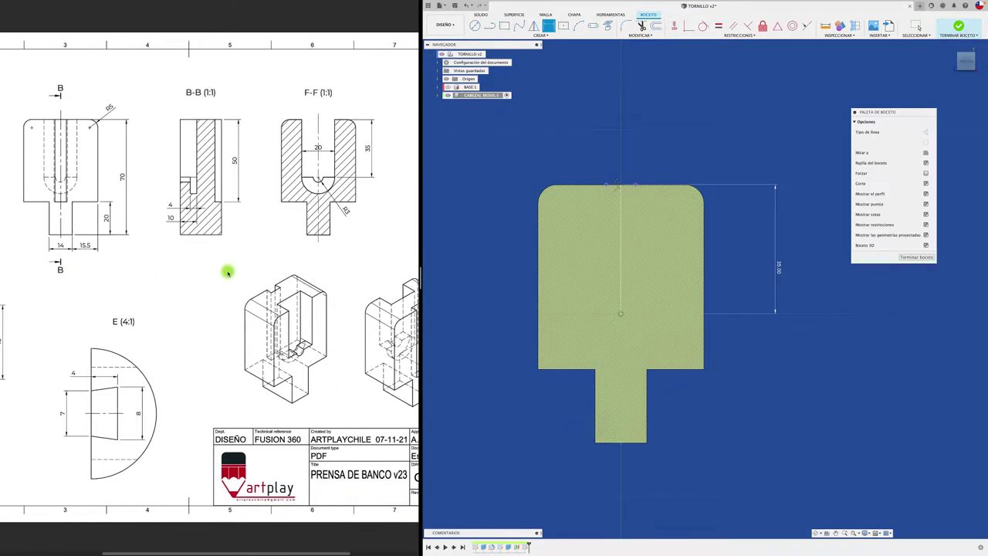
scroll(229, 270, "right", 3)
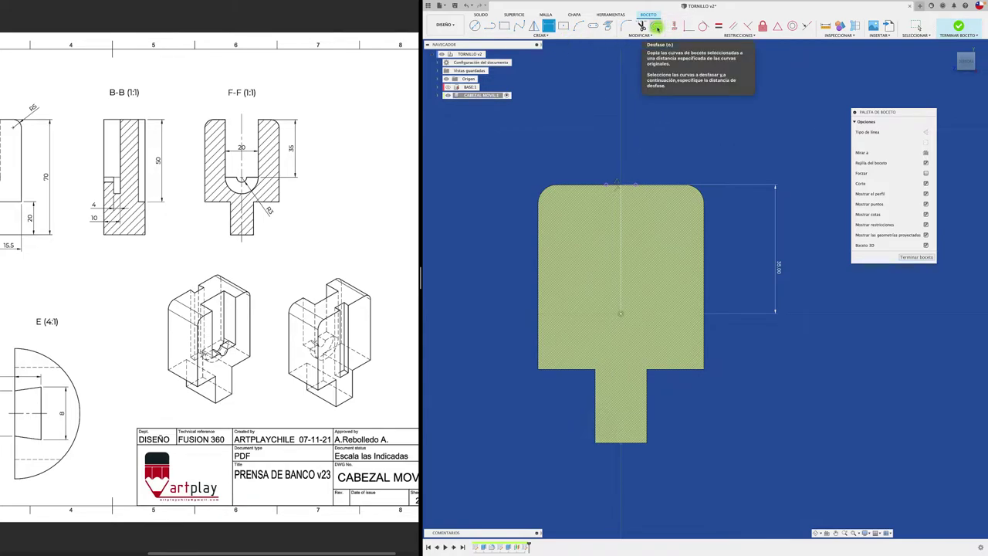
Offset the 35 mm line 10 mm to the left and 10 mm to the right
left_click(657, 28)
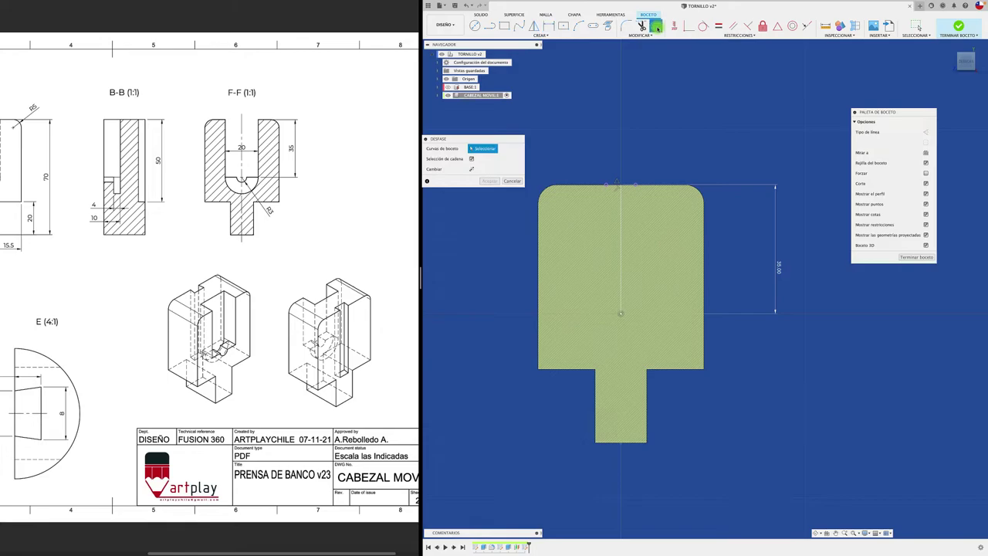
left_click(622, 250)
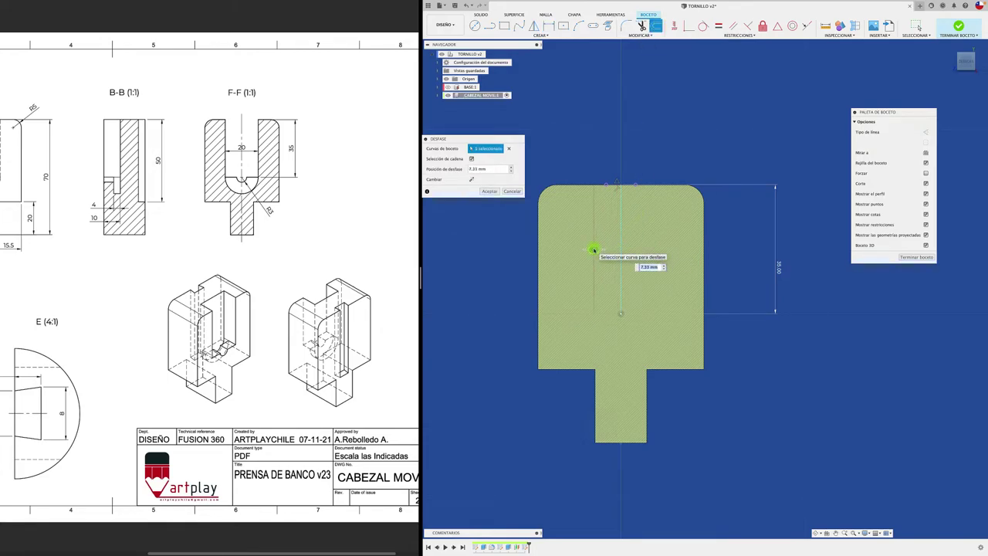
left_click(594, 250)
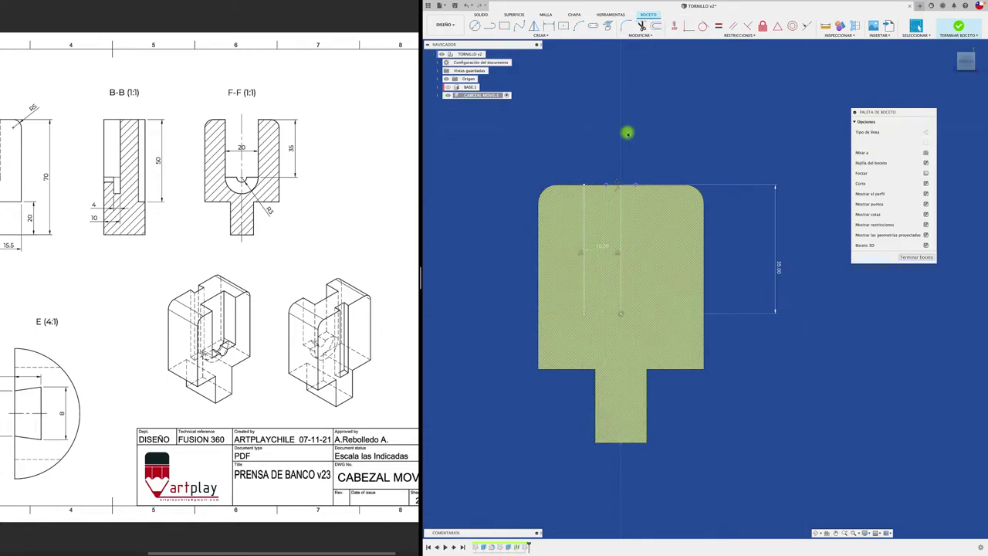
left_click(656, 25)
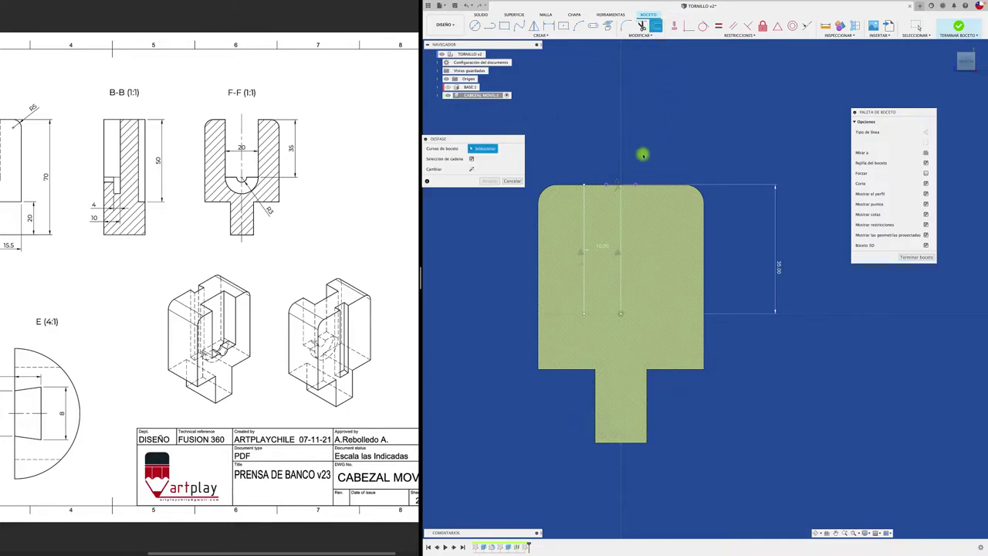
left_click(623, 217)
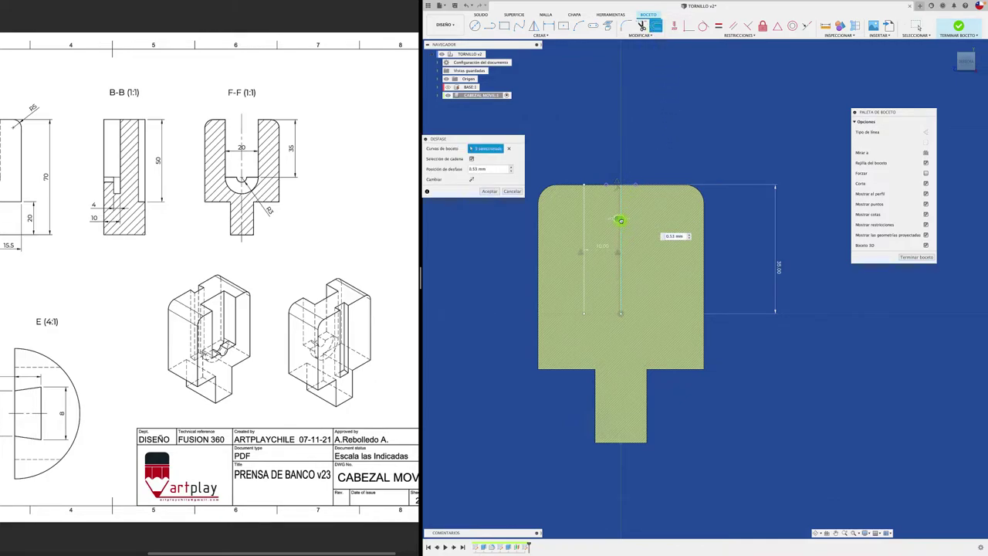
left_click(660, 229)
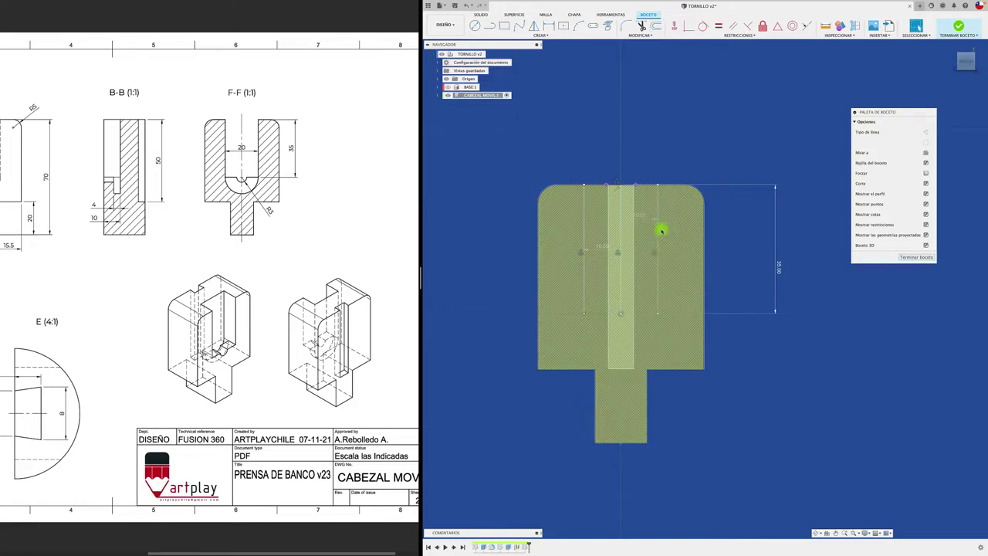
Add a 20 mm circle at the line's lower end, trim its upper arc into a U, and finish
left_click(475, 26)
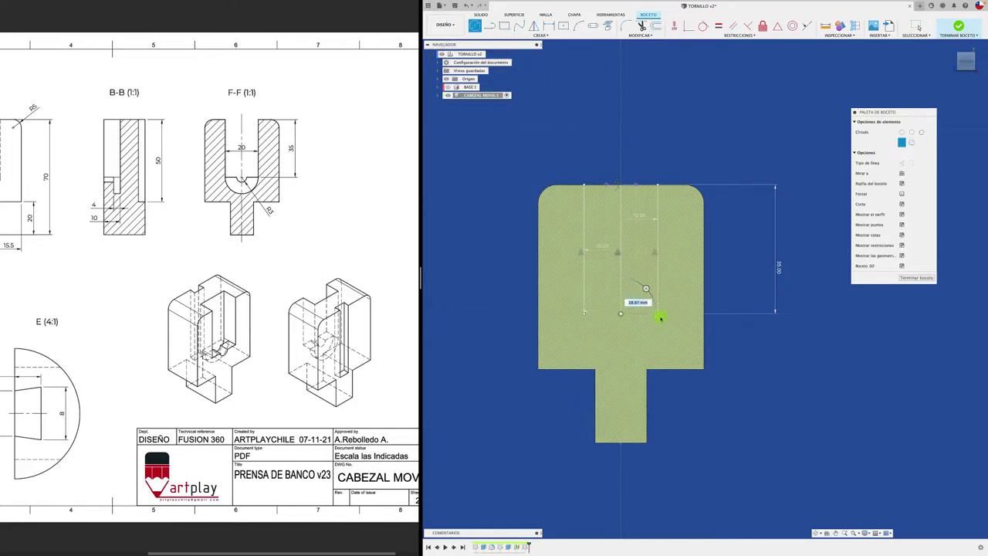
left_click(657, 314)
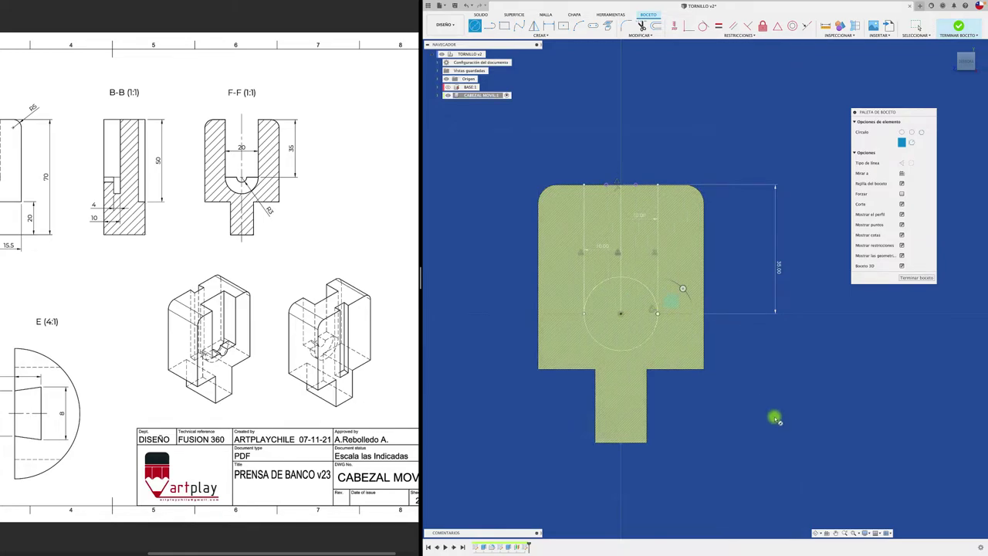
key("t")
left_click(641, 283)
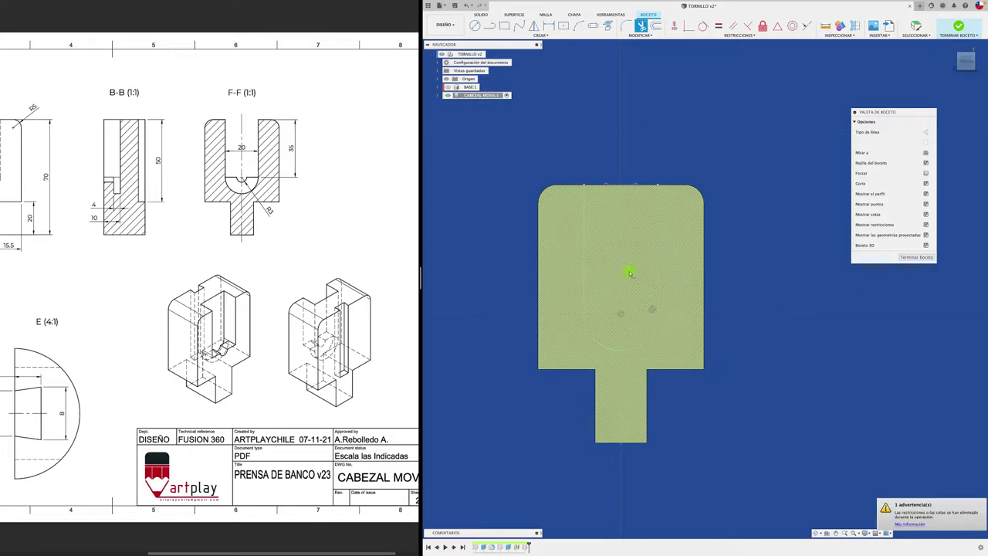
mouse_move(761, 359)
middle_mouse_down("shift")
mouse_move(756, 342)
mouse_move(893, 280)
mouse_move(906, 258)
mouse_move(877, 269)
middle_mouse_up("shift")
left_click(908, 257)
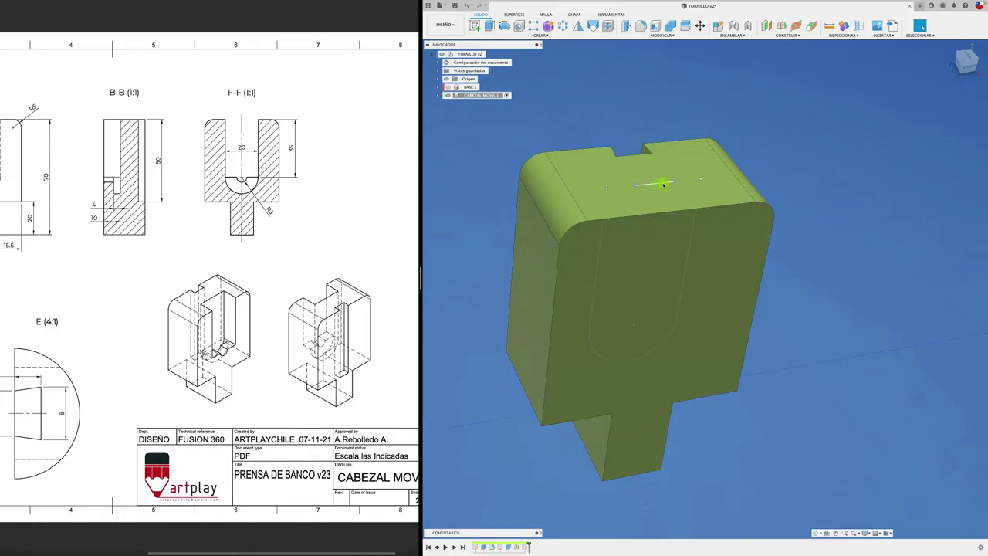
Reopen the slot sketch, add a 20 mm closing line on the top face, finish it, and start Extrude
right_click(518, 547)
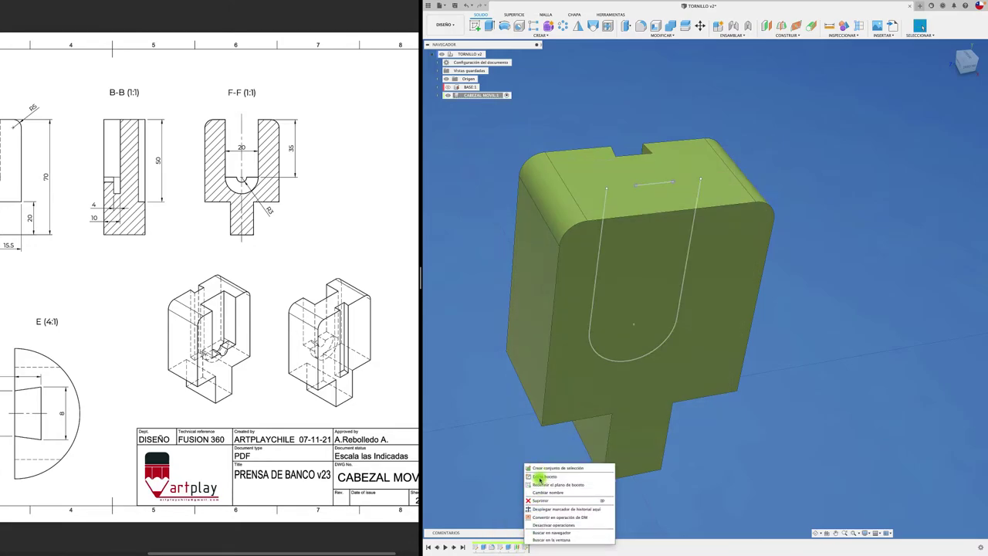
left_click(541, 478)
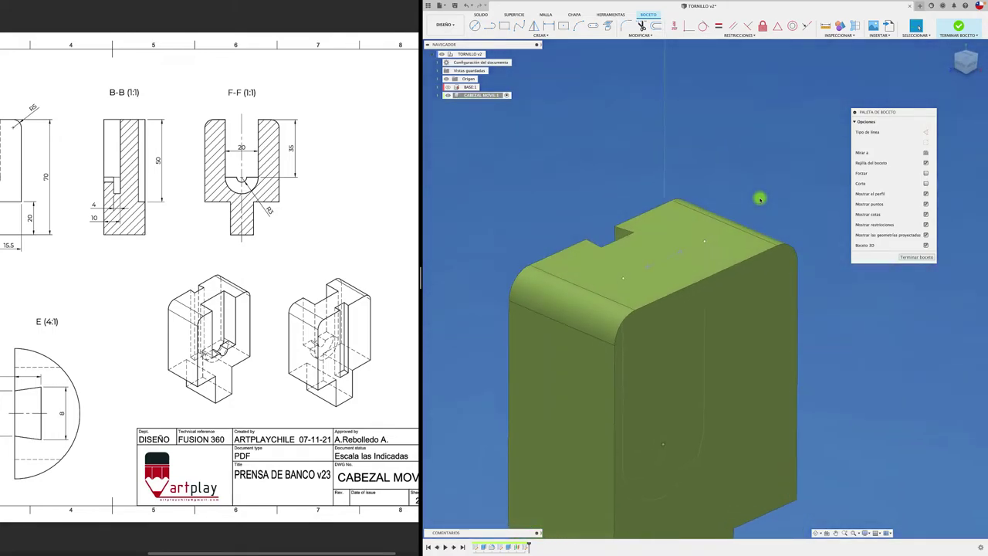
left_click(490, 25)
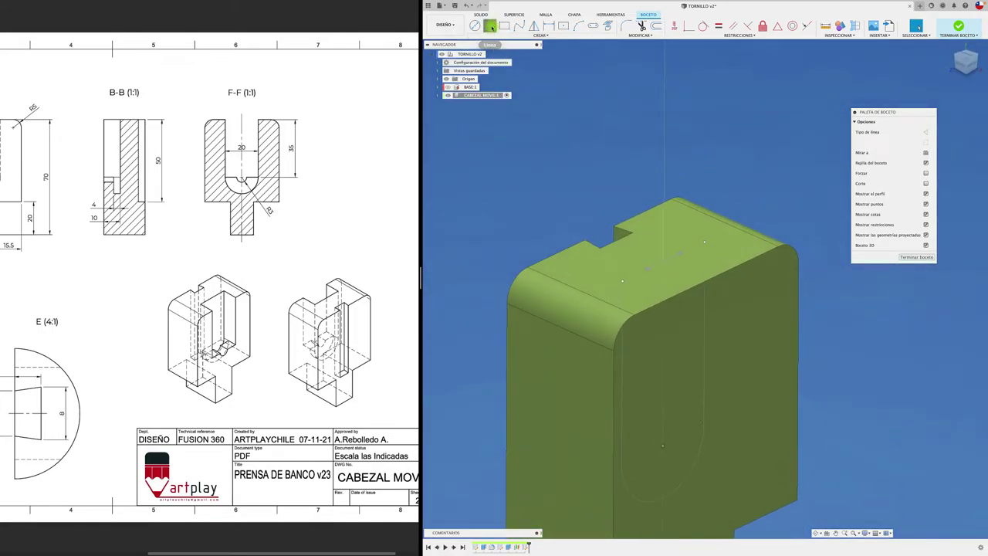
left_click(704, 242)
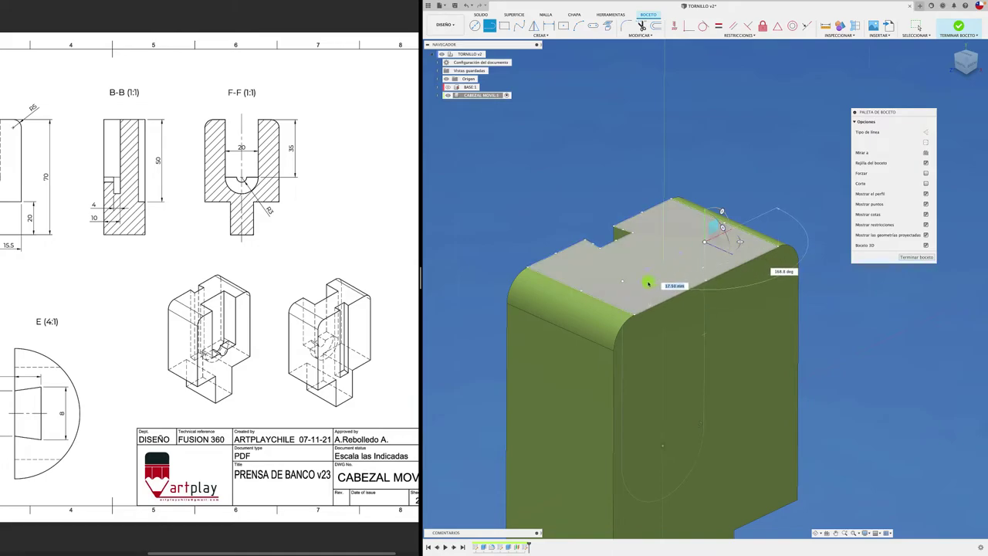
left_click(623, 284)
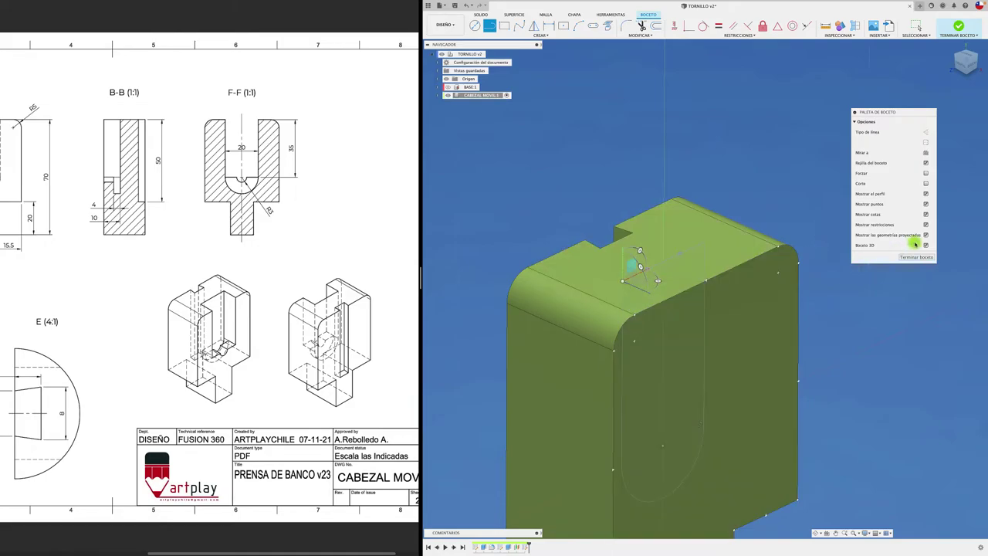
left_click(912, 260)
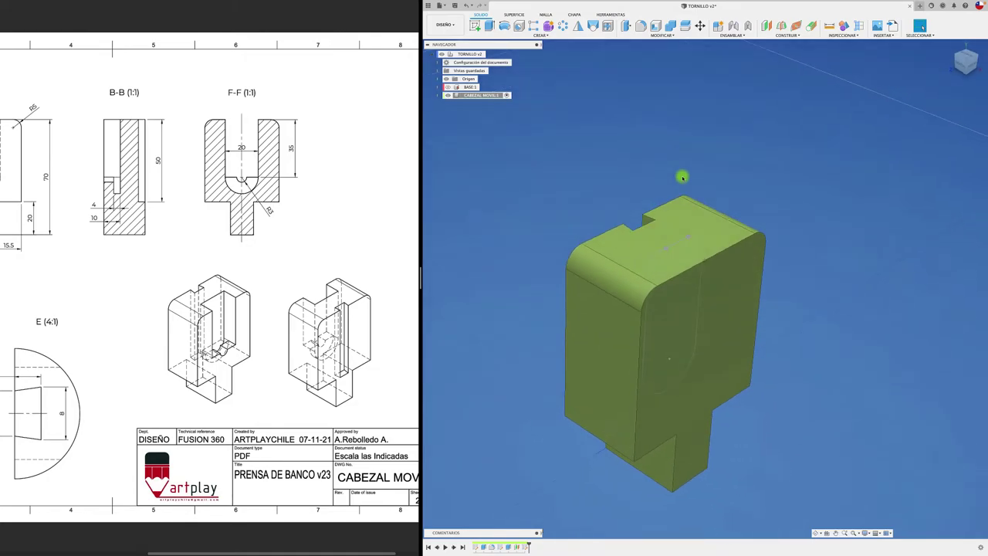
left_click(491, 27)
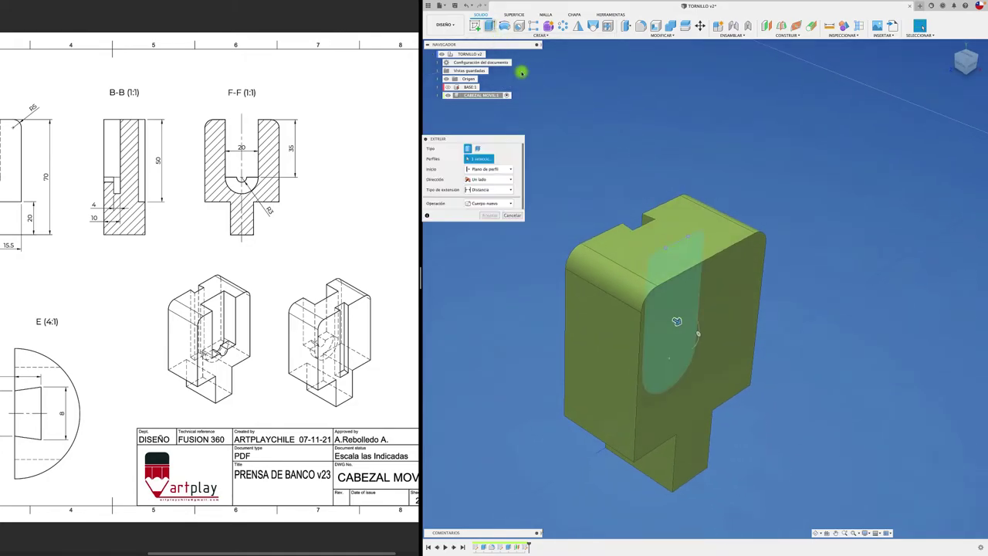
Restart the extrude and cut the U-shaped profile about 3.32 mm into the top face
left_click(683, 253)
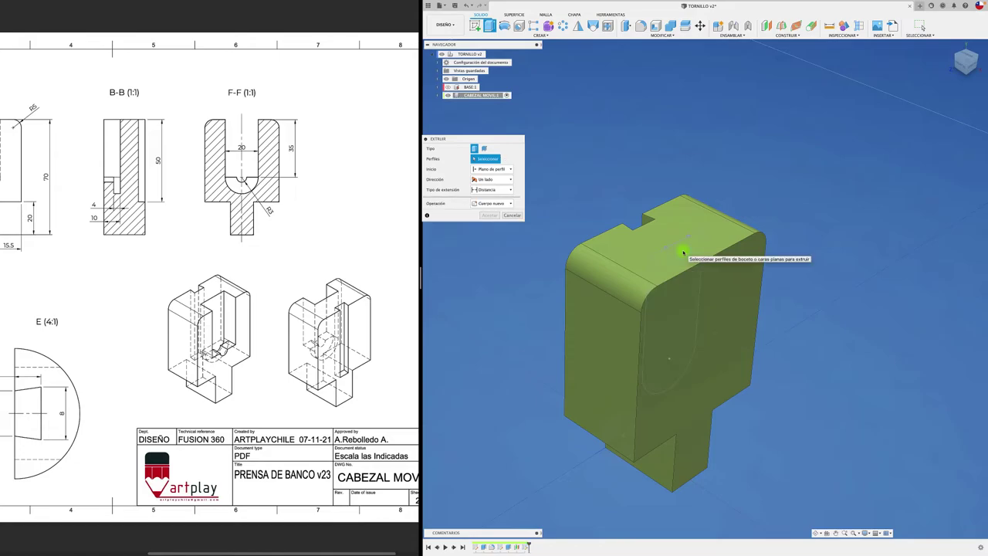
left_click(512, 214)
left_click(486, 25)
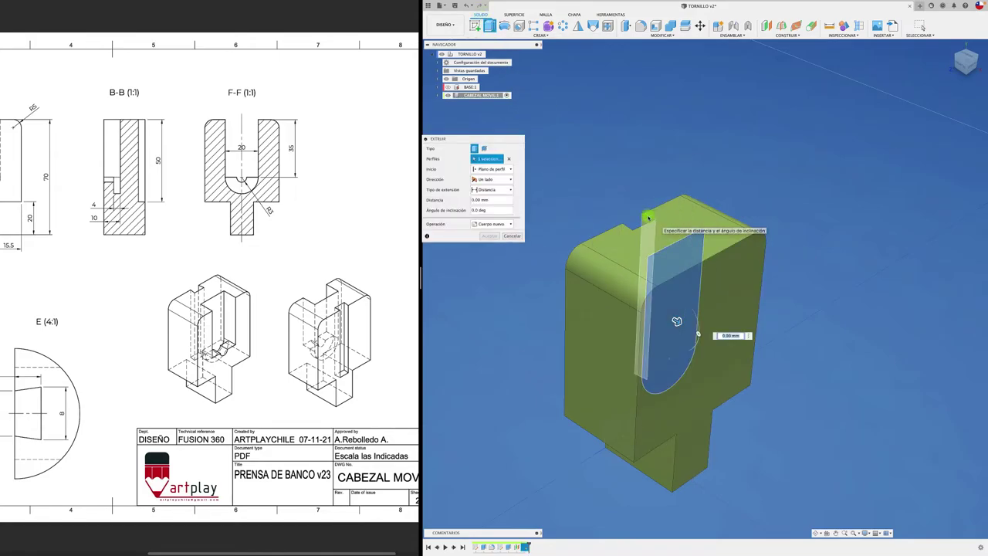
left_click_drag(699, 335, 687, 326)
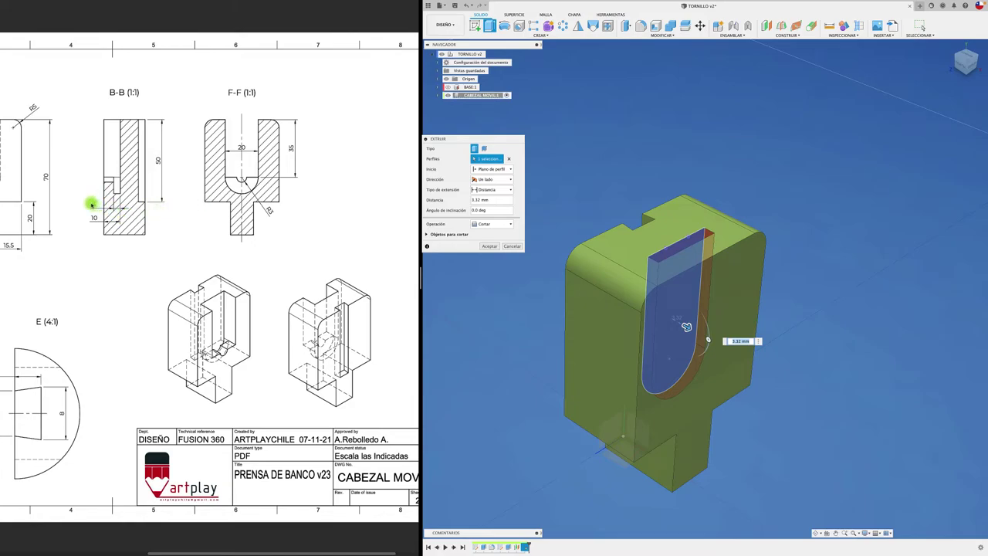
key("Return")
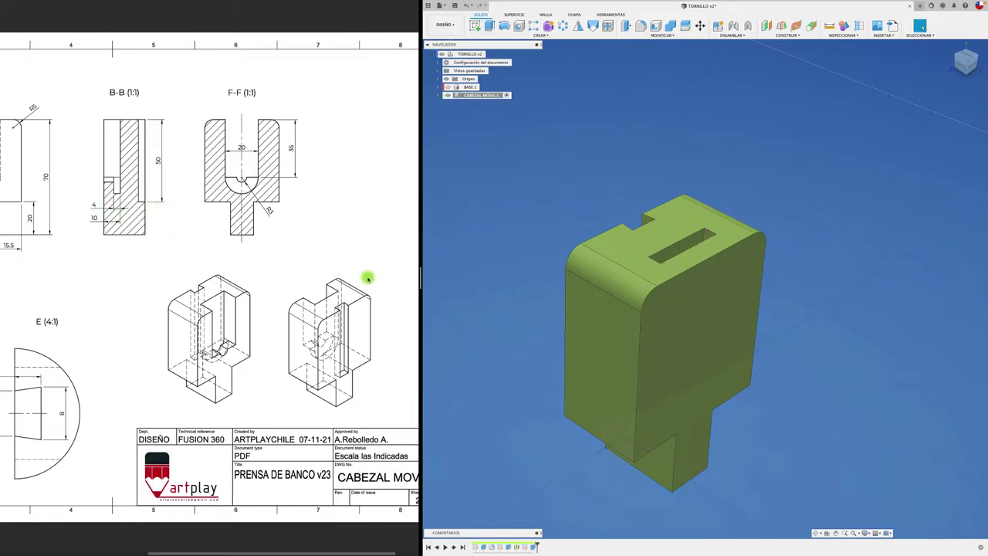
middle_click_drag(664, 347, 676, 340, "shift")
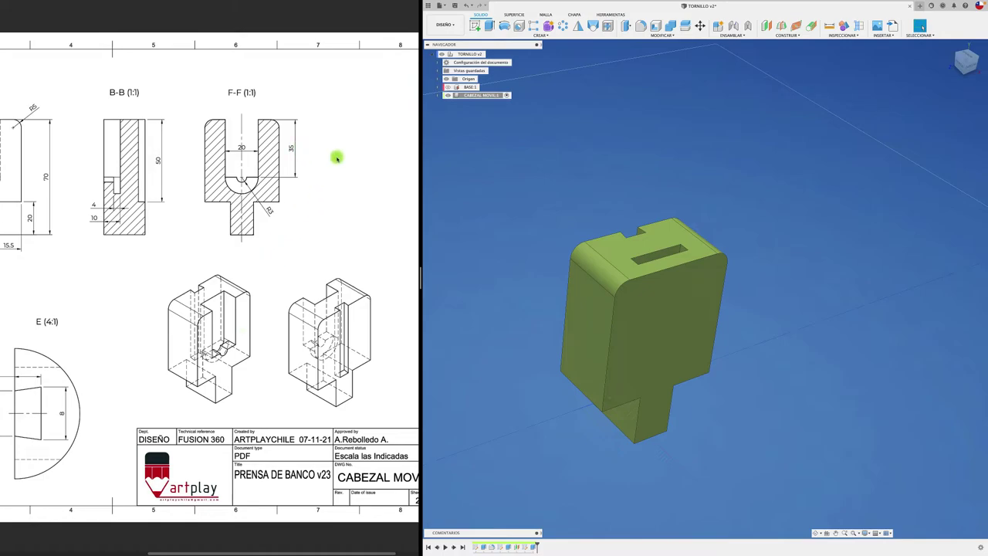
Sketch on the front face, viewed face-on, with a vertical centreline through the part
left_click(476, 25)
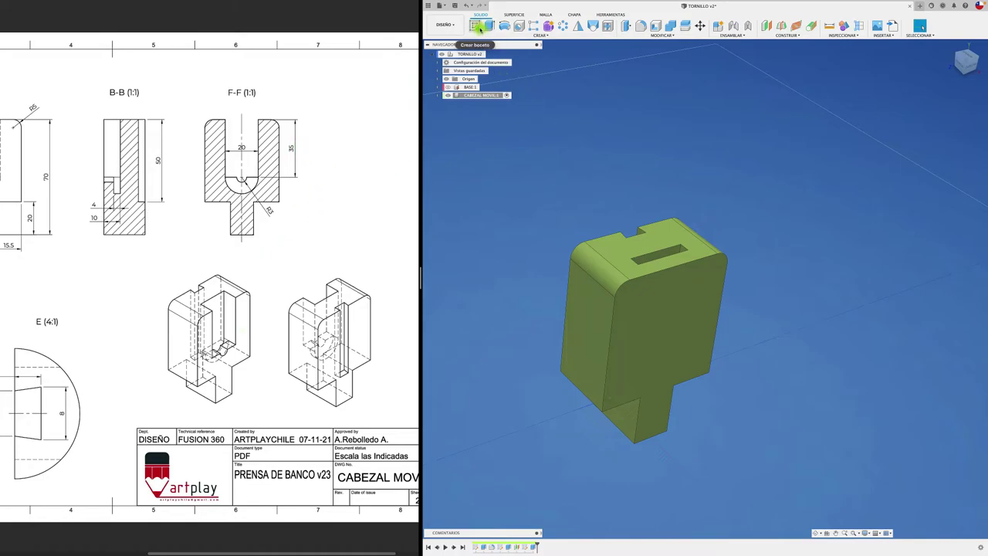
left_click(672, 297)
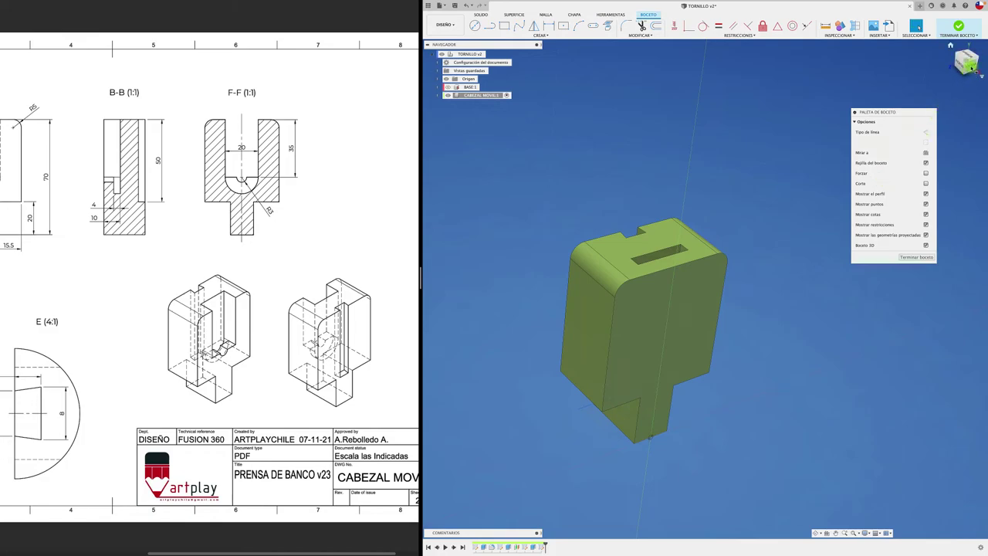
left_click(969, 67)
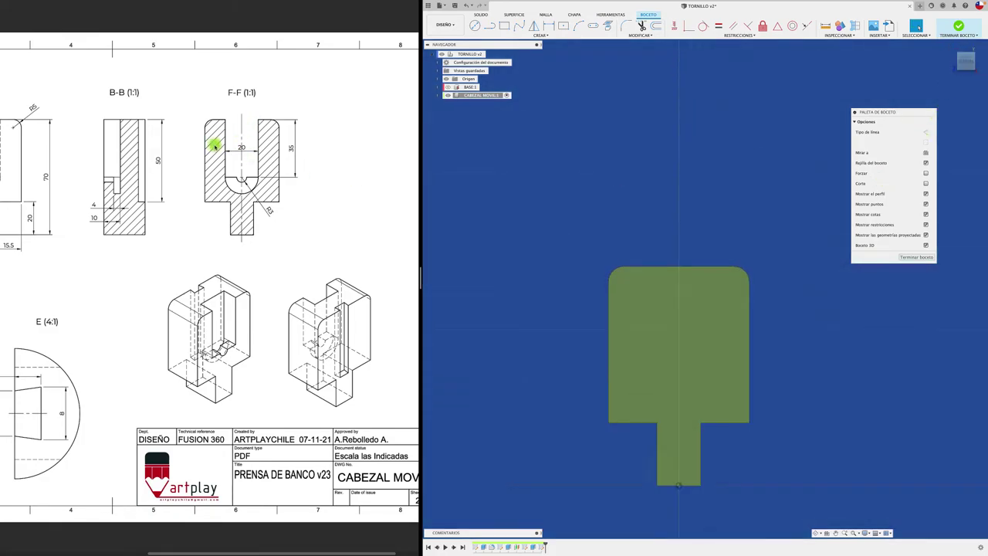
left_click(489, 25)
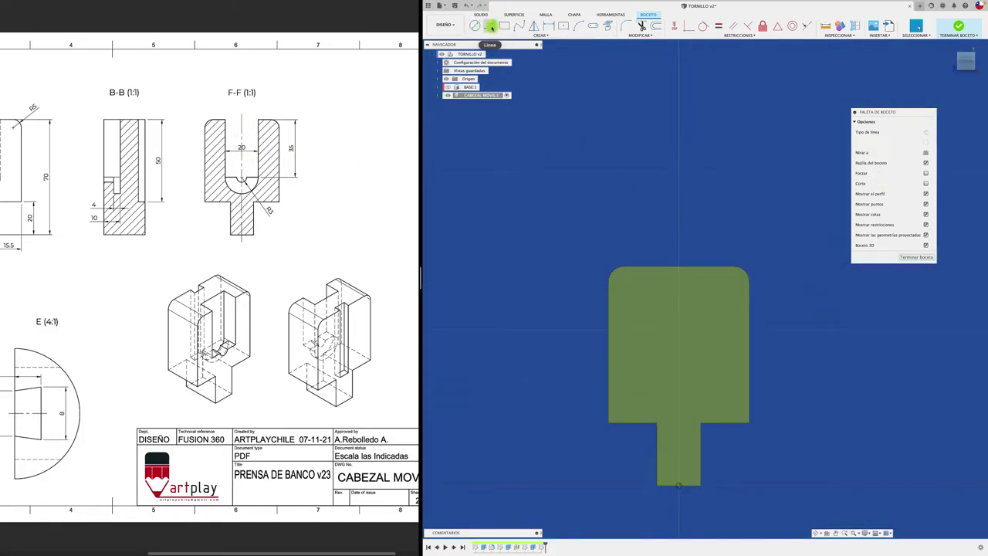
left_click(680, 196)
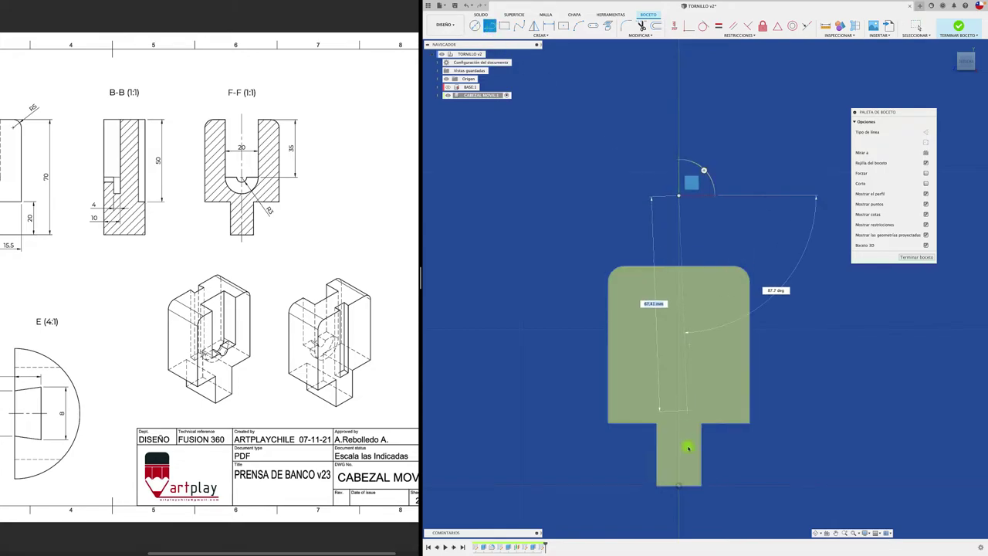
left_click(677, 527)
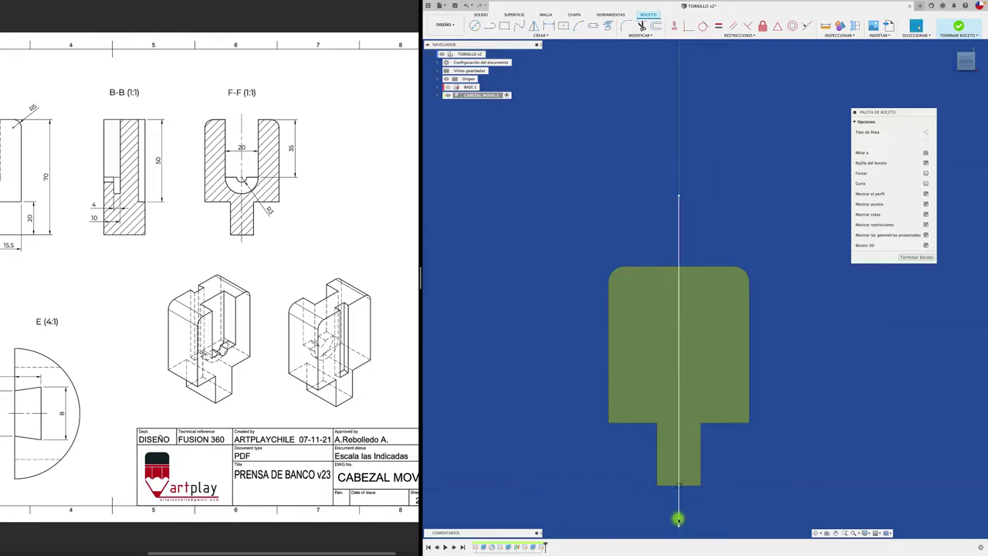
key("Escape")
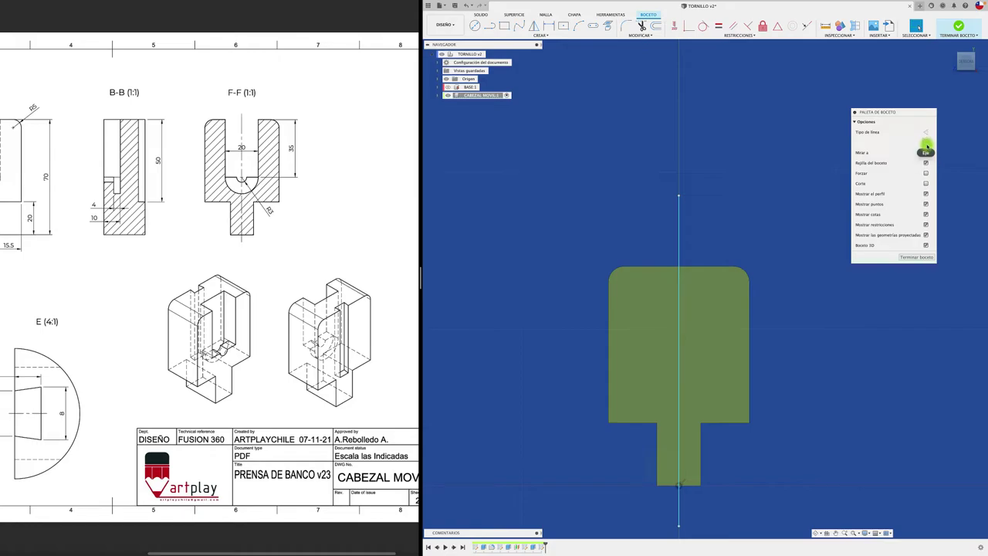
left_click(925, 145)
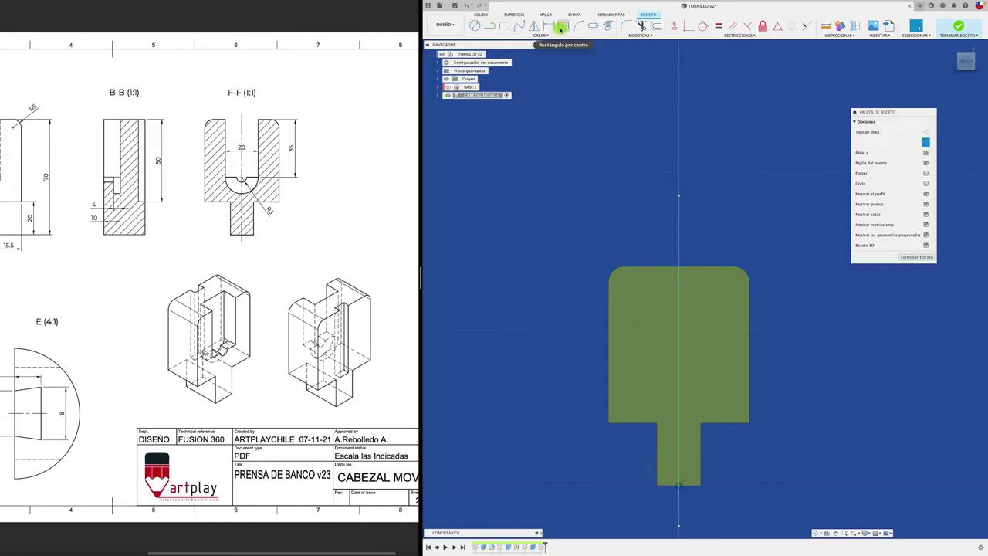
Draw a 35 mm tall, 10 mm wide rectangle beside the centreline and mirror it across
left_click(504, 26)
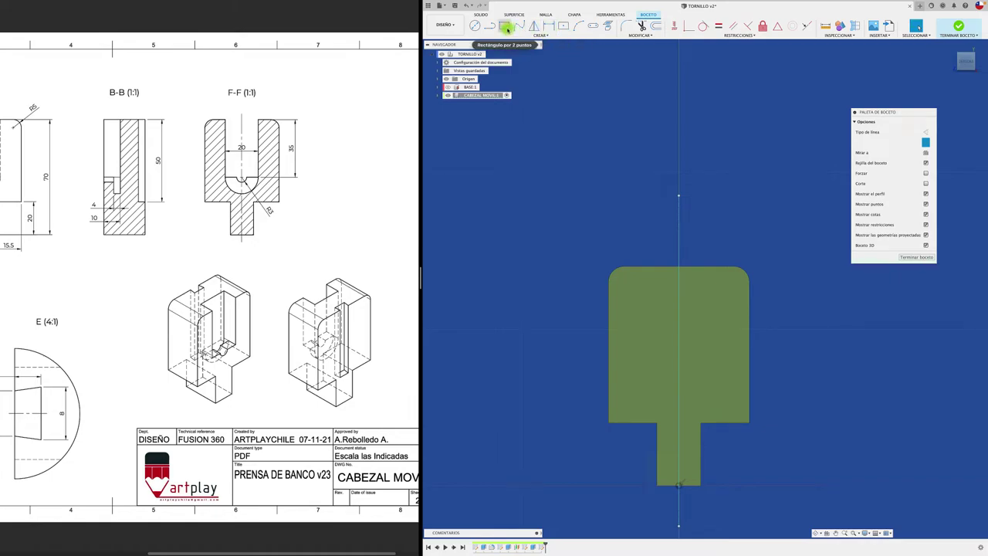
left_click(679, 267)
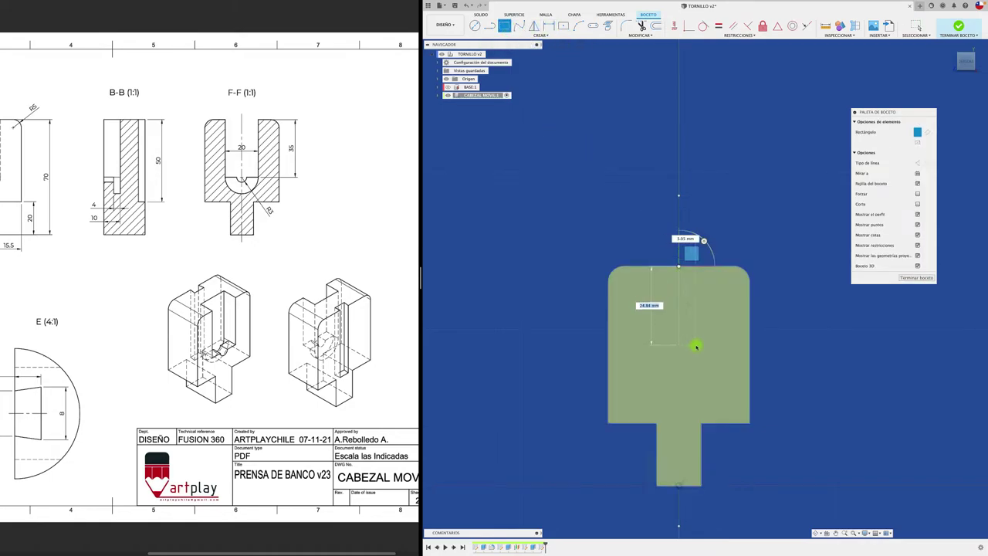
left_click(716, 385)
key("Escape")
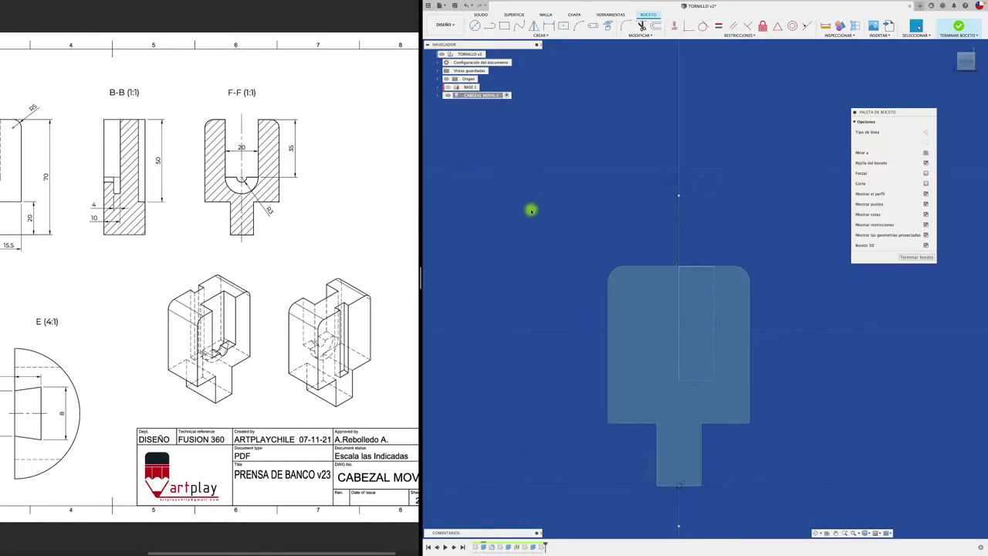
left_click(716, 341)
left_click(787, 336)
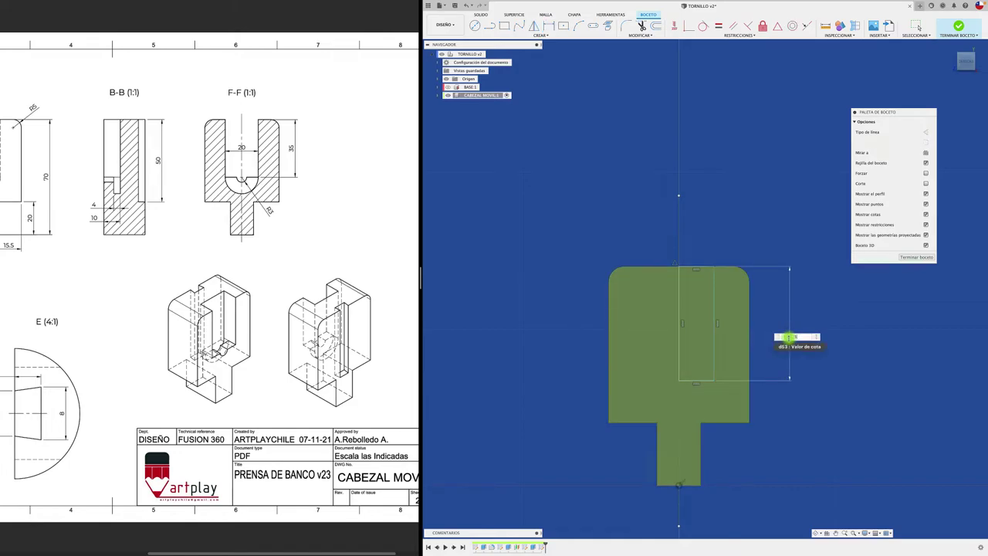
type("35")
key("Return")
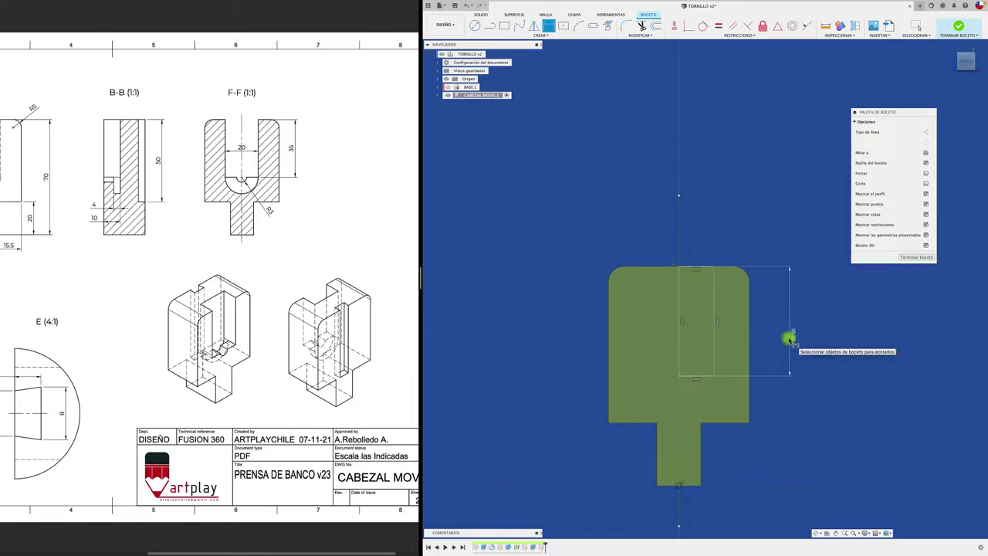
left_click(697, 378)
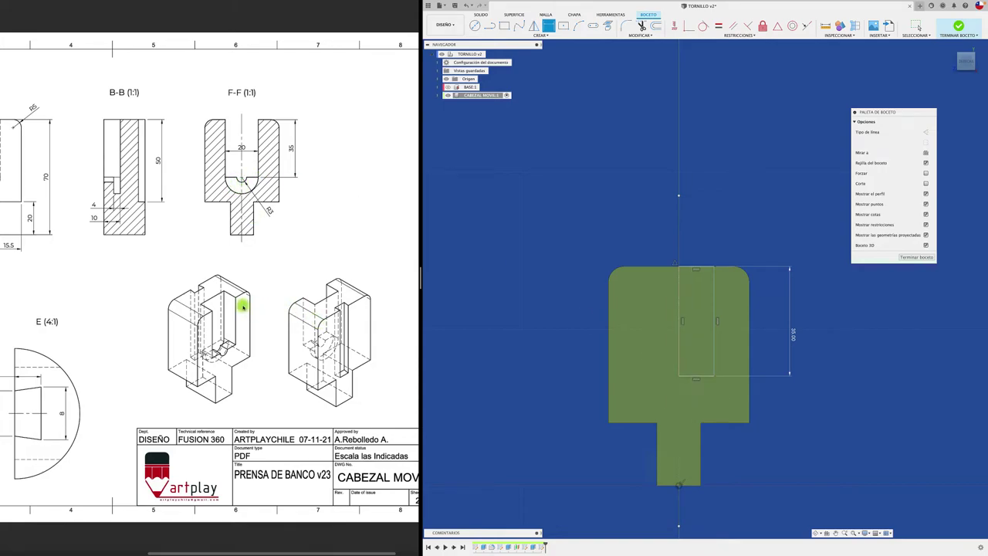
left_click(707, 377)
left_click(775, 399)
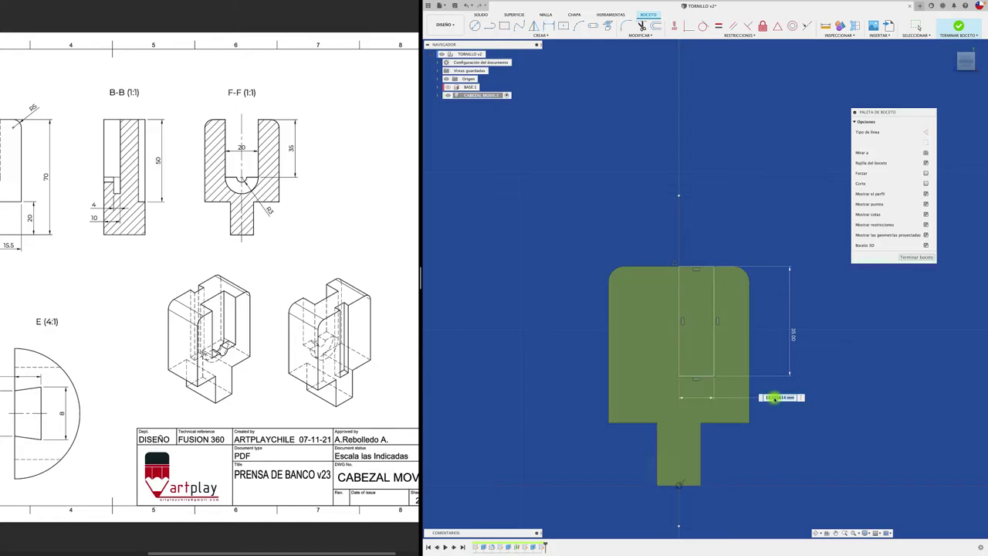
key("Return")
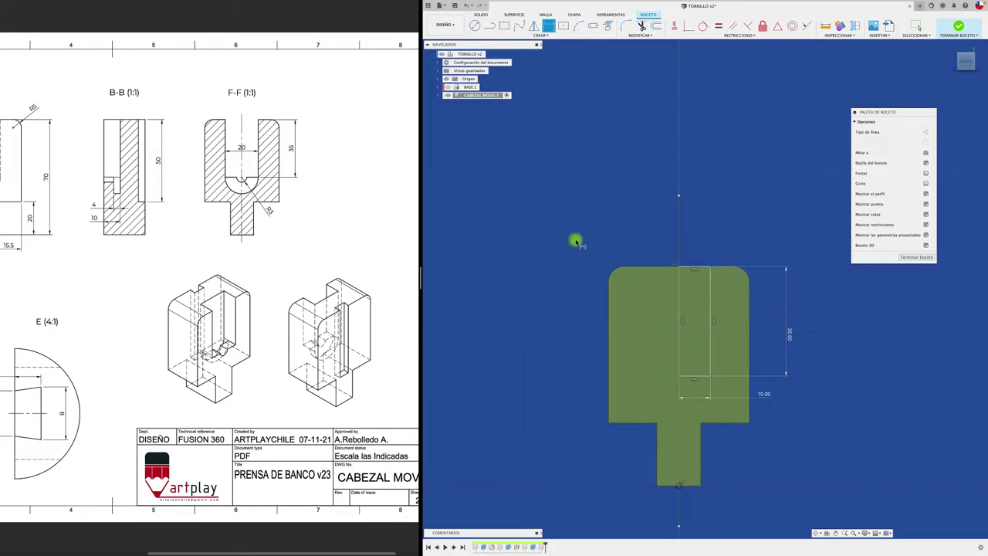
left_click(538, 28)
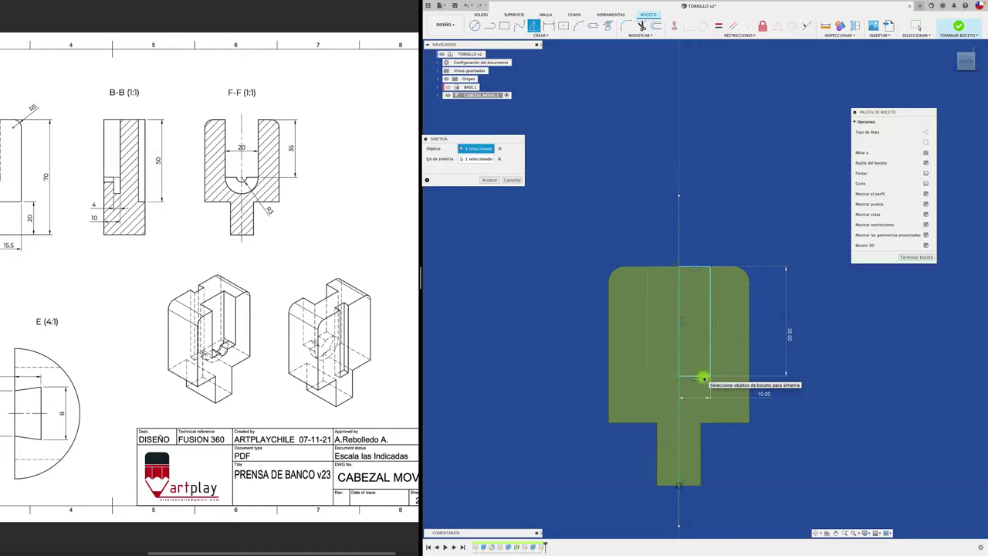
left_click(484, 180)
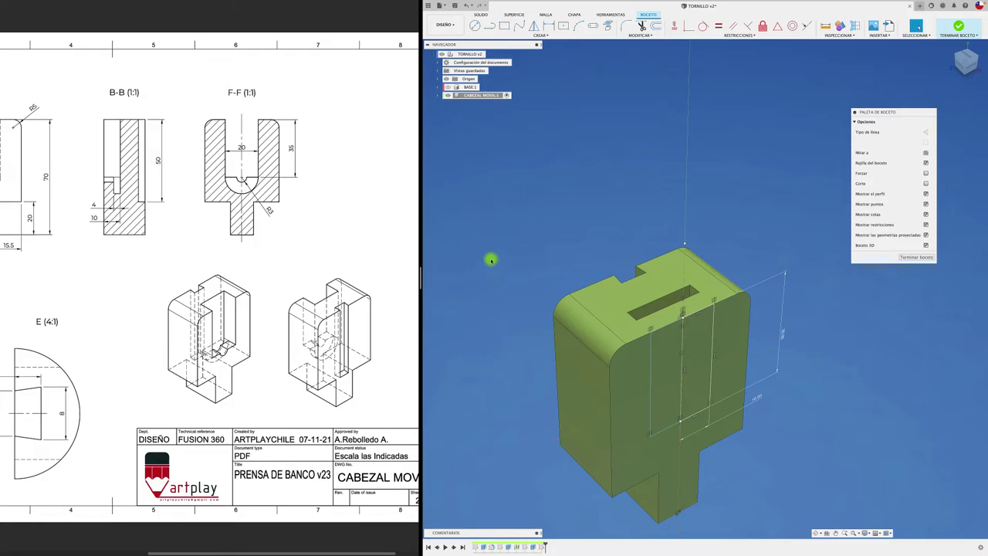
Cut both rectangle profiles -8.97 mm into the front face as a channel
key("e")
left_click(663, 359)
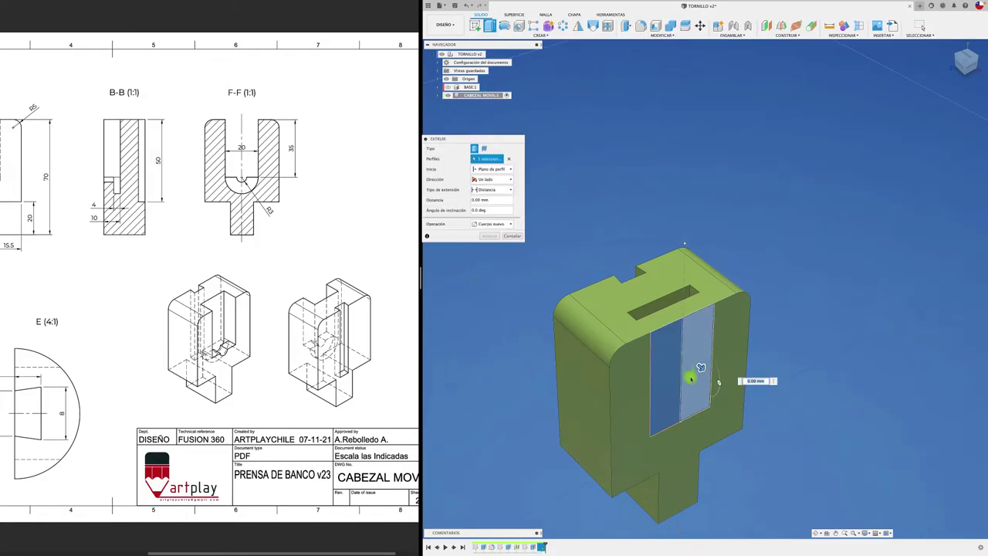
left_click_drag(691, 378, 672, 344)
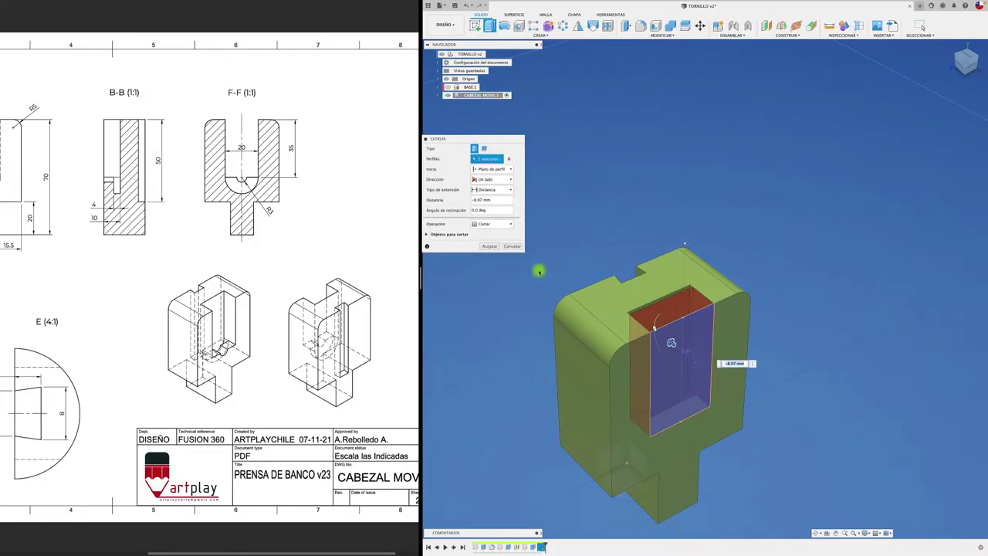
left_click(488, 246)
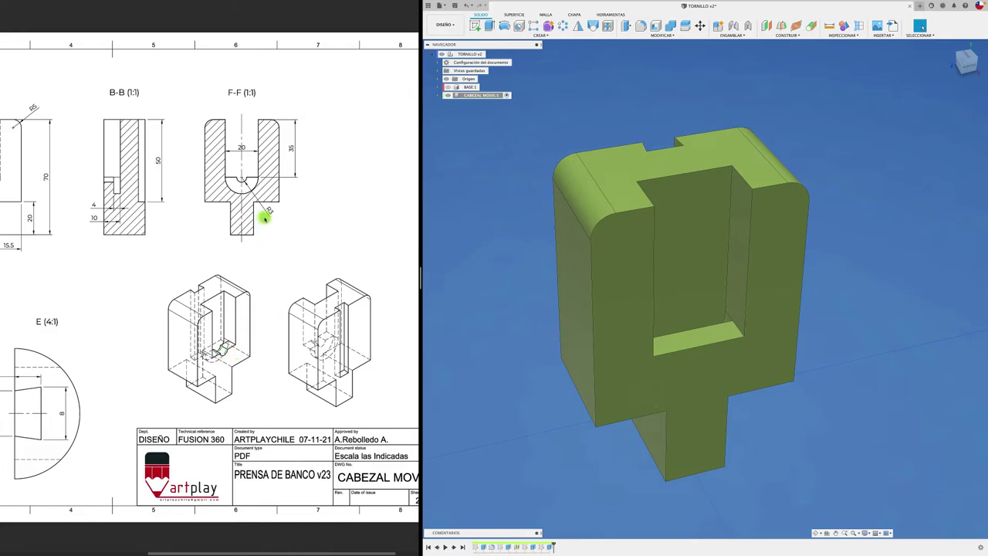
Sketch a 6 mm diameter circle on the slot floor
left_click(475, 25)
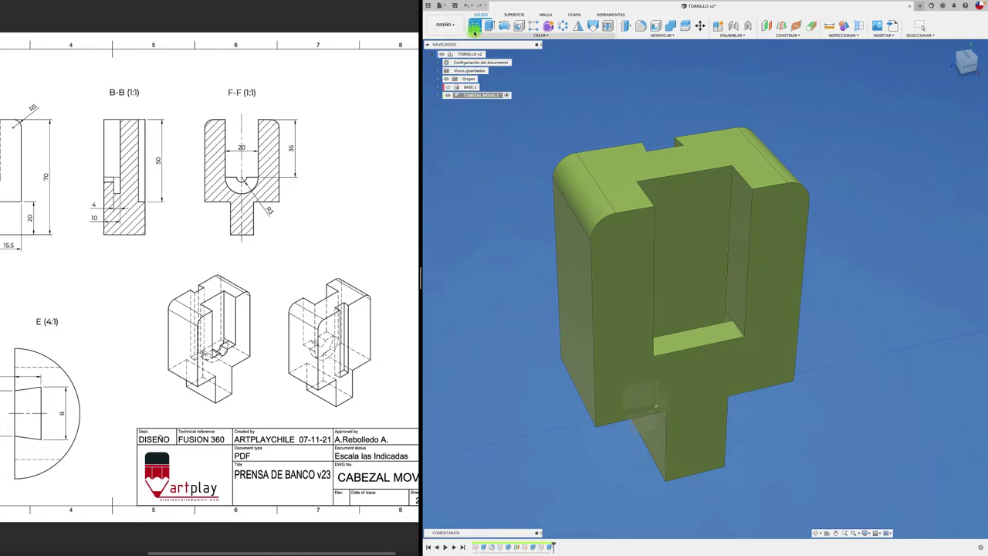
left_click(710, 354)
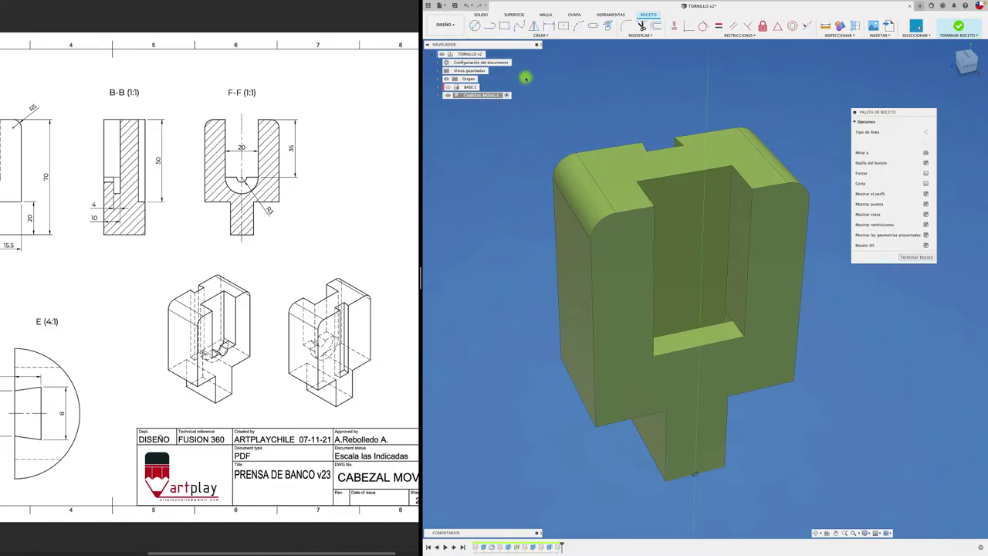
left_click(475, 25)
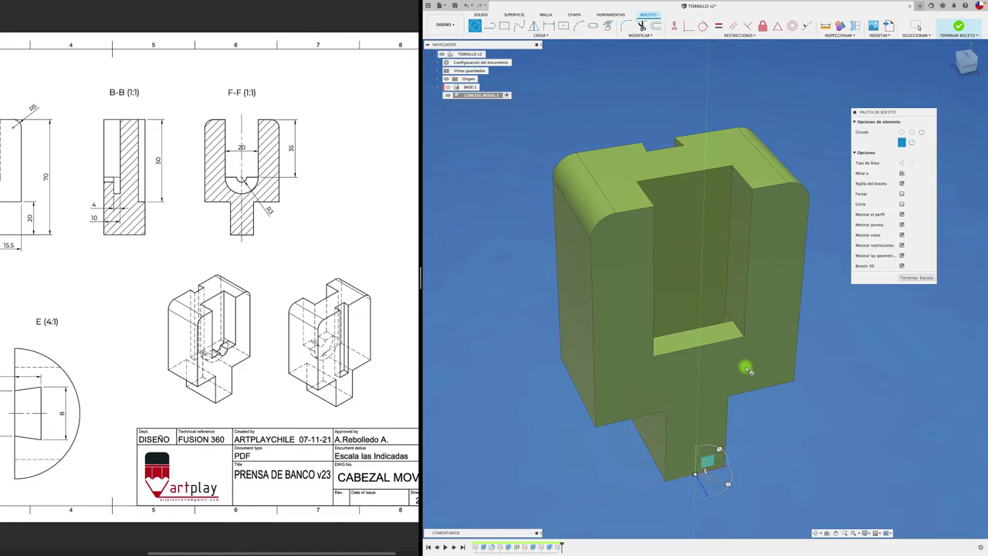
left_click(704, 336)
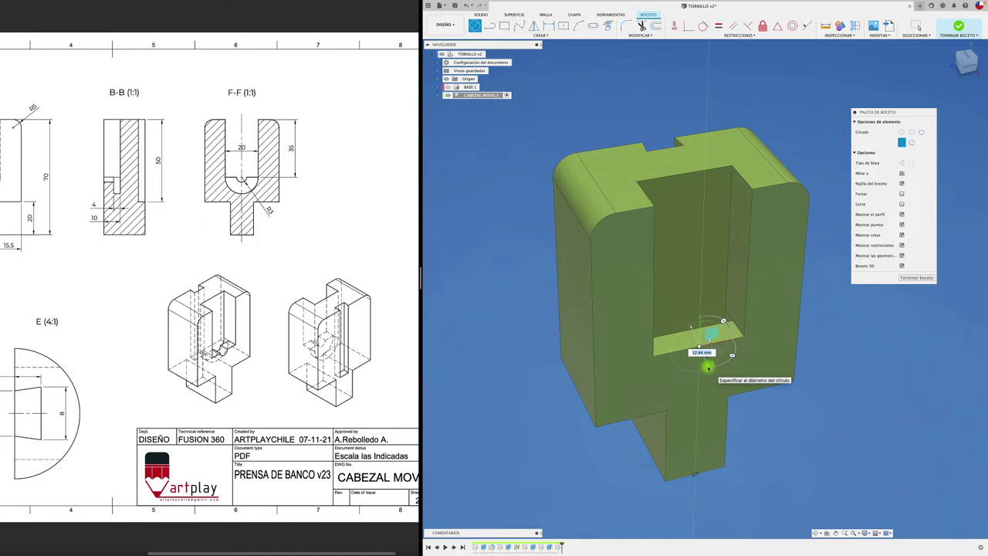
key("Return")
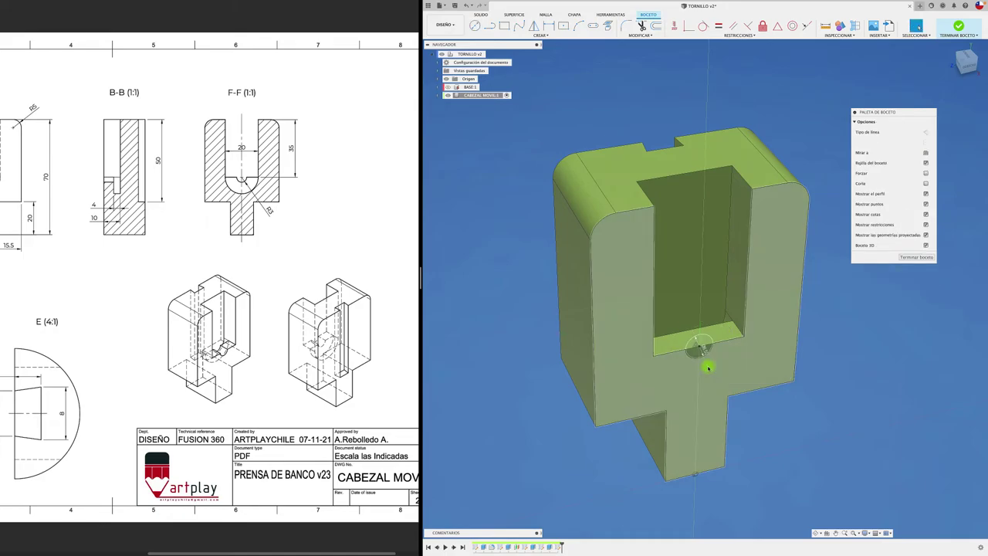
Cut the 6 mm circle -8.16 mm into the part as a hole
key("e")
left_click(701, 351)
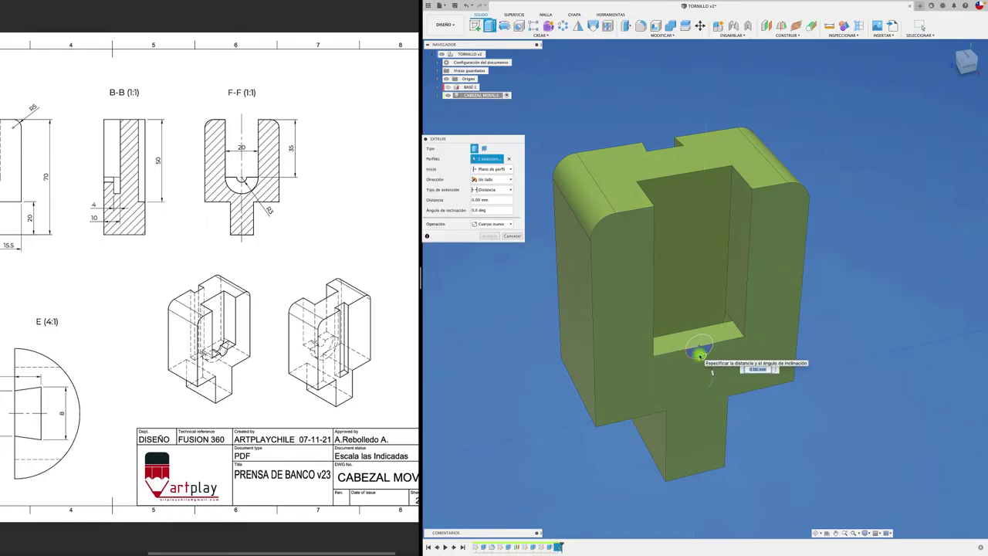
left_click_drag(712, 373, 698, 352)
mouse_move(698, 351)
middle_mouse_down("shift")
mouse_move(487, 249)
mouse_move(501, 258)
mouse_move(511, 322)
mouse_move(504, 315)
middle_mouse_up("shift")
left_click(489, 246)
middle_click_drag(268, 342, 274, 345, "shift")
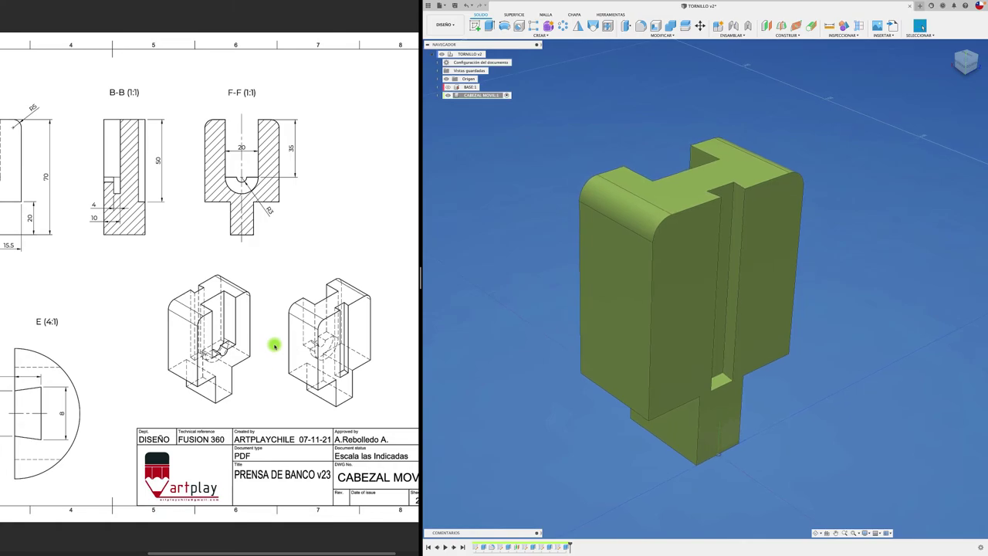
Make the hidden red BASE visible again around the green part
middle_click_drag(279, 430, 280, 347, "shift")
mouse_move(651, 359)
middle_mouse_down()
mouse_move(820, 185)
mouse_move(726, 281)
middle_mouse_up()
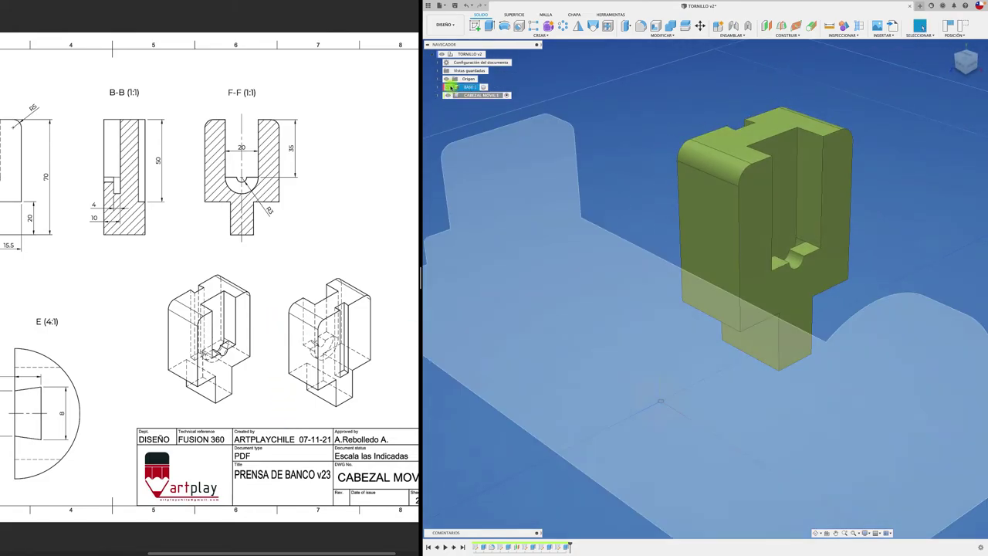
left_click(447, 87)
scroll(657, 164, "down", 2)
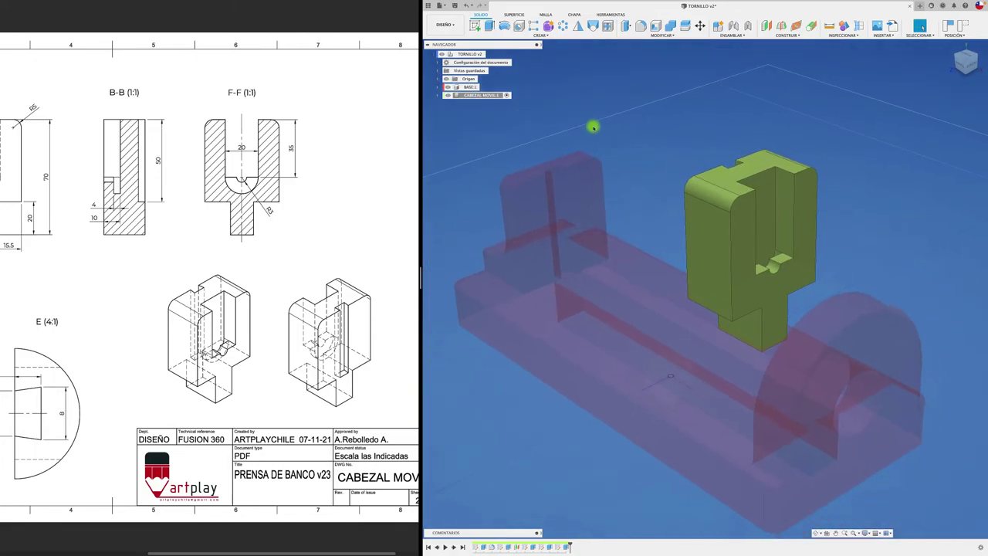
Activate the top-level TORNILLO assembly and orbit to a low side view of the vise
left_click(491, 55)
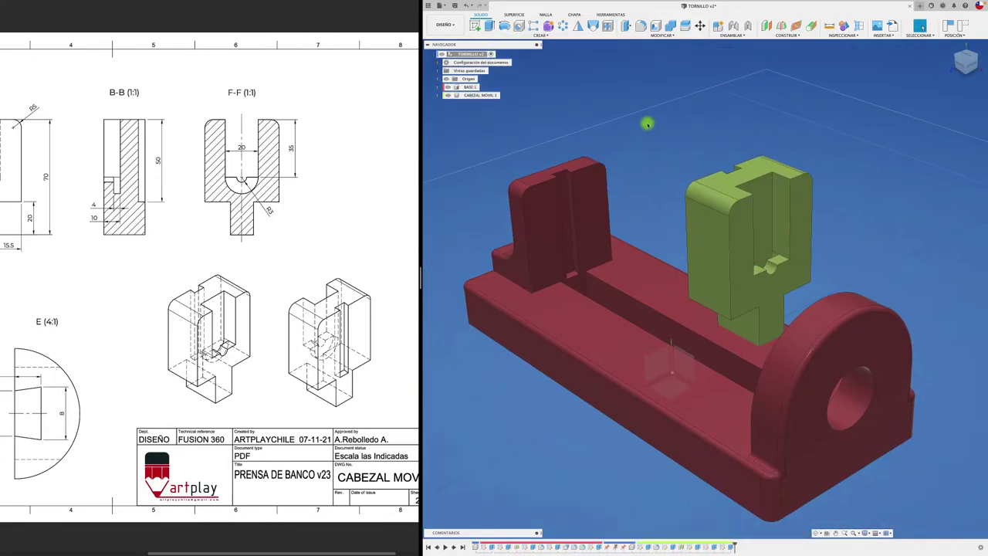
mouse_move(646, 121)
middle_mouse_down("shift")
mouse_move(663, 176)
mouse_move(637, 364)
middle_mouse_up("shift")
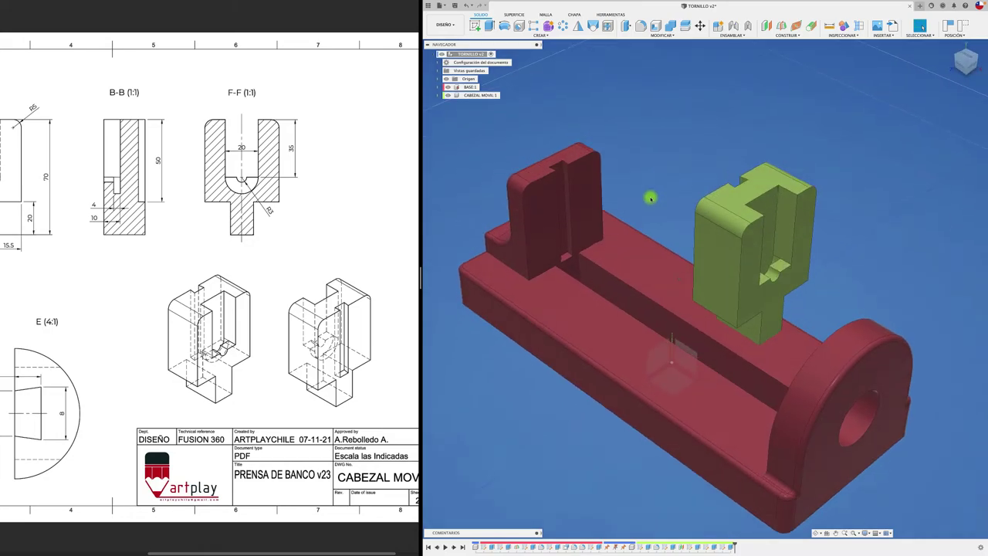
mouse_move(652, 326)
middle_mouse_down("shift")
mouse_move(677, 126)
mouse_move(781, 71)
mouse_move(765, 48)
middle_mouse_up("shift")
left_click(746, 36)
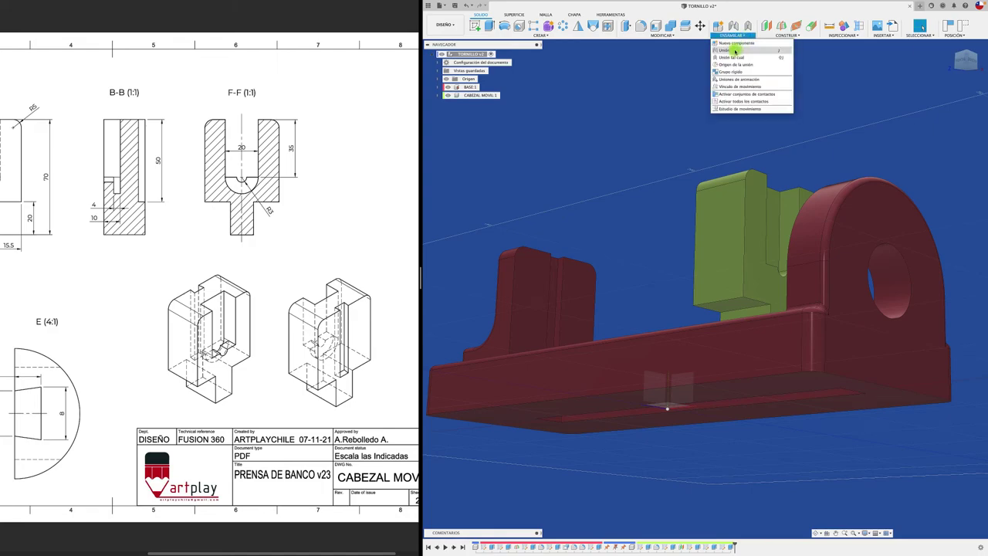
Try a slider joint from the ENSAMBLAR menu, then close that first setup
left_click(733, 50)
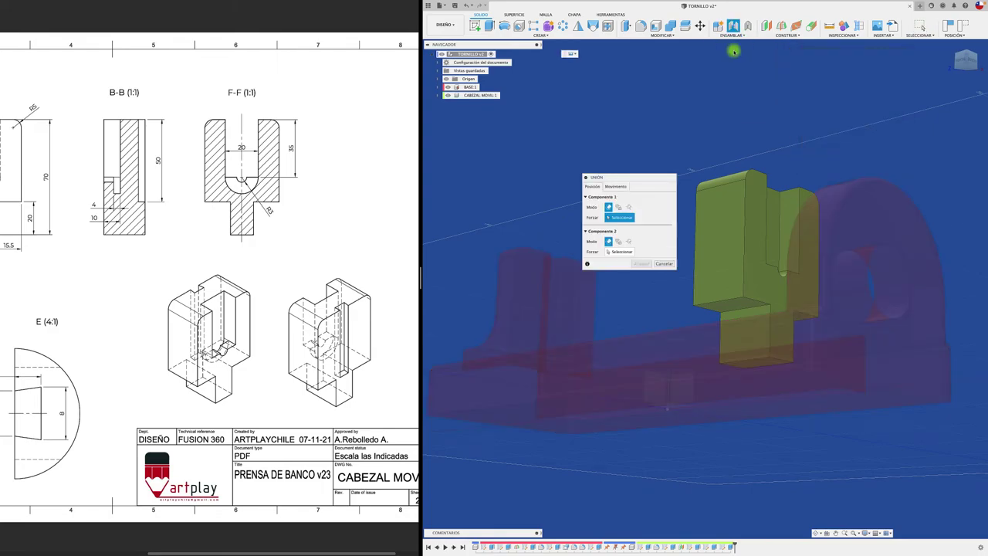
left_click(614, 186)
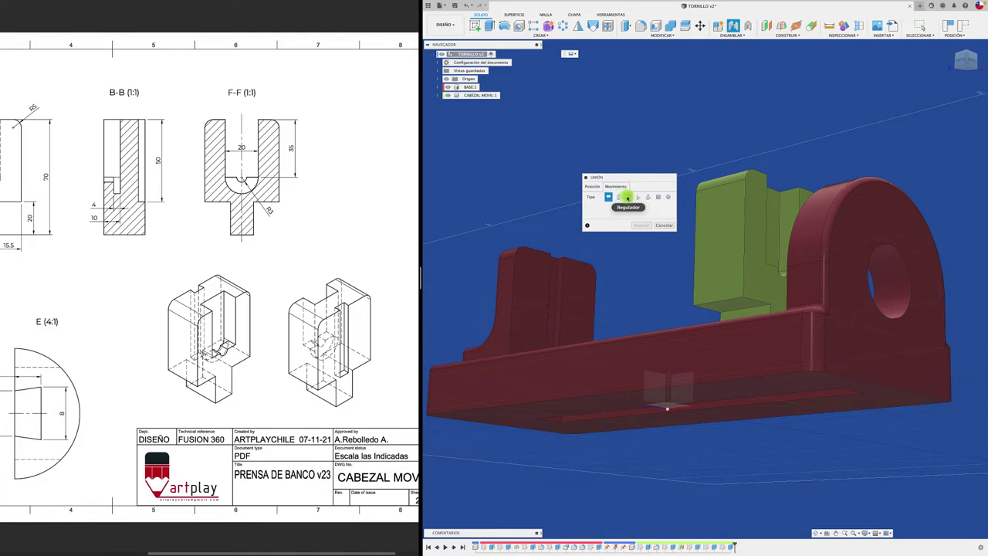
left_click(628, 197)
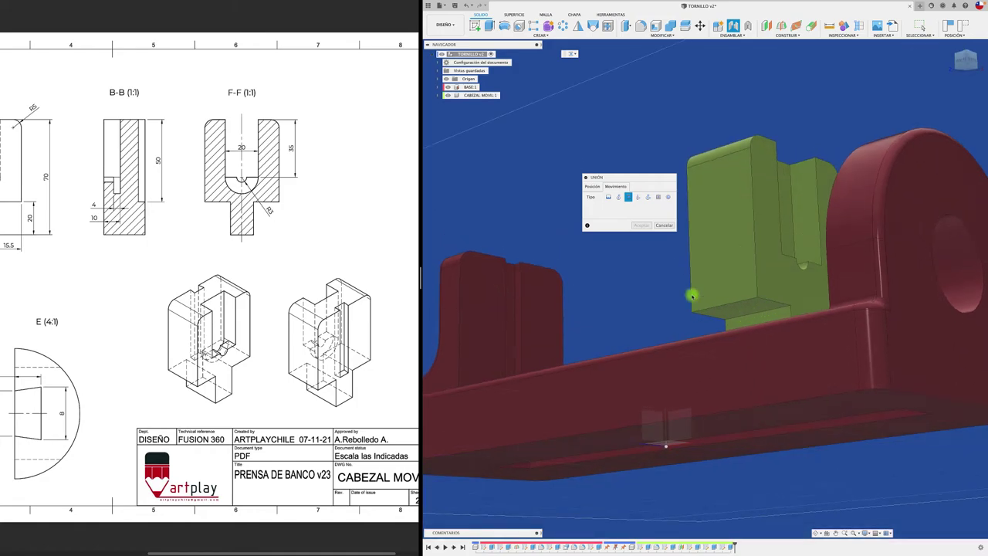
left_click(662, 224)
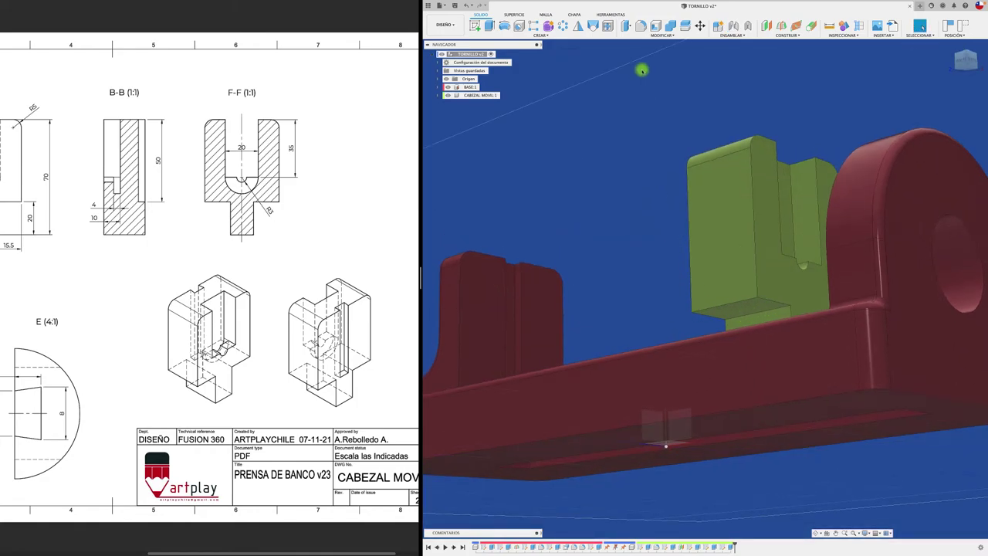
Start a joint (J) from the CABEZAL MOVIL edge to the BASE rail
key("j")
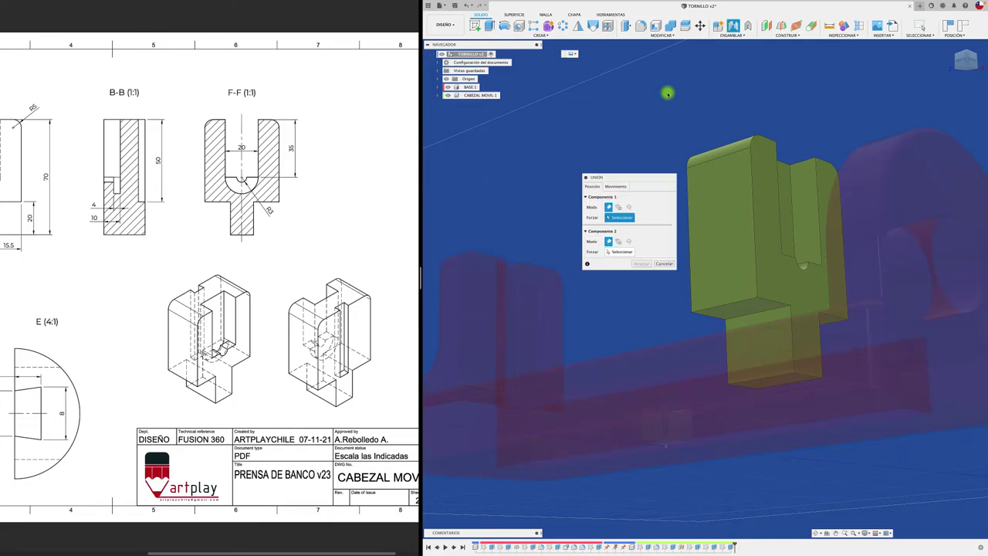
left_click(759, 314)
middle_click_drag(683, 297, 759, 330, "shift")
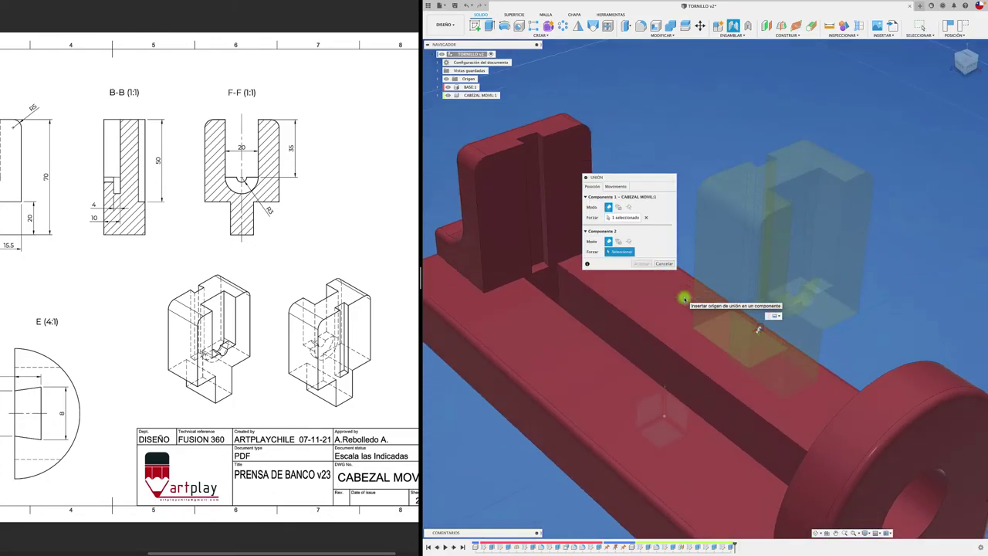
left_click(662, 388)
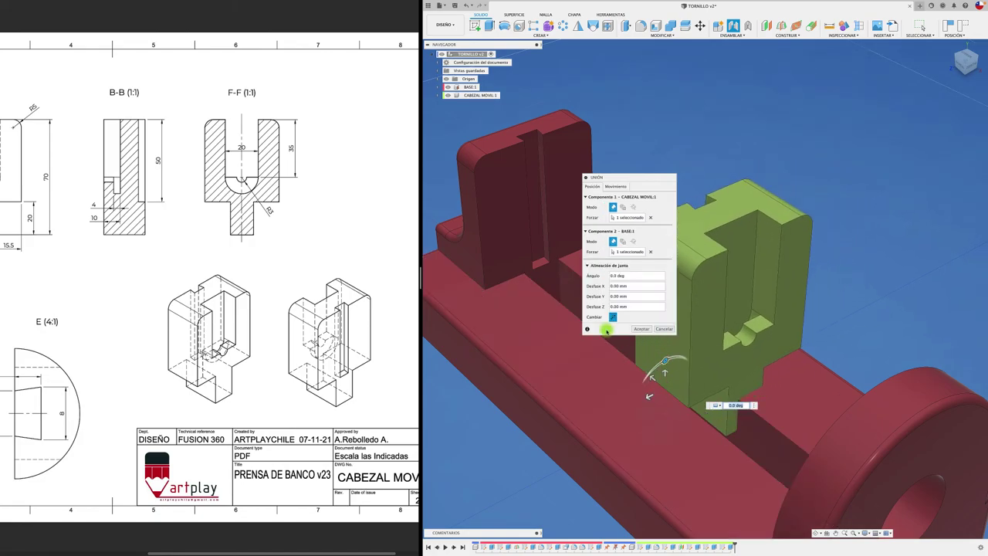
Make it a slider joint moving along the Z axis, accept it, and view the whole vise
left_click(618, 187)
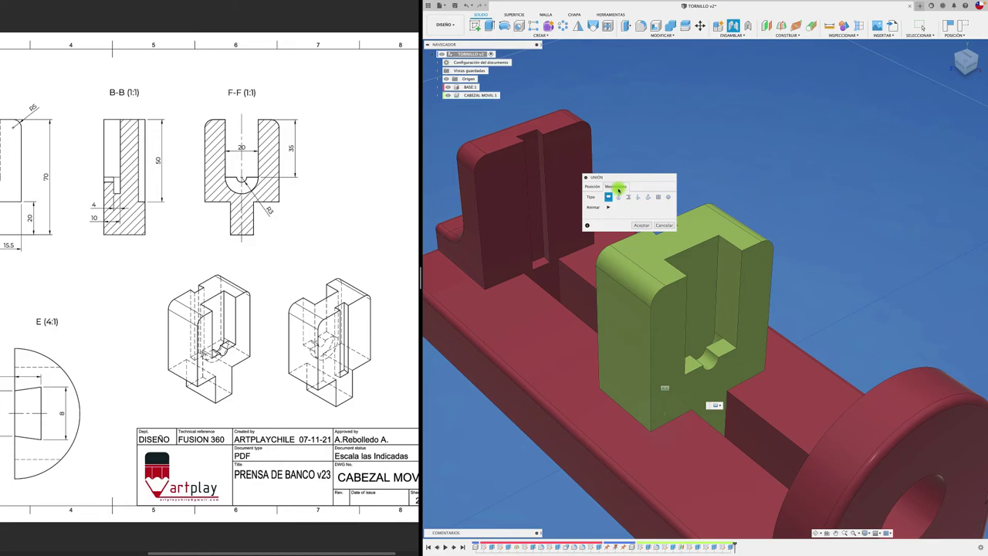
left_click(609, 207)
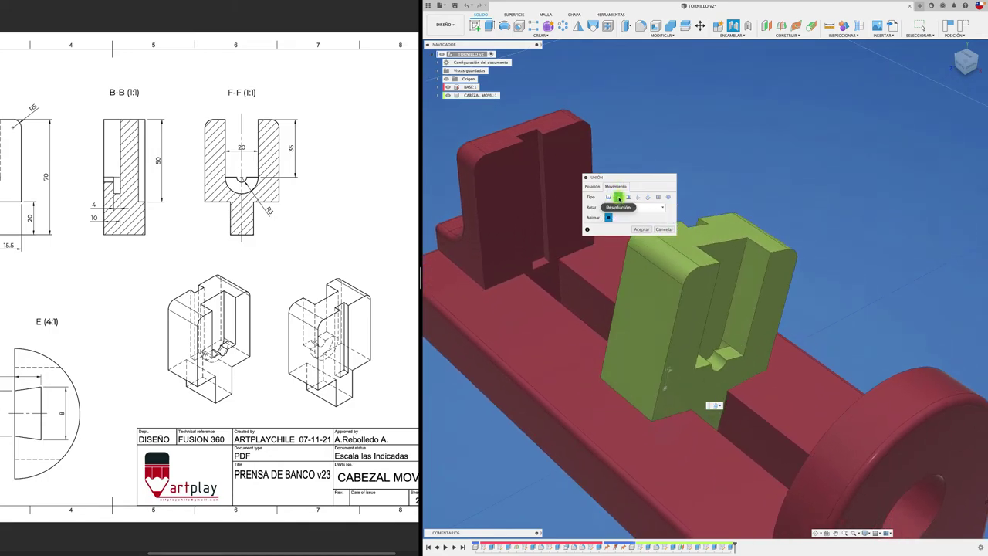
left_click(627, 197)
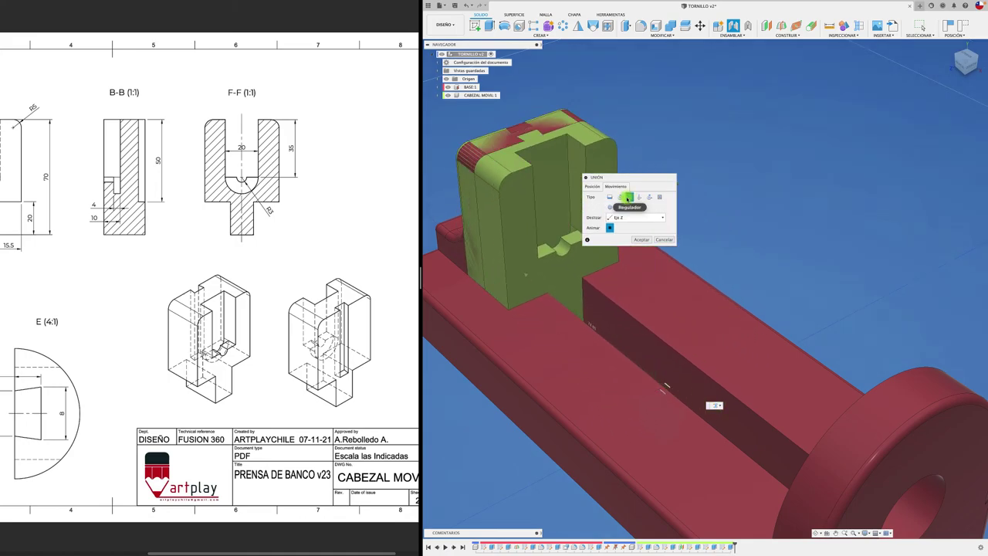
left_click(640, 217)
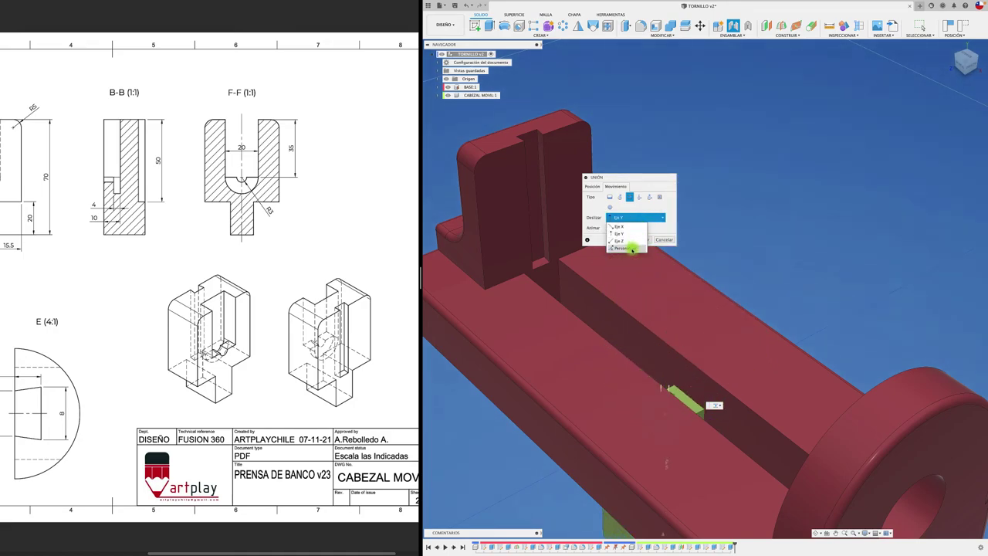
left_click(626, 227)
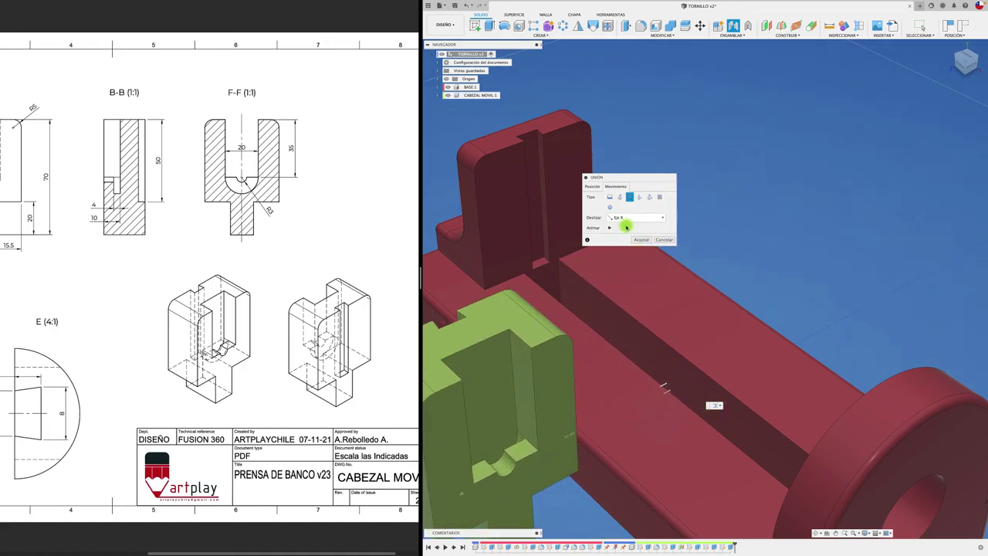
left_click(621, 220)
left_click(623, 240)
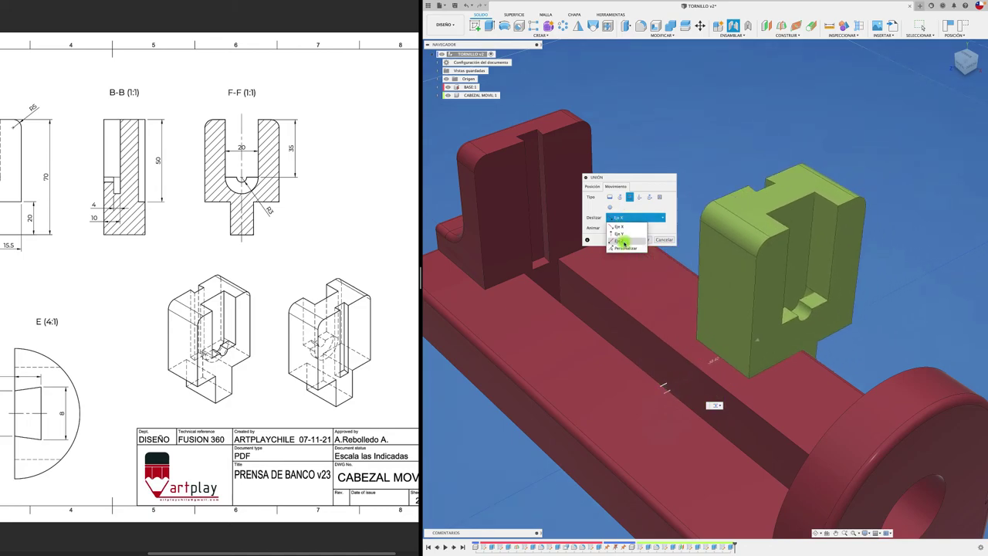
left_click(641, 240)
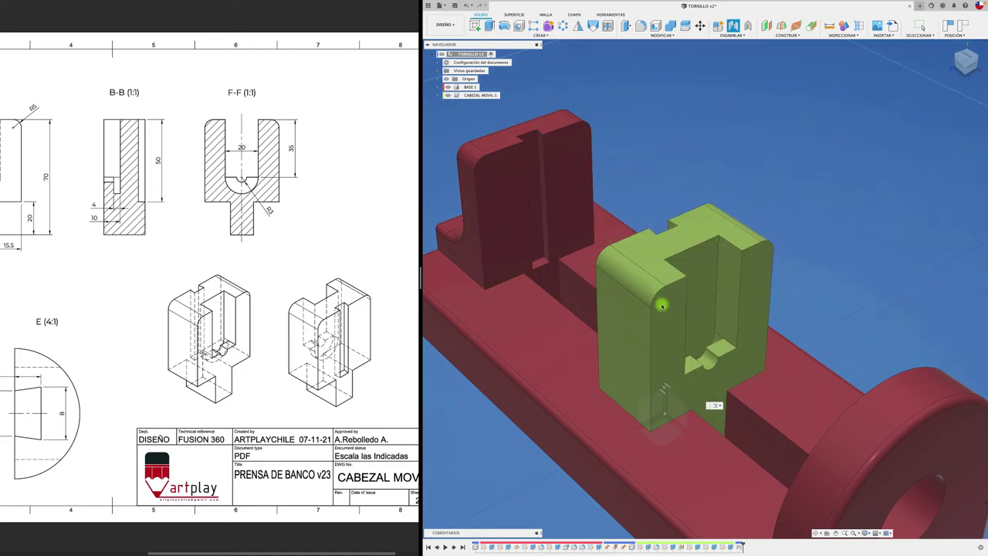
scroll(661, 305, "down", 5)
middle_click_drag(662, 305, 572, 298, "shift")
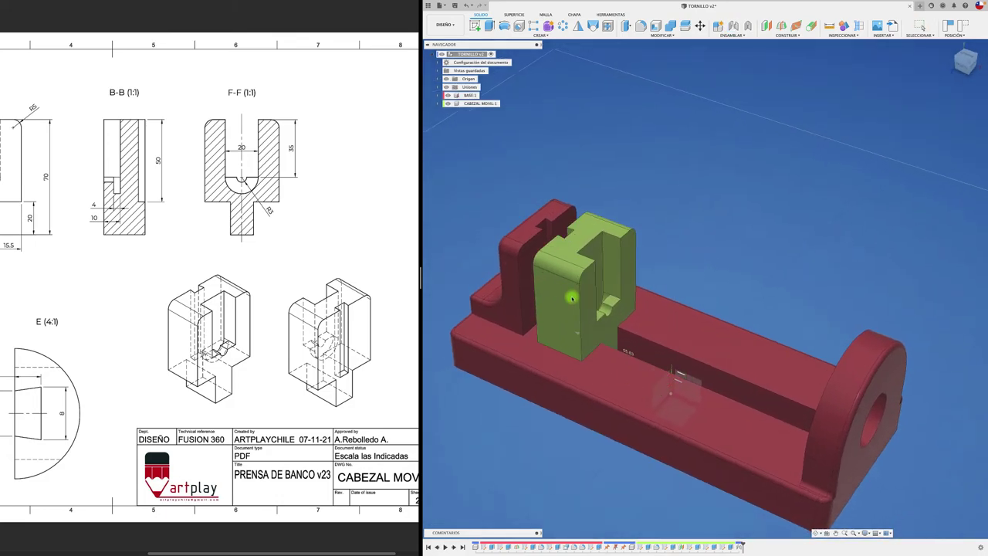
Slide the green head toward the front support and back along the rail, checking the PDF drawing
mouse_move(572, 298)
left_mouse_down()
mouse_move(802, 396)
mouse_move(760, 346)
mouse_move(721, 333)
left_mouse_up()
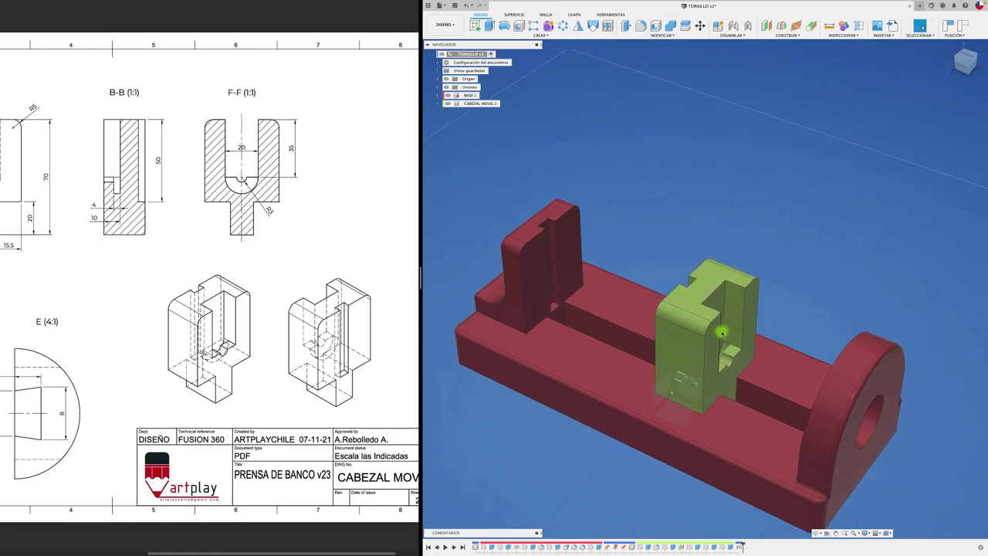
middle_click_drag(721, 333, 533, 374, "shift")
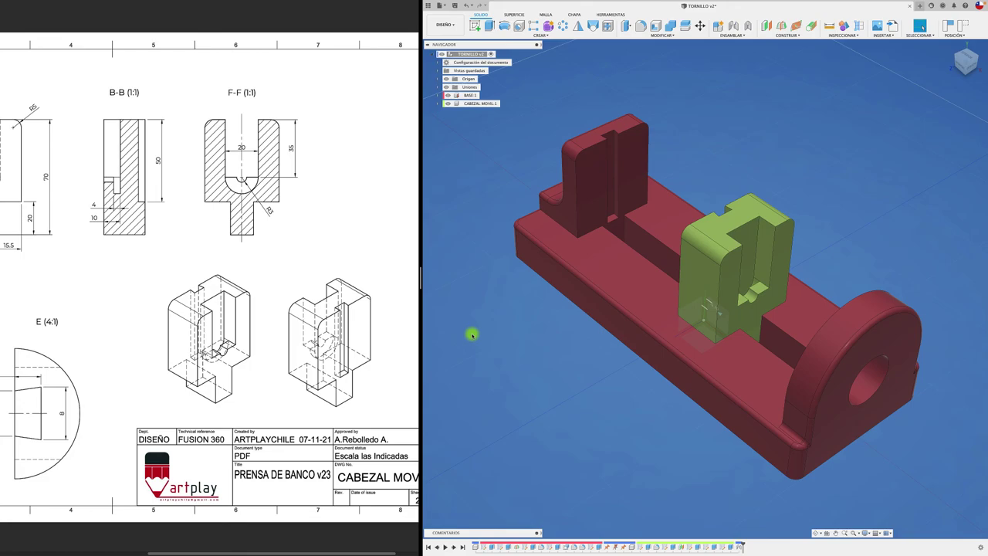
scroll(150, 347, "left", 5)
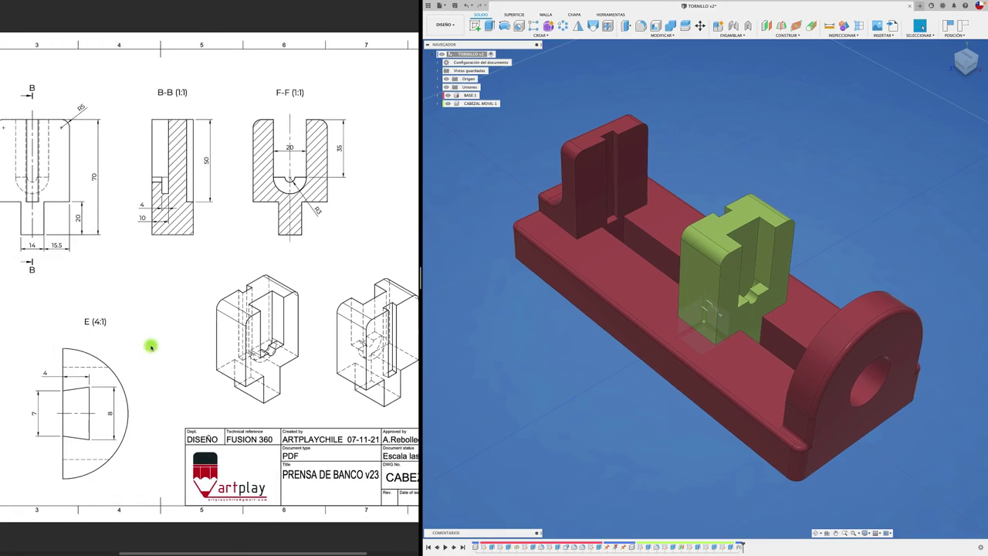
scroll(152, 347, "left", 2)
scroll(151, 348, "right", 3)
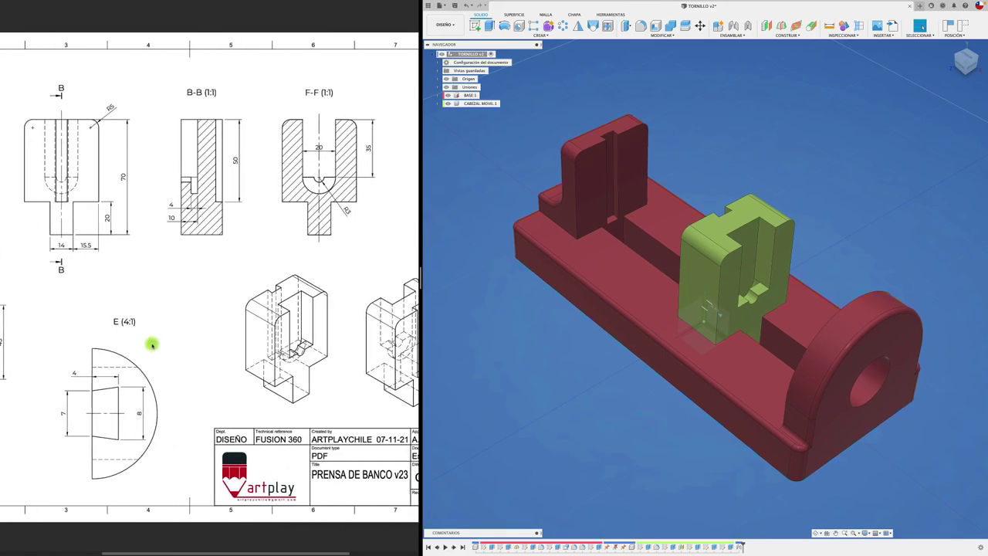
scroll(152, 344, "right", 3)
scroll(152, 344, "left", 1)
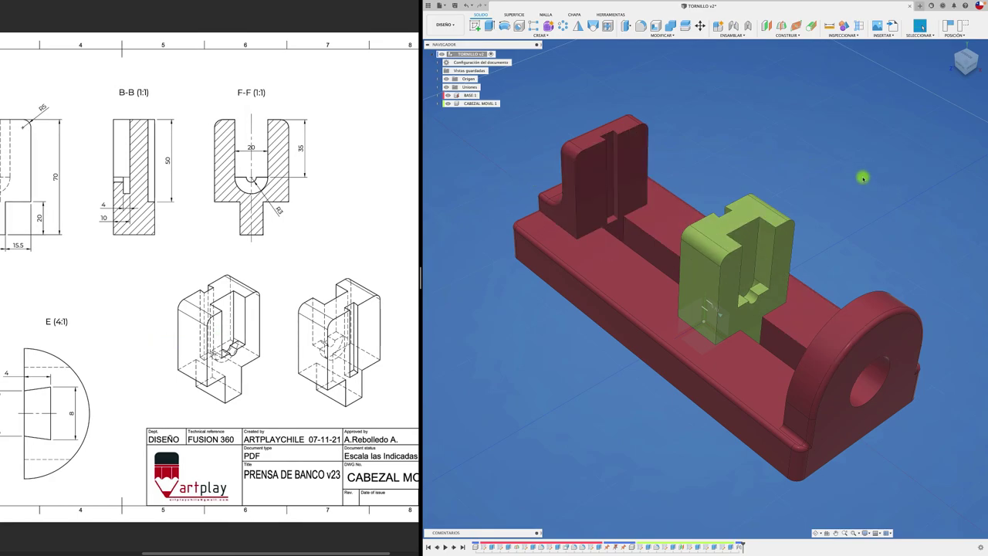
left_click_drag(739, 263, 665, 242)
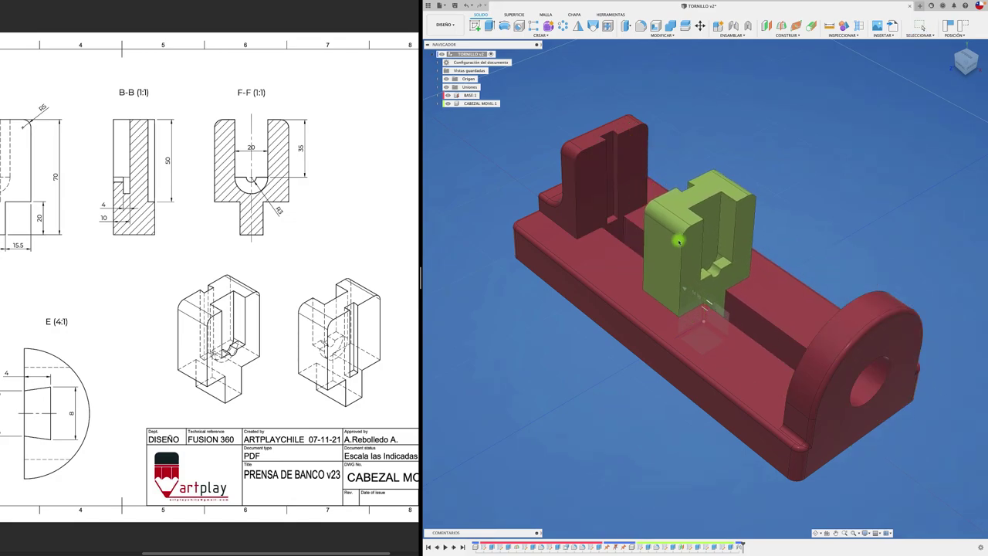